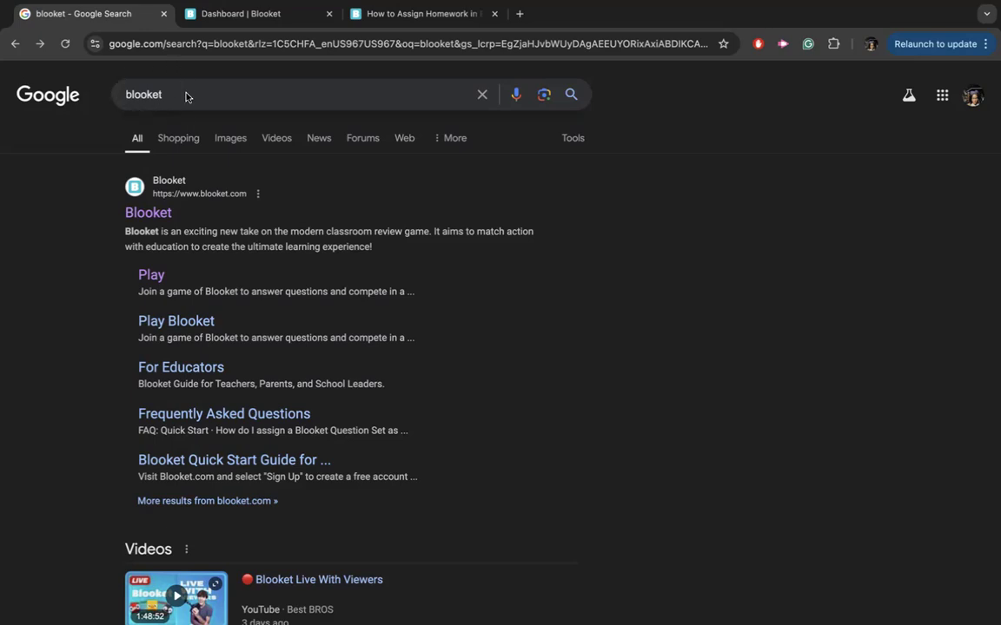
Open the Blooket site (blooket.com) from the Google search results.
{"action": "left_click", "coordinate": [153, 214]}
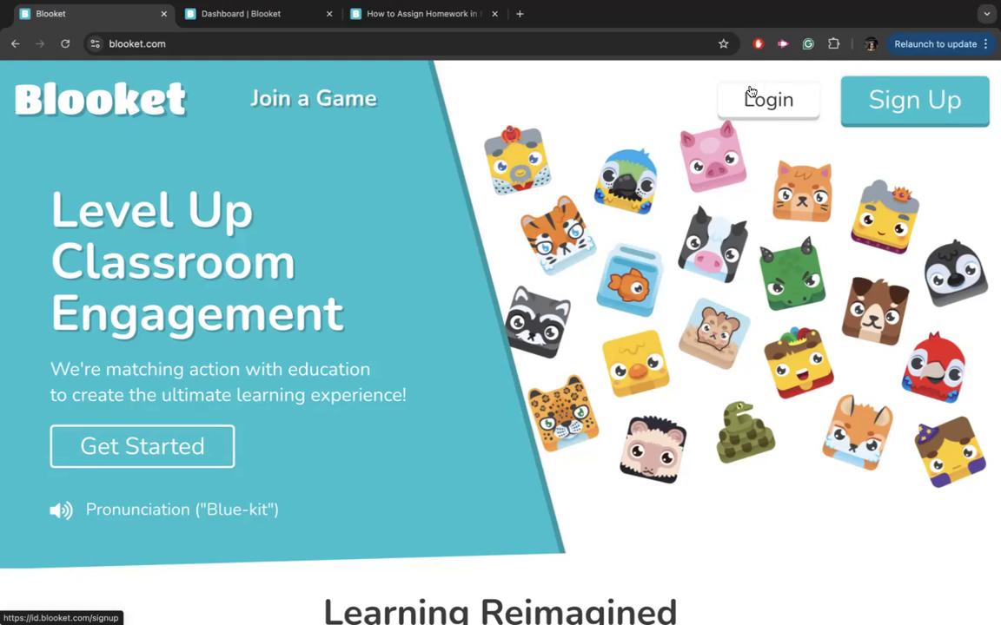
Log out of the Blooket teacher account and switch from the Login page to Sign Up.
{"action": "left_click", "coordinate": [895, 105]}
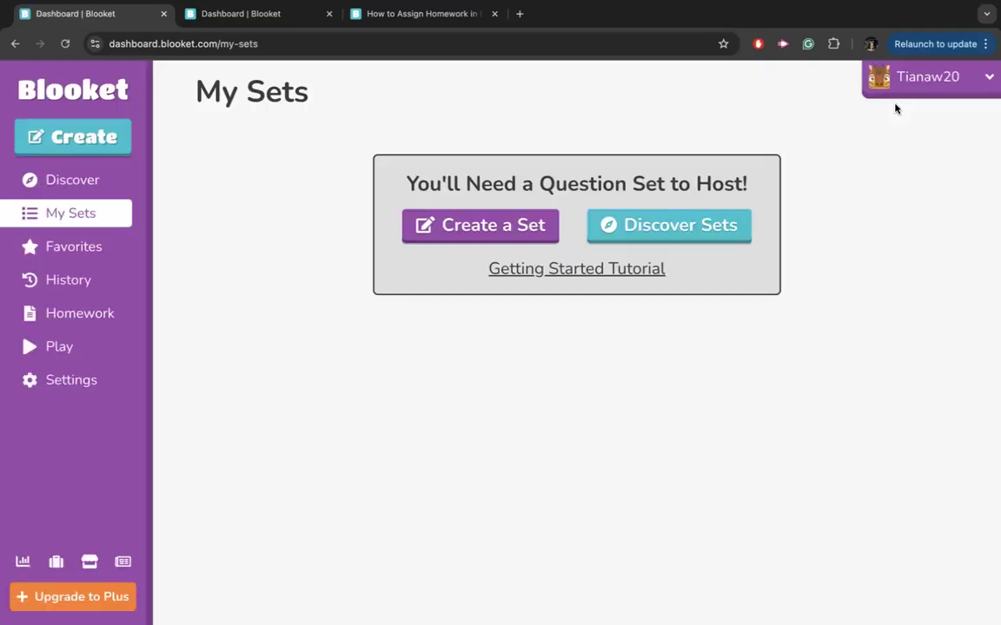
{"action": "mouse_move", "coordinate": [921, 87]}
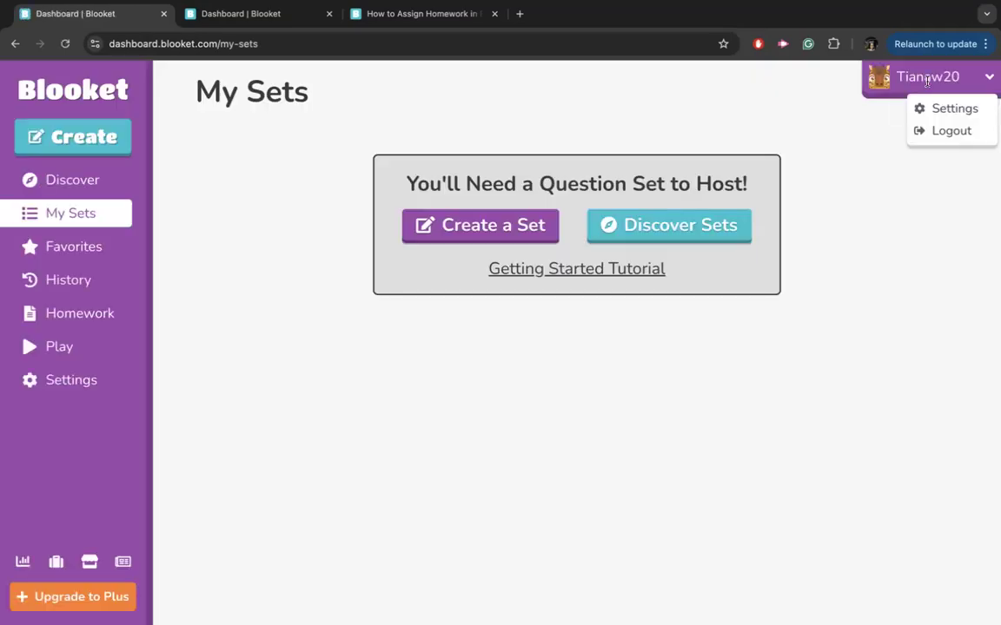
{"action": "left_click", "coordinate": [954, 134]}
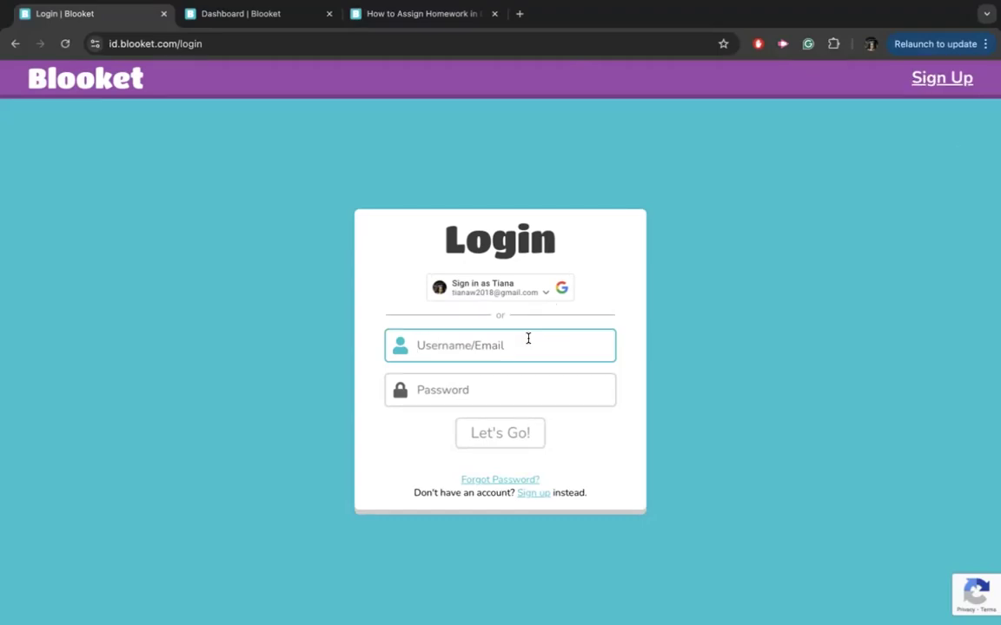
{"action": "left_click", "coordinate": [541, 495]}
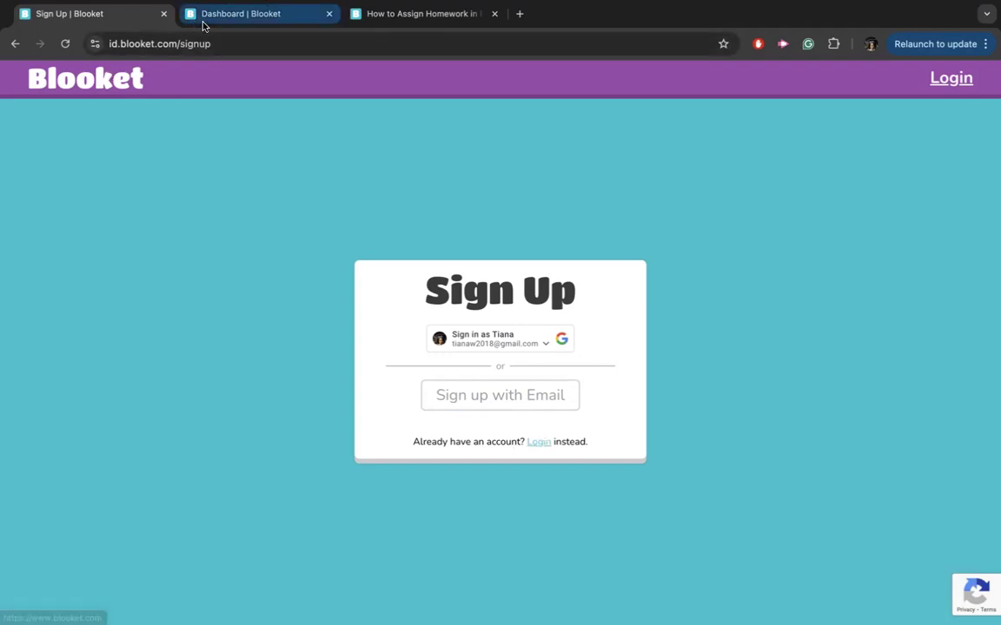
Return to the dashboard tab and sign in to Blooket with a Google account.
{"action": "left_click", "coordinate": [251, 15]}
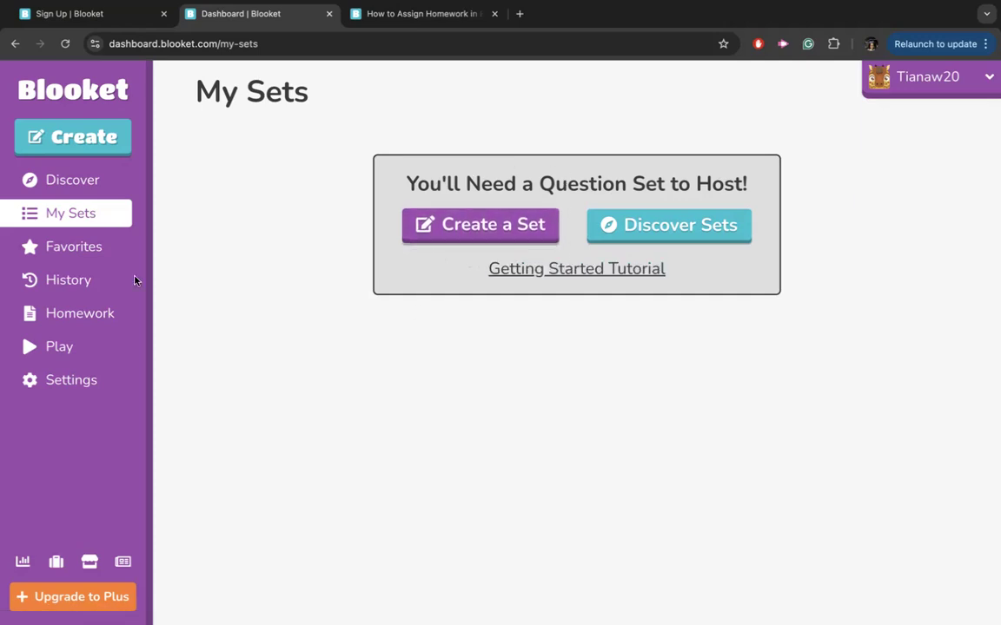
{"action": "left_click", "coordinate": [650, 227]}
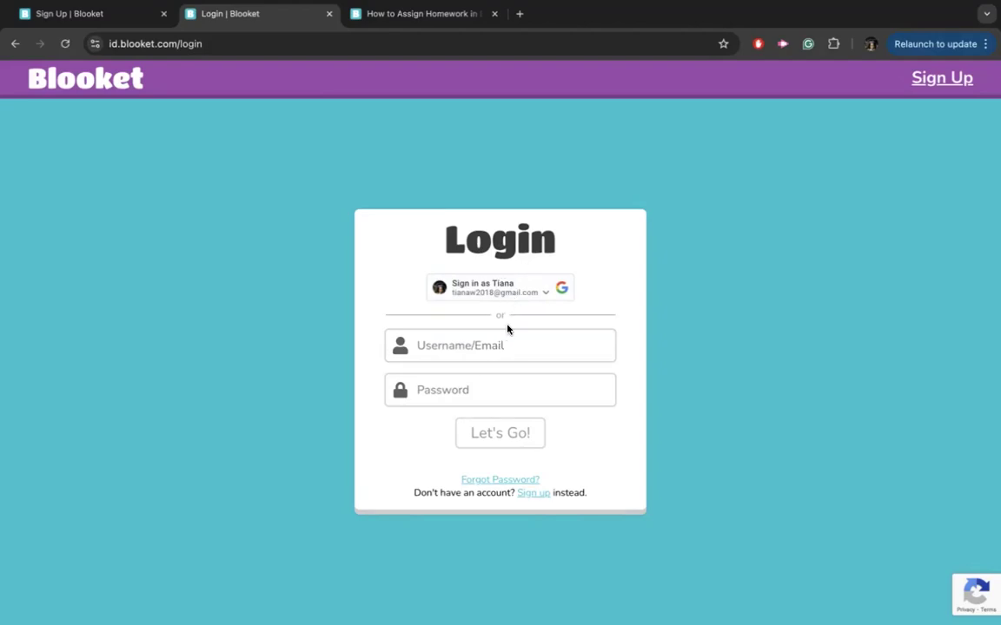
{"action": "left_click", "coordinate": [543, 293]}
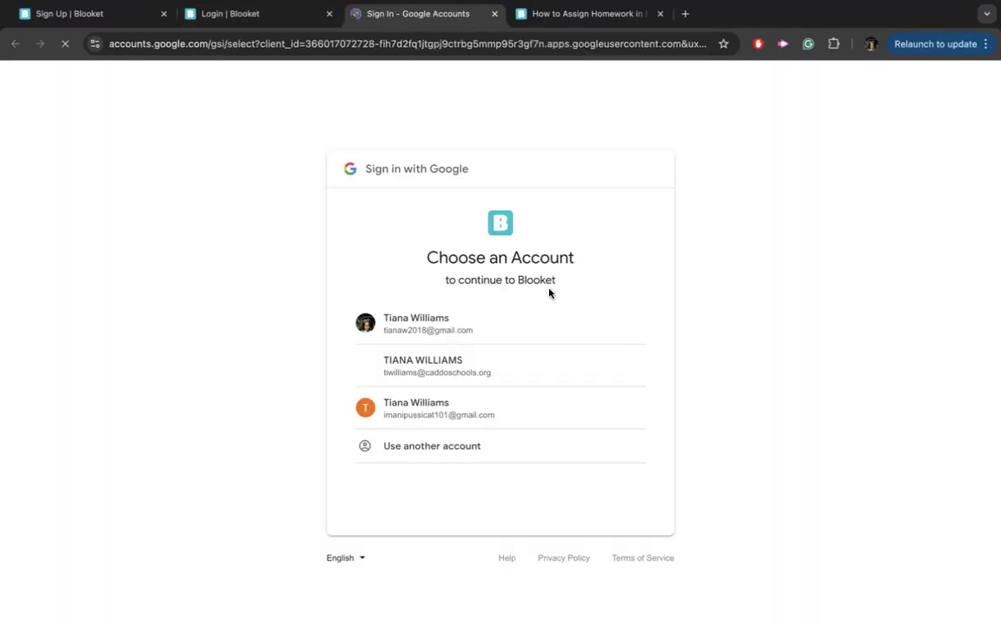
{"action": "left_click", "coordinate": [497, 364]}
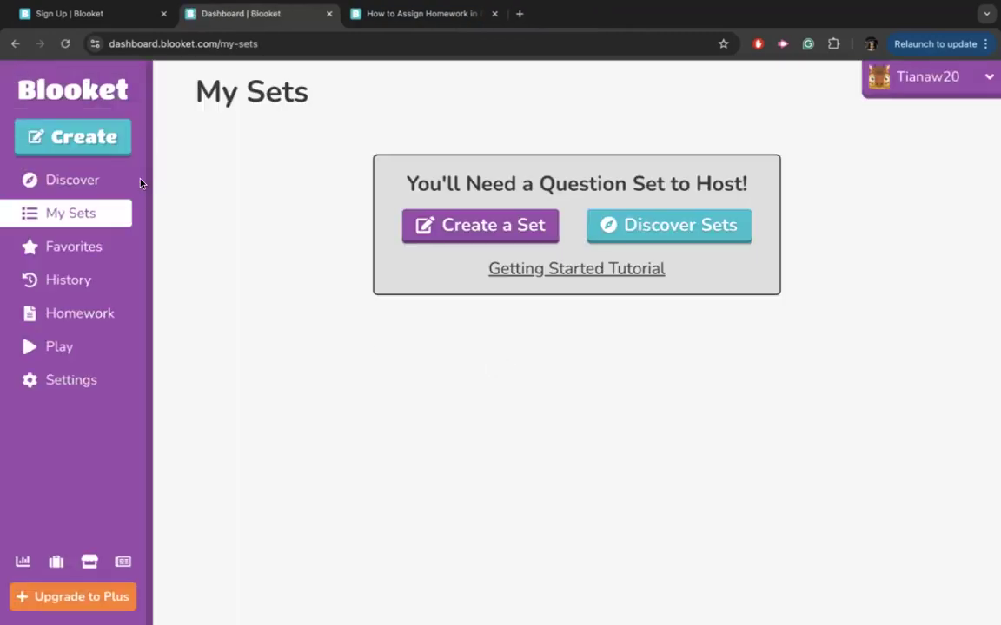
{"action": "left_click", "coordinate": [99, 180]}
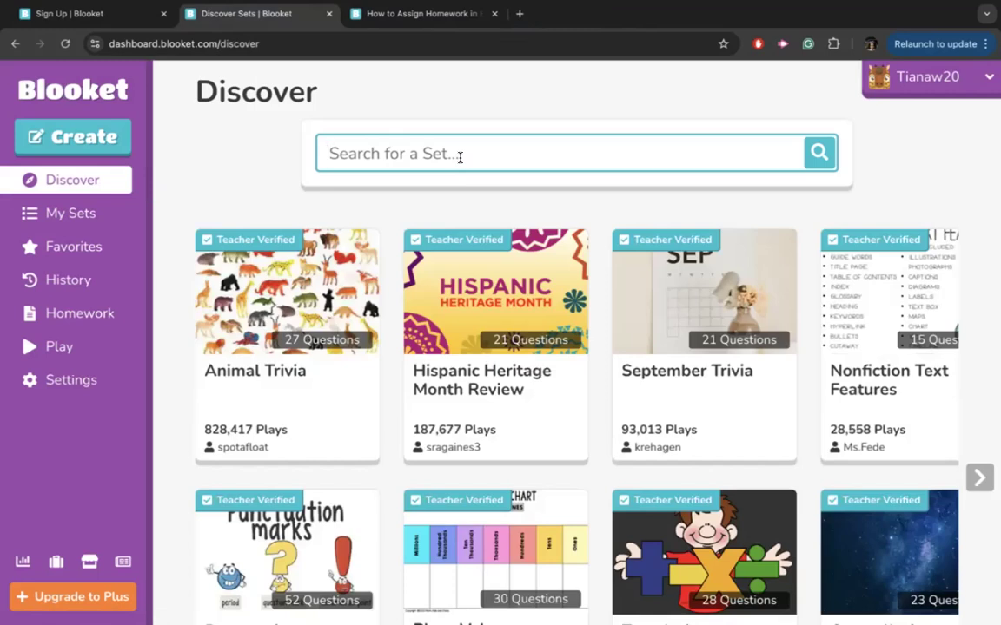
Search Discover for 'parts of speech' and browse the matching shared sets.
{"action": "left_click", "coordinate": [460, 157]}
{"action": "type", "text": "parts of spee h"}
{"action": "key", "text": "BackSpace"}
{"action": "key", "text": "BackSpace"}
{"action": "type", "text": "ch"}
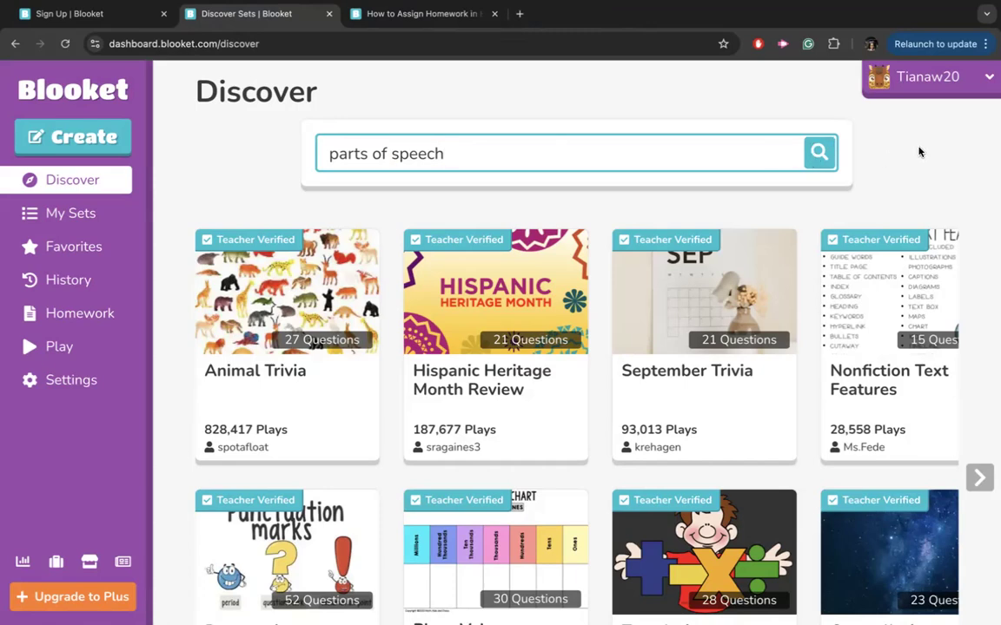
{"action": "left_click", "coordinate": [819, 155]}
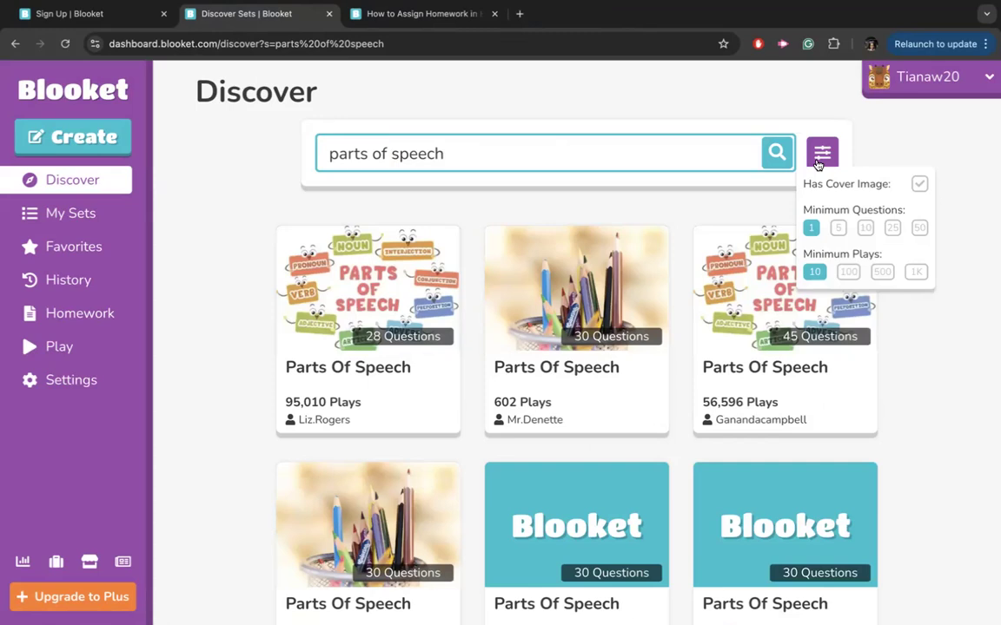
{"action": "scroll", "coordinate": [623, 241], "scroll_direction": "down", "scroll_amount": 5}
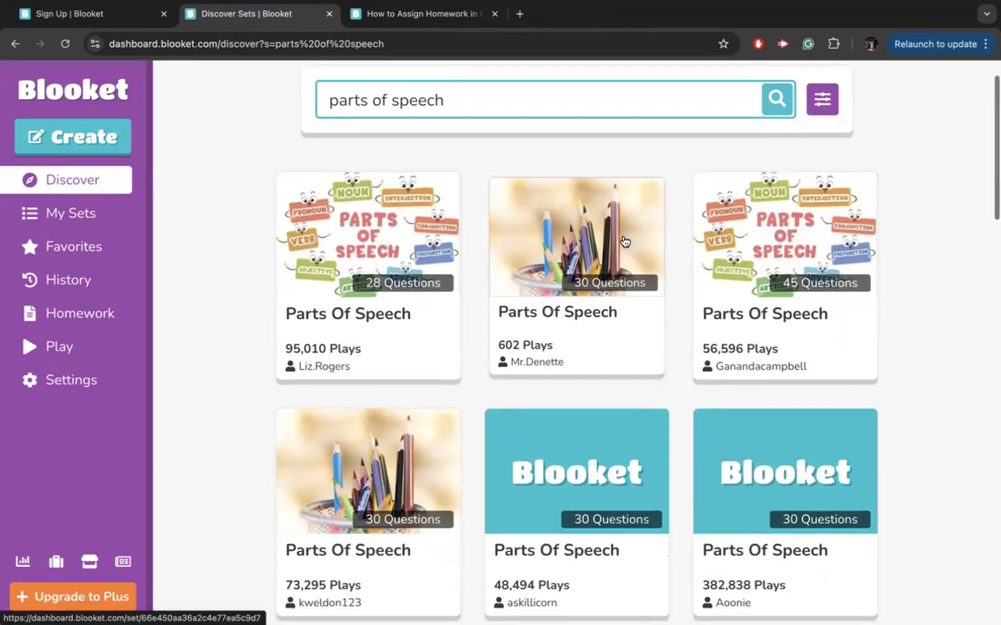
{"action": "scroll", "coordinate": [624, 242], "scroll_direction": "down", "scroll_amount": 4}
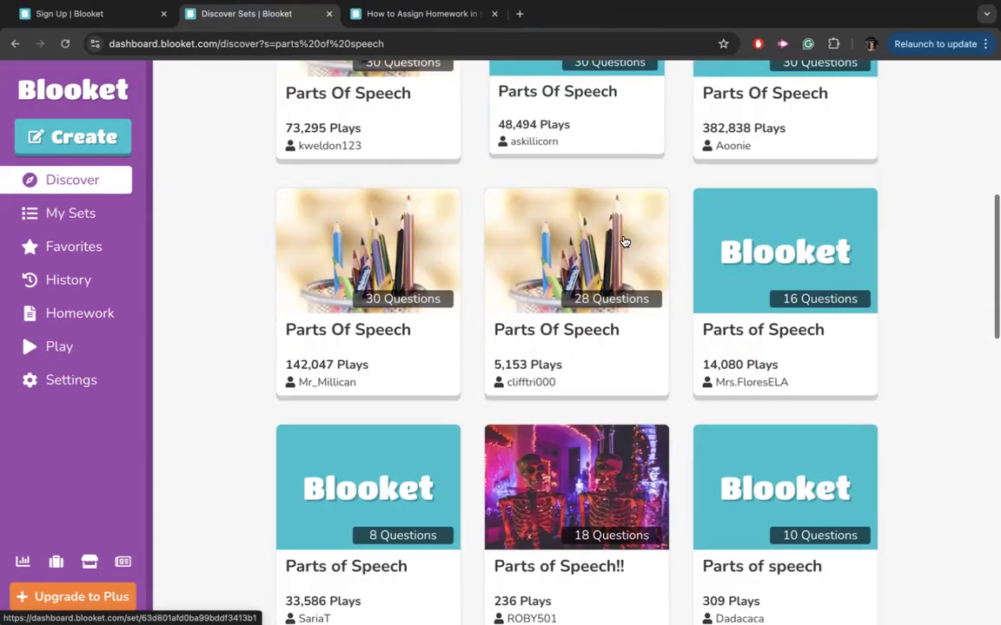
{"action": "scroll", "coordinate": [624, 242], "scroll_direction": "down", "scroll_amount": 6}
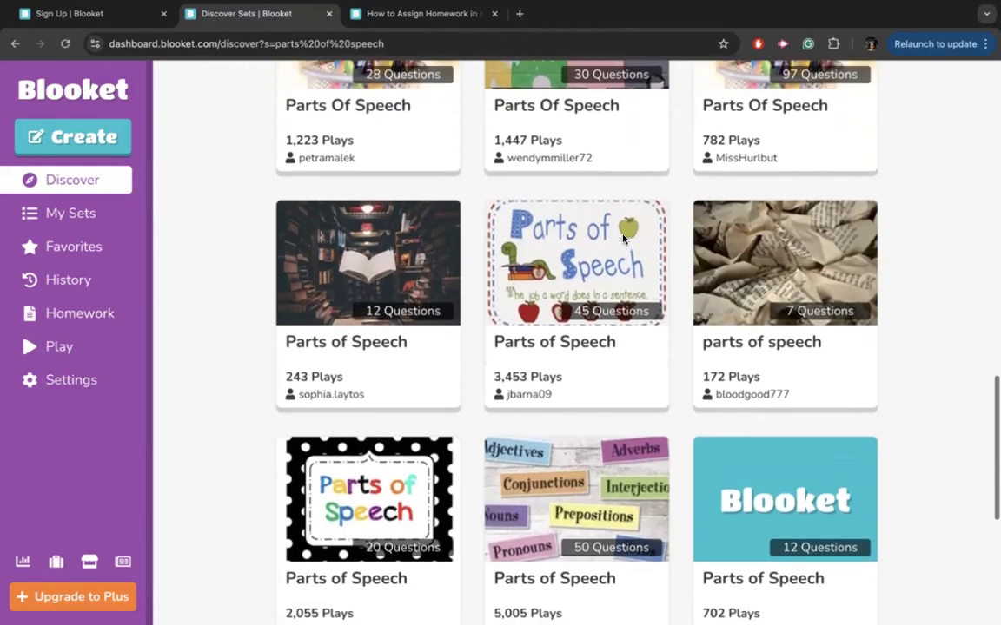
{"action": "scroll", "coordinate": [622, 239], "scroll_direction": "up", "scroll_amount": 15}
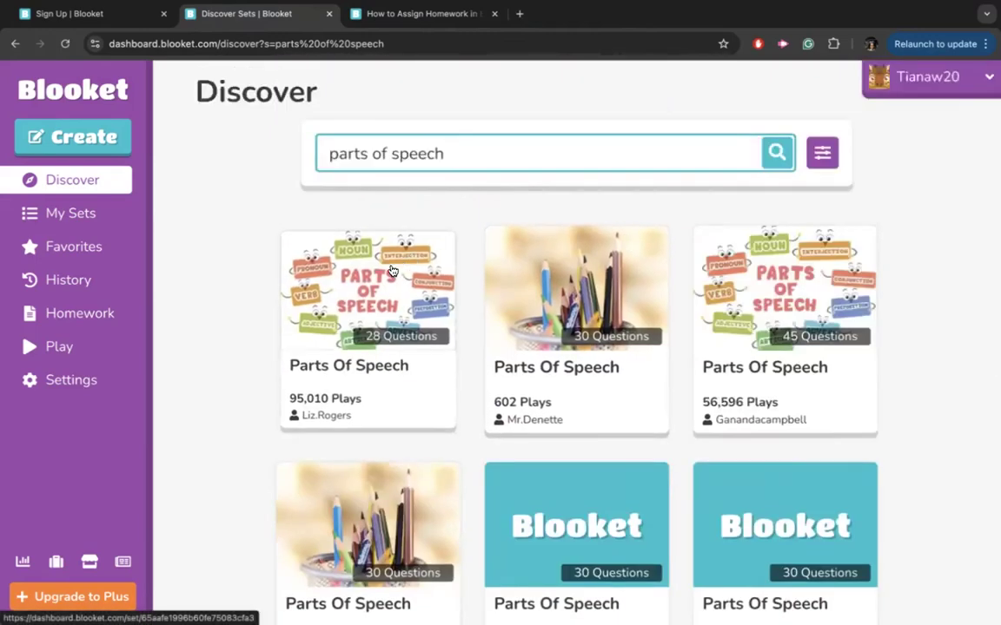
Preview the 28-question Parts Of Speech set, revealing answers to Questions 1–3.
{"action": "left_click", "coordinate": [392, 271]}
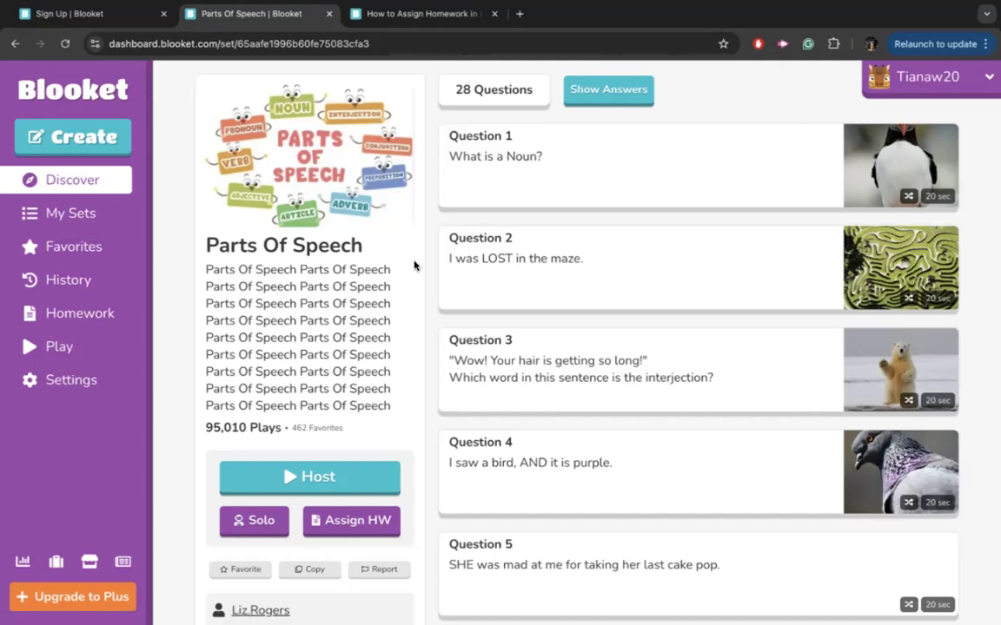
{"action": "scroll", "coordinate": [556, 330], "scroll_direction": "down", "scroll_amount": 2}
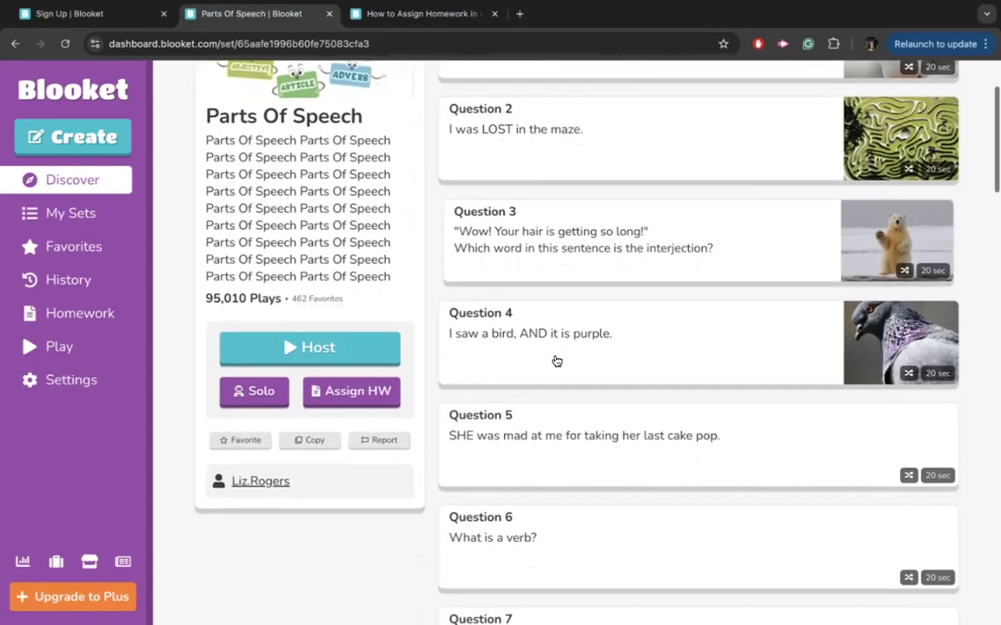
{"action": "scroll", "coordinate": [556, 360], "scroll_direction": "down", "scroll_amount": 3}
{"action": "scroll", "coordinate": [556, 360], "scroll_direction": "down", "scroll_amount": 3}
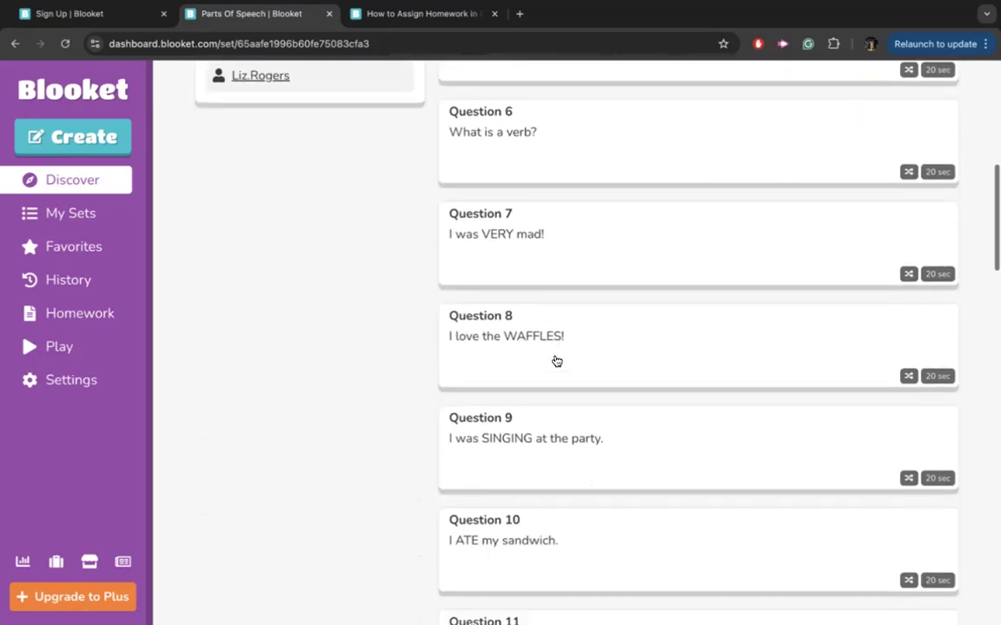
{"action": "scroll", "coordinate": [554, 362], "scroll_direction": "up", "scroll_amount": 6}
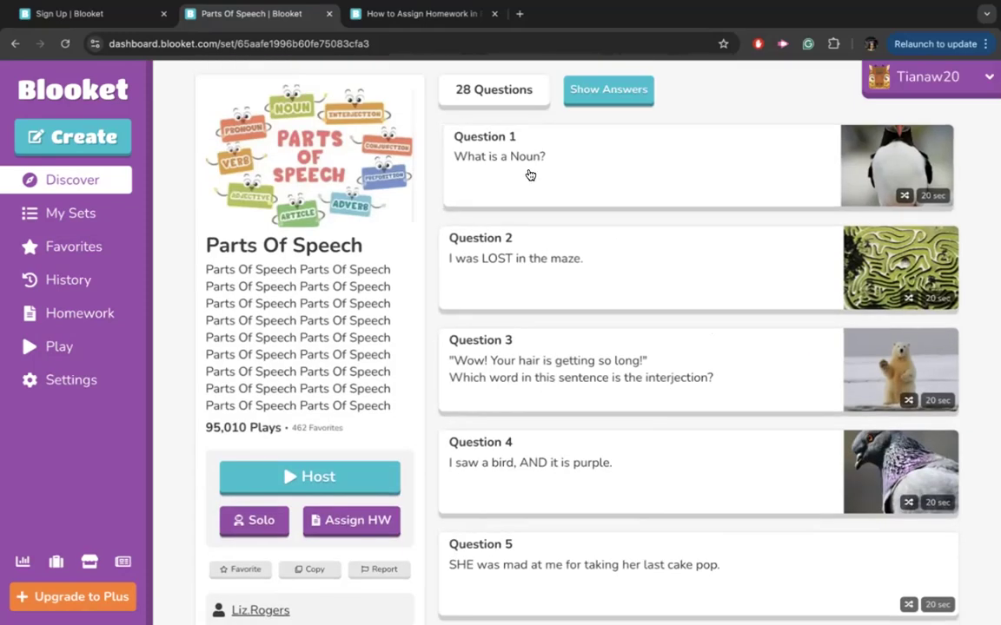
{"action": "left_click", "coordinate": [529, 174]}
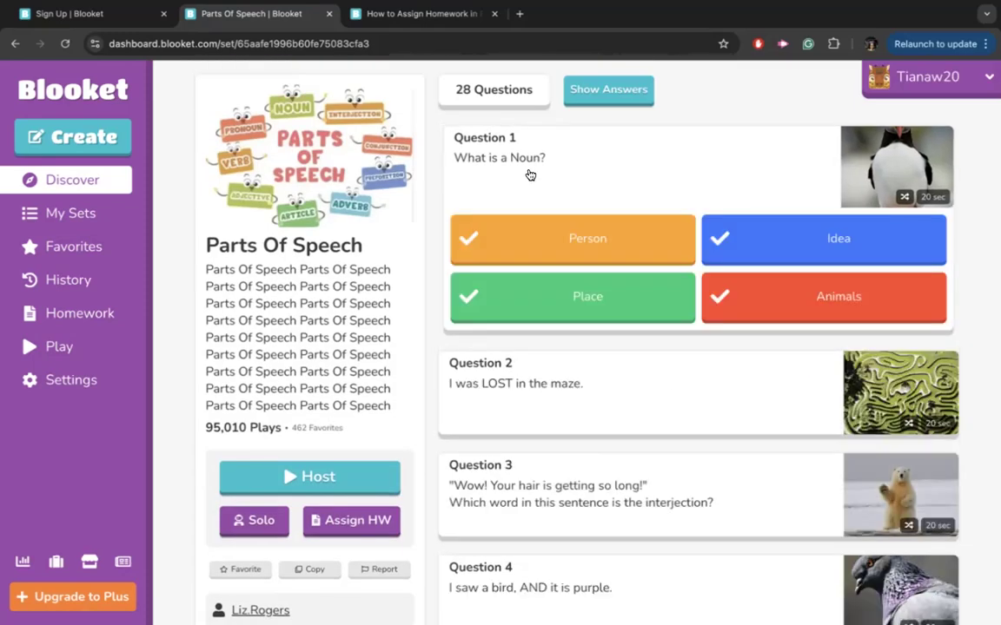
{"action": "left_click", "coordinate": [560, 417]}
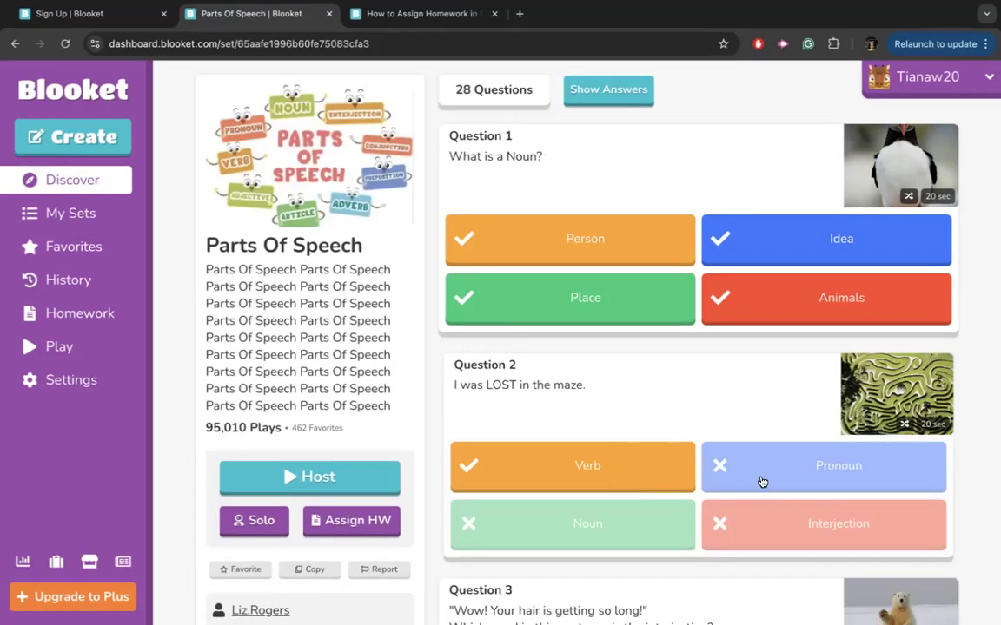
{"action": "scroll", "coordinate": [622, 422], "scroll_direction": "down", "scroll_amount": 4}
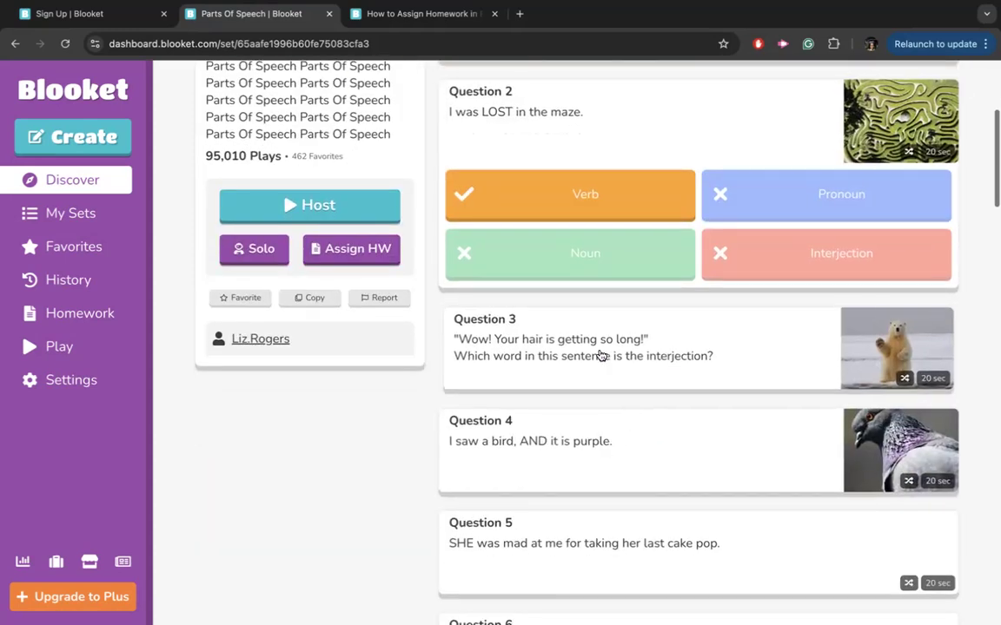
{"action": "left_click", "coordinate": [599, 356]}
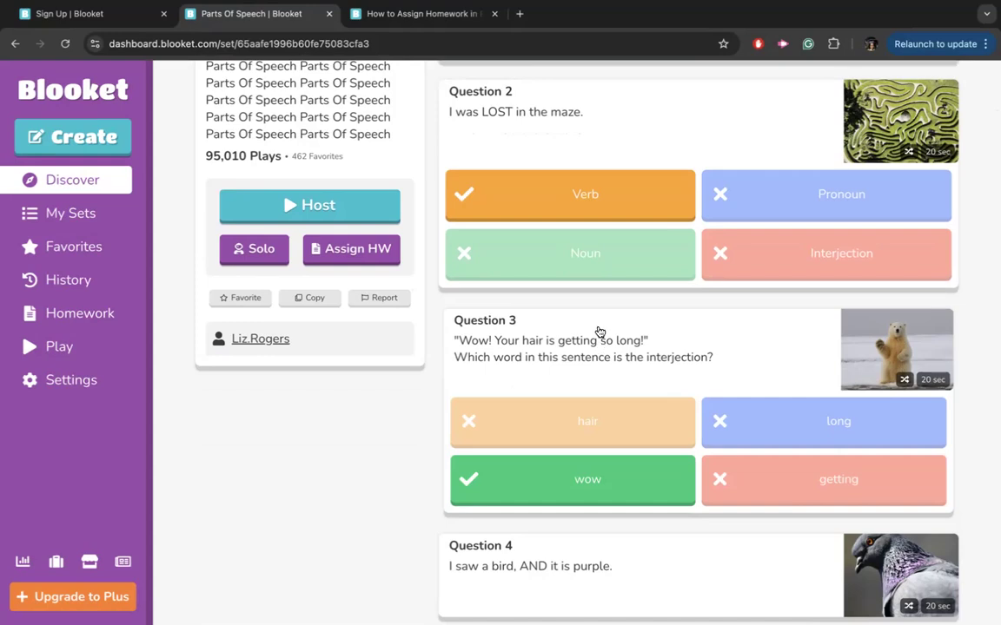
{"action": "scroll", "coordinate": [599, 332], "scroll_direction": "up", "scroll_amount": 3}
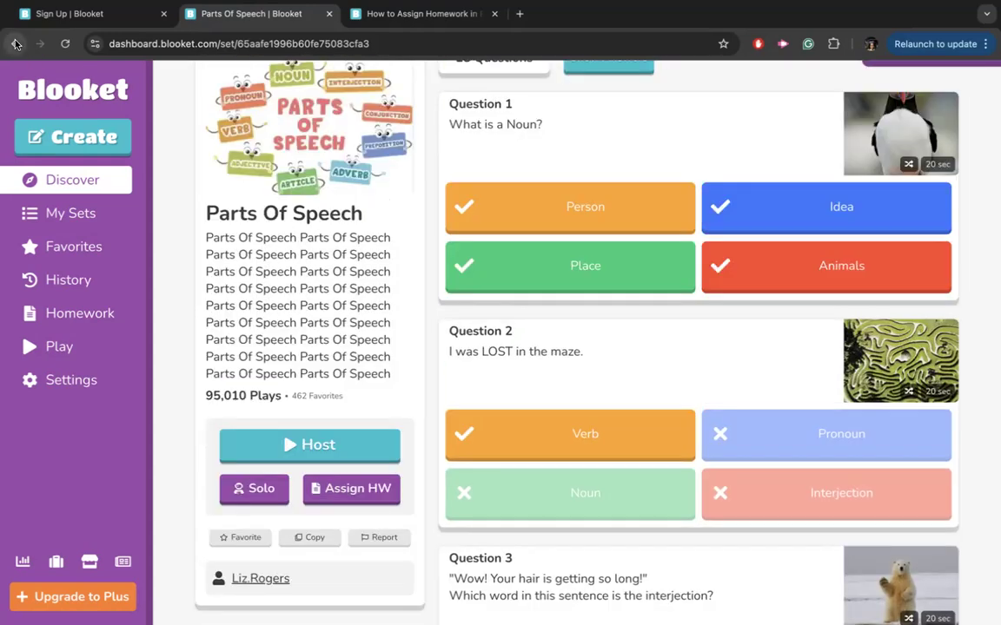
{"action": "left_click", "coordinate": [15, 43]}
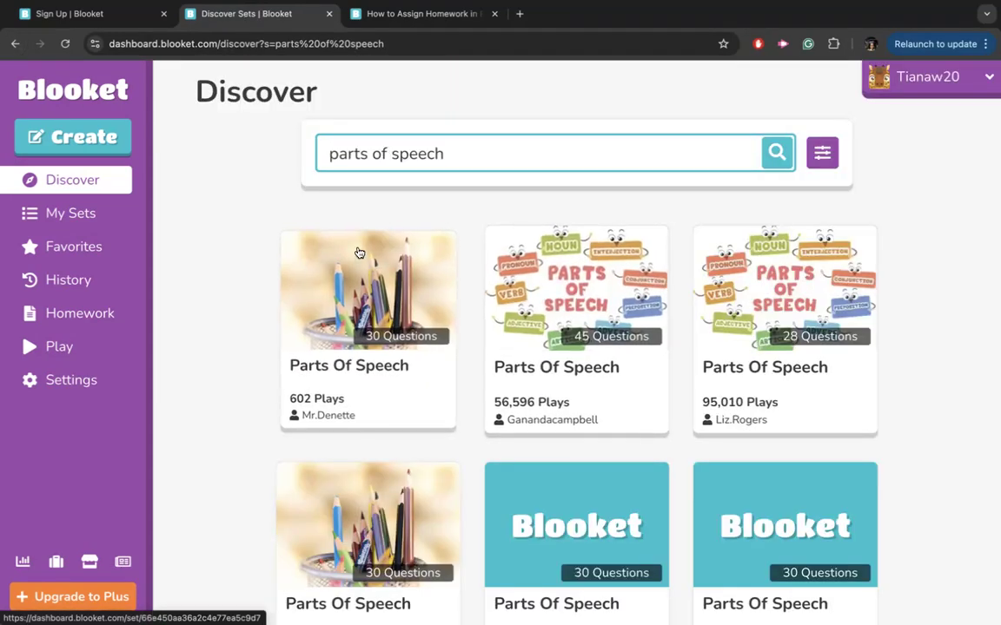
Preview the 30-question Parts Of Speech set's Question 1 answers, then return to results.
{"action": "left_click", "coordinate": [359, 253]}
{"action": "left_click", "coordinate": [554, 203]}
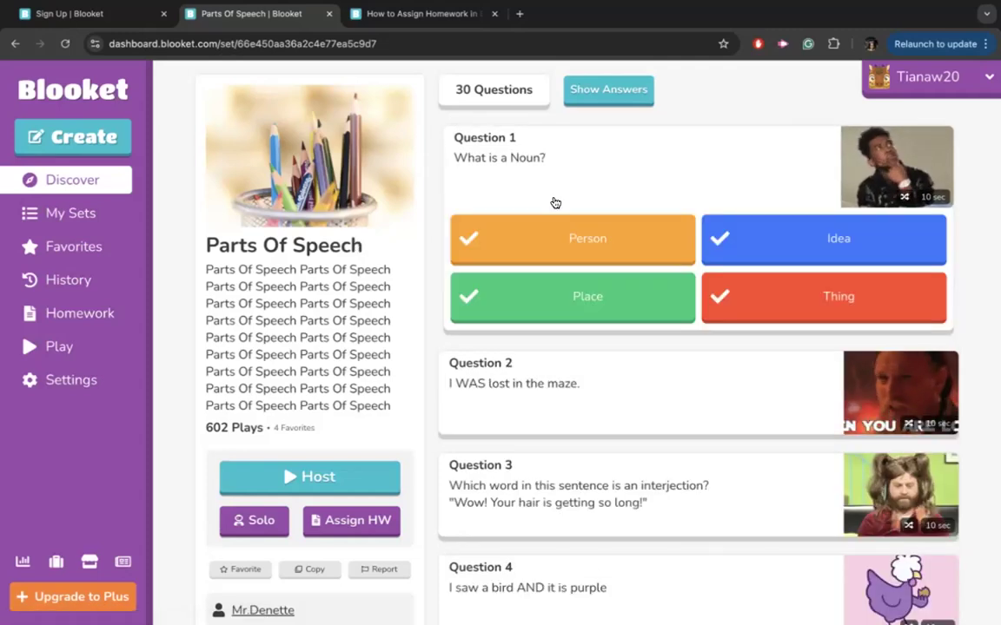
{"action": "scroll", "coordinate": [591, 415], "scroll_direction": "down", "scroll_amount": 2}
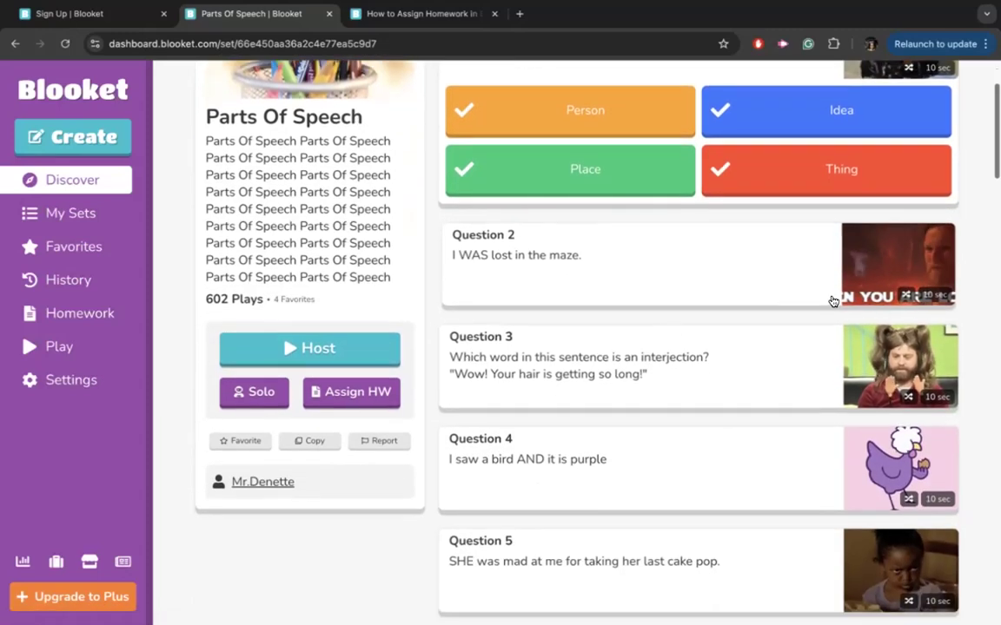
{"action": "scroll", "coordinate": [623, 279], "scroll_direction": "up", "scroll_amount": 1}
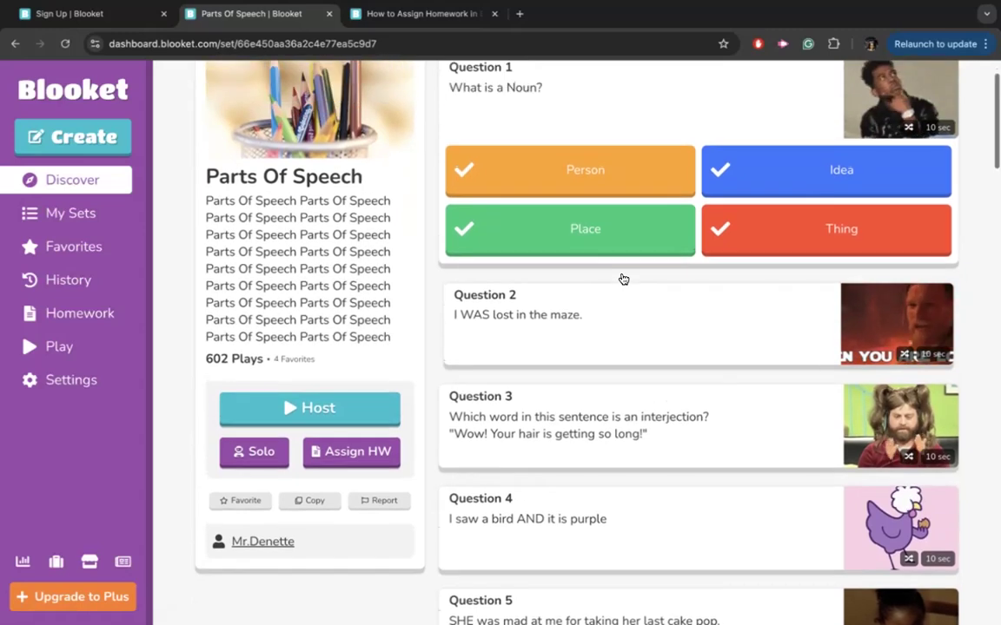
{"action": "scroll", "coordinate": [622, 279], "scroll_direction": "up", "scroll_amount": 1}
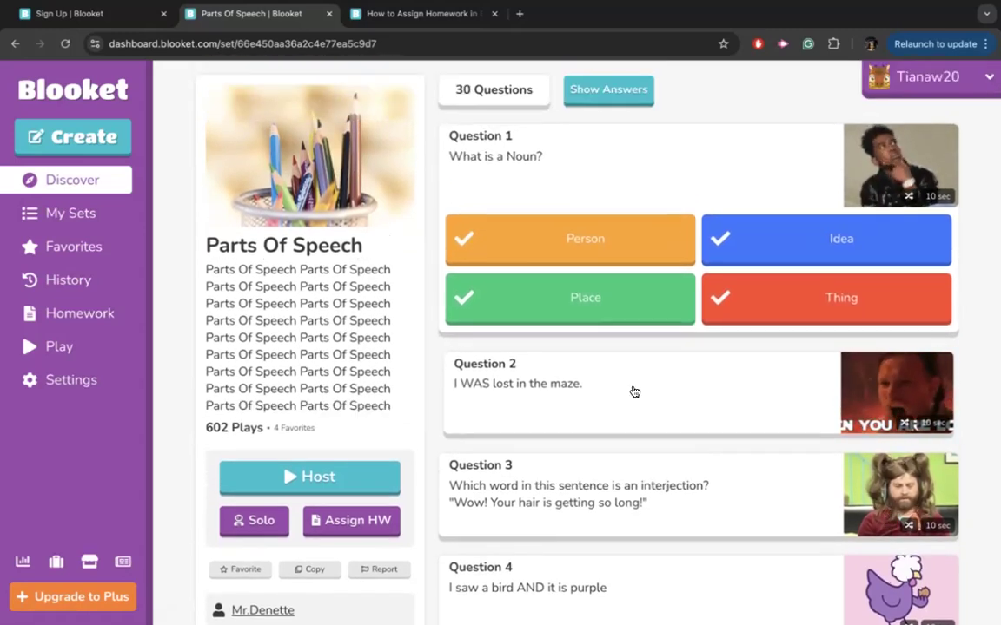
{"action": "scroll", "coordinate": [606, 363], "scroll_direction": "down", "scroll_amount": 6}
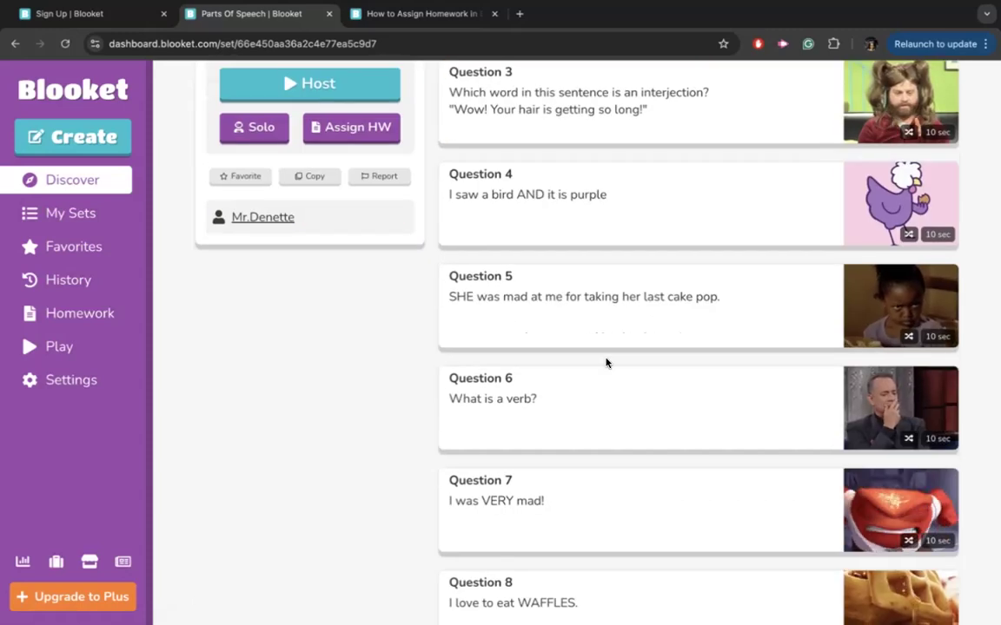
{"action": "scroll", "coordinate": [606, 363], "scroll_direction": "up", "scroll_amount": 6}
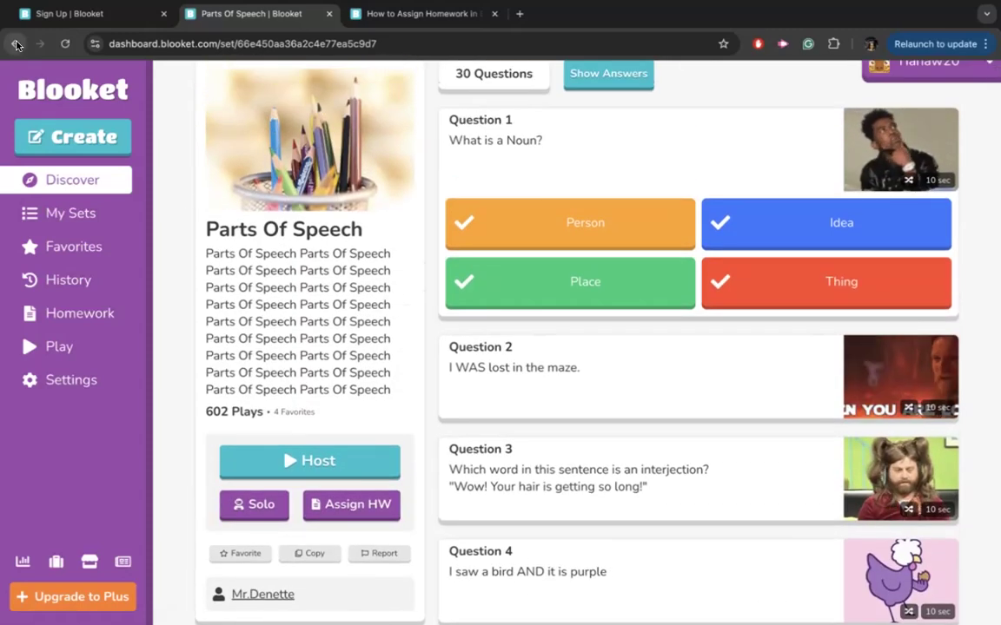
{"action": "left_click", "coordinate": [16, 44]}
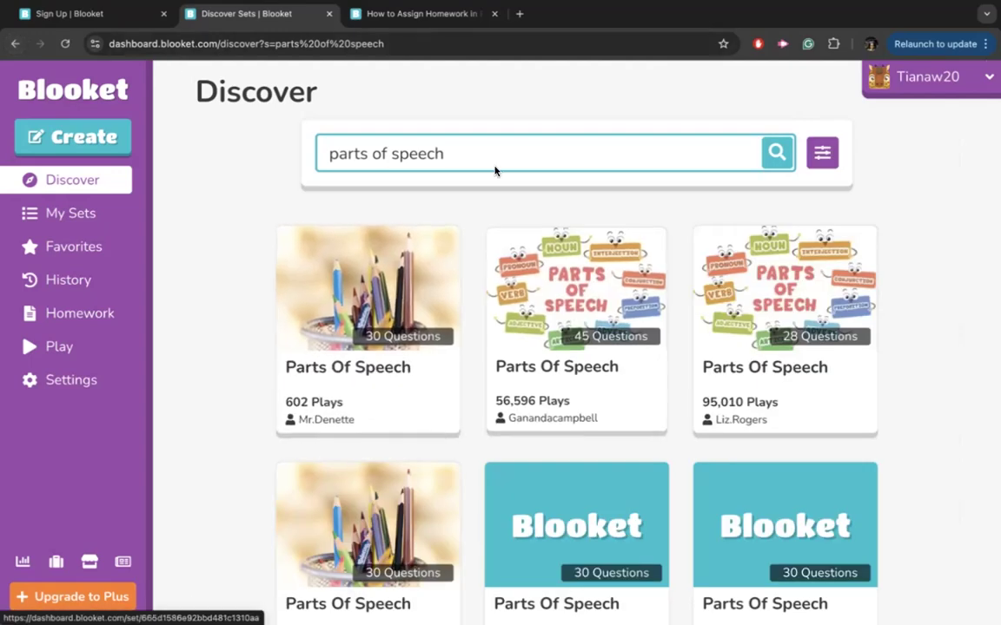
Search 'parts of speech 2nd grade' and open the 53-question Parts of Speech (2nd Grade) set.
{"action": "type", "text": "2nd"}
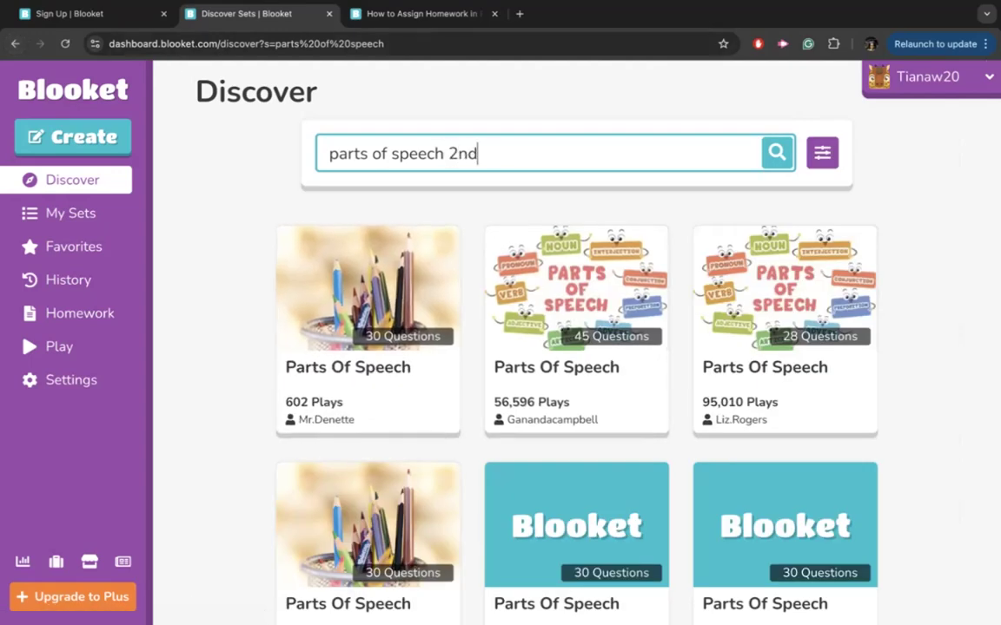
{"action": "type", "text": " grade"}
{"action": "key", "text": "Return"}
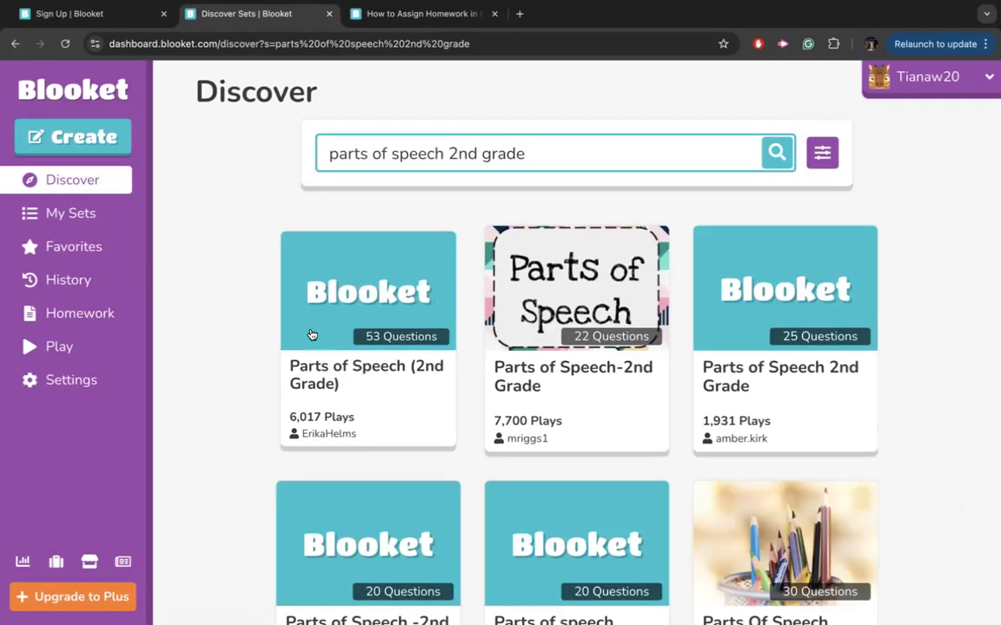
{"action": "left_click_drag", "start_coordinate": [447, 153], "coordinate": [541, 154]}
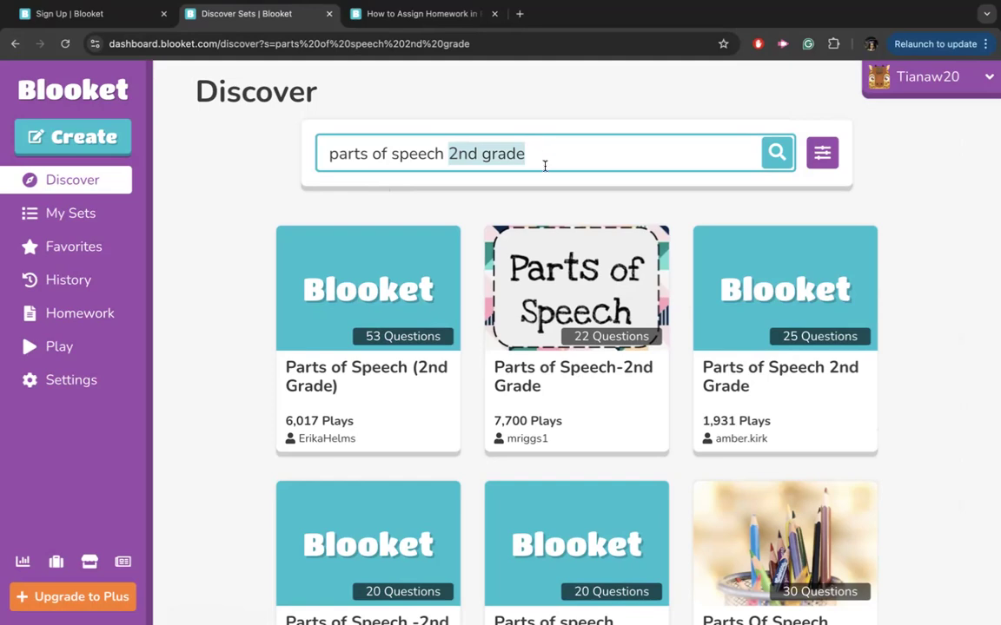
{"action": "left_click", "coordinate": [250, 279]}
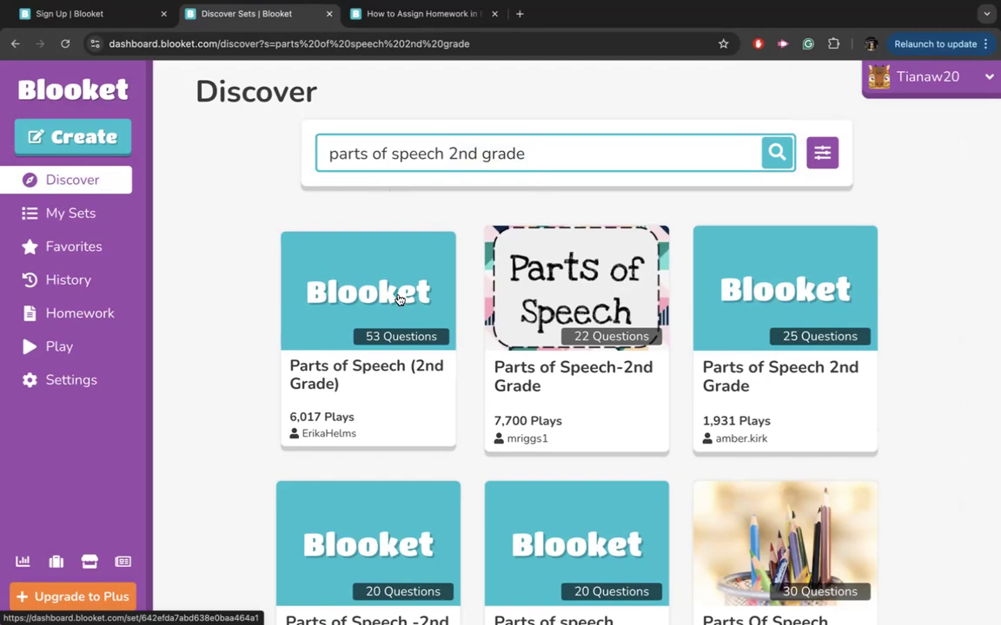
{"action": "scroll", "coordinate": [531, 342], "scroll_direction": "down", "scroll_amount": 5}
{"action": "scroll", "coordinate": [461, 338], "scroll_direction": "up", "scroll_amount": 5}
{"action": "left_click", "coordinate": [390, 332]}
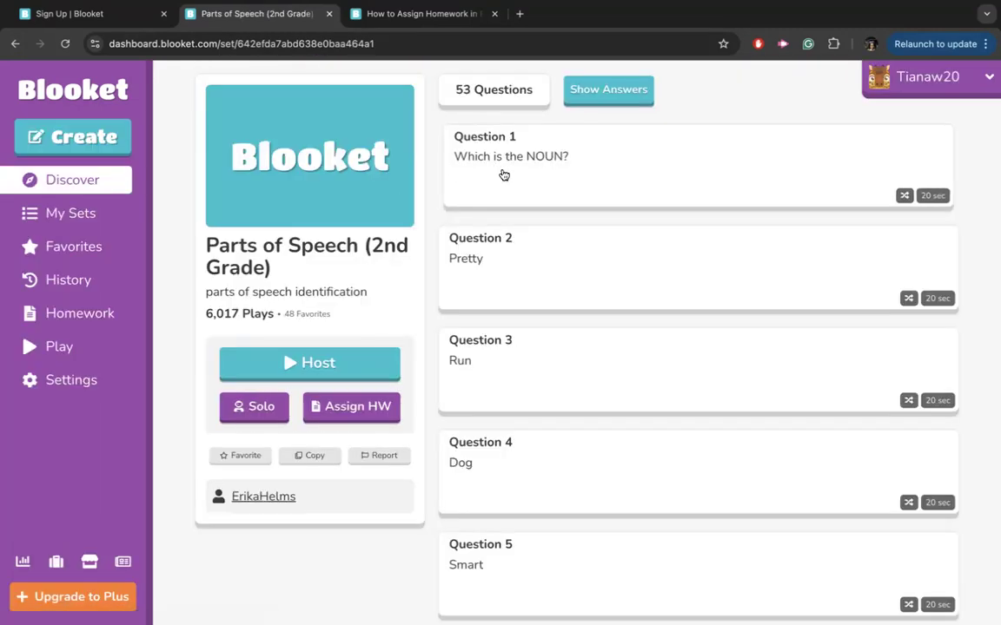
Expand Questions 1 and 2, showing 'balloon' and 'Adjective' as the correct answers.
{"action": "left_click", "coordinate": [503, 175]}
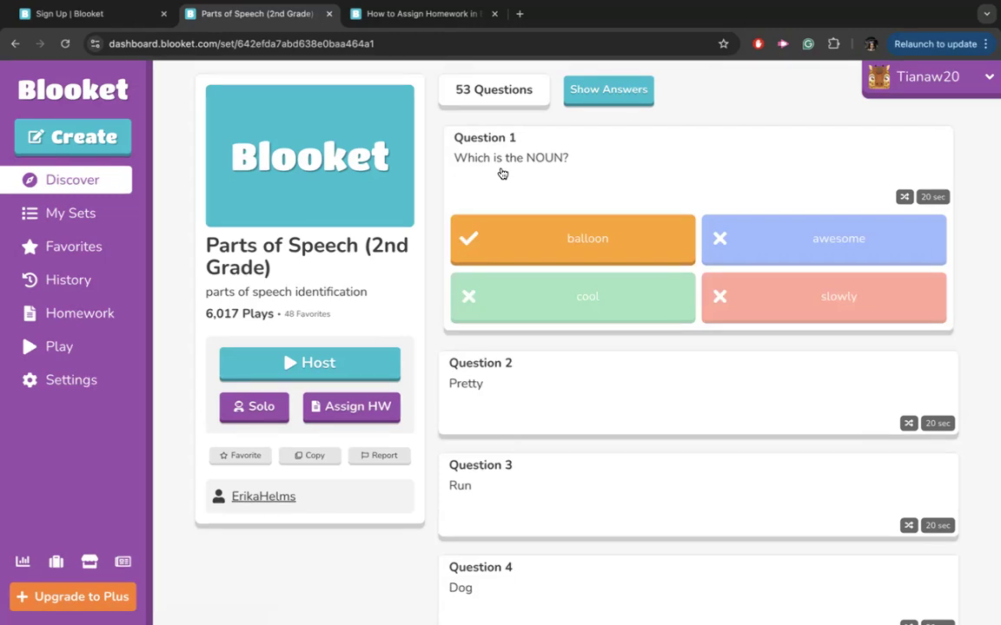
{"action": "left_click", "coordinate": [523, 377]}
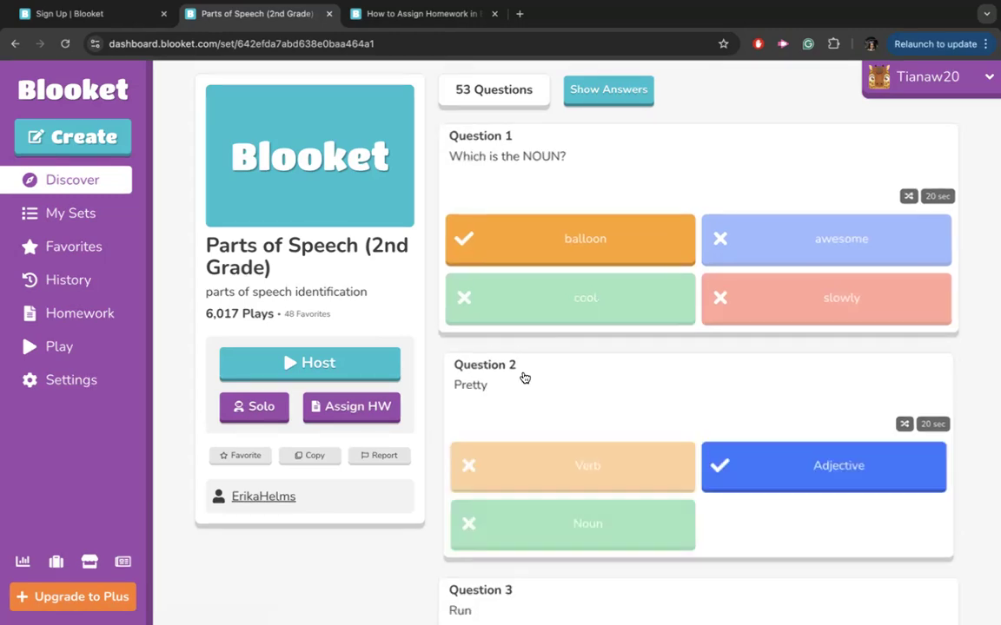
{"action": "scroll", "coordinate": [524, 377], "scroll_direction": "down", "scroll_amount": 1}
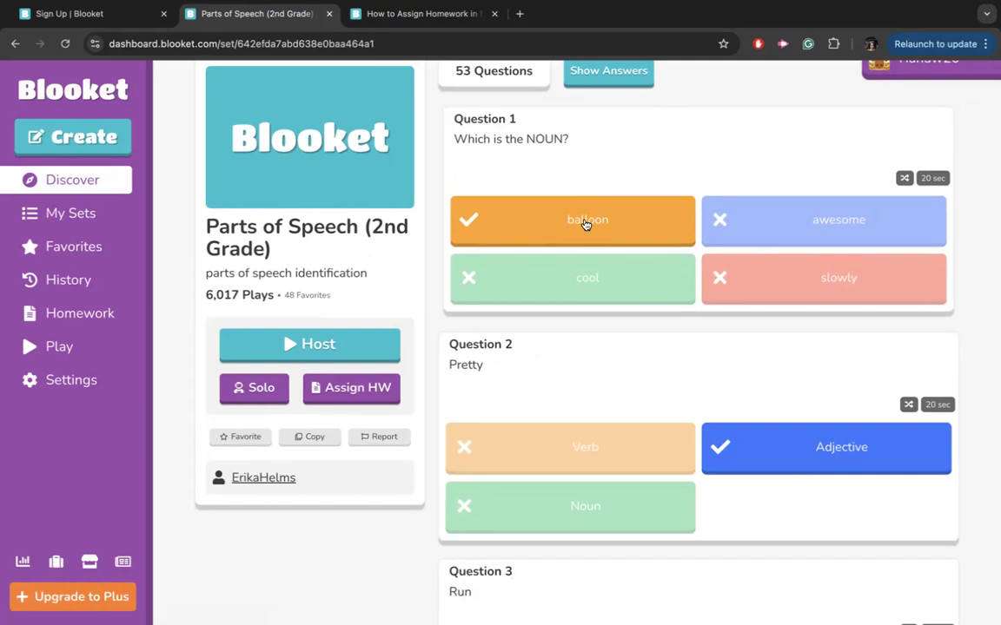
{"action": "scroll", "coordinate": [585, 223], "scroll_direction": "down", "scroll_amount": 3}
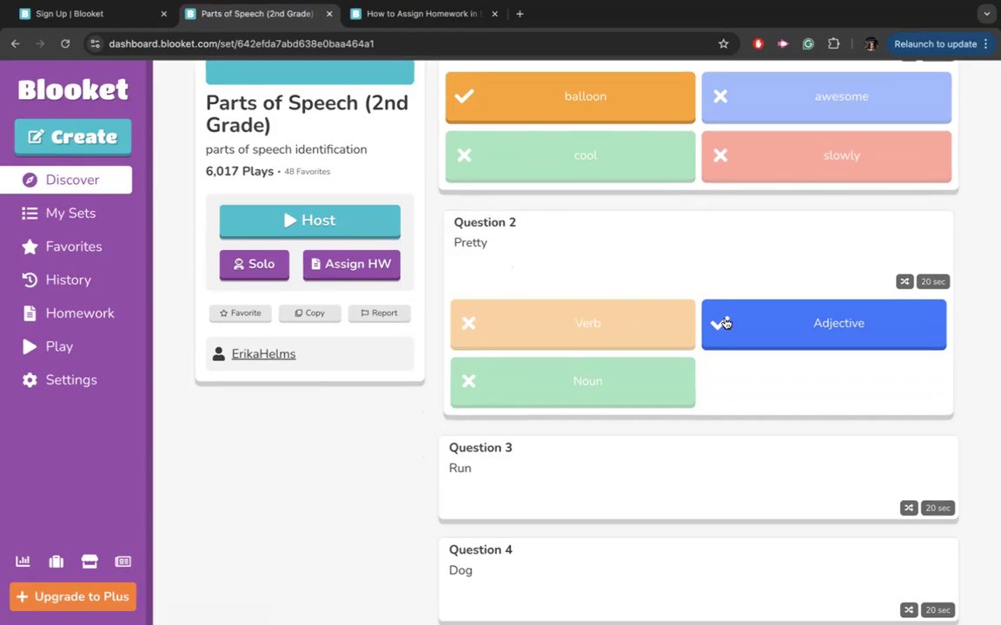
{"action": "scroll", "coordinate": [585, 279], "scroll_direction": "down", "scroll_amount": 4}
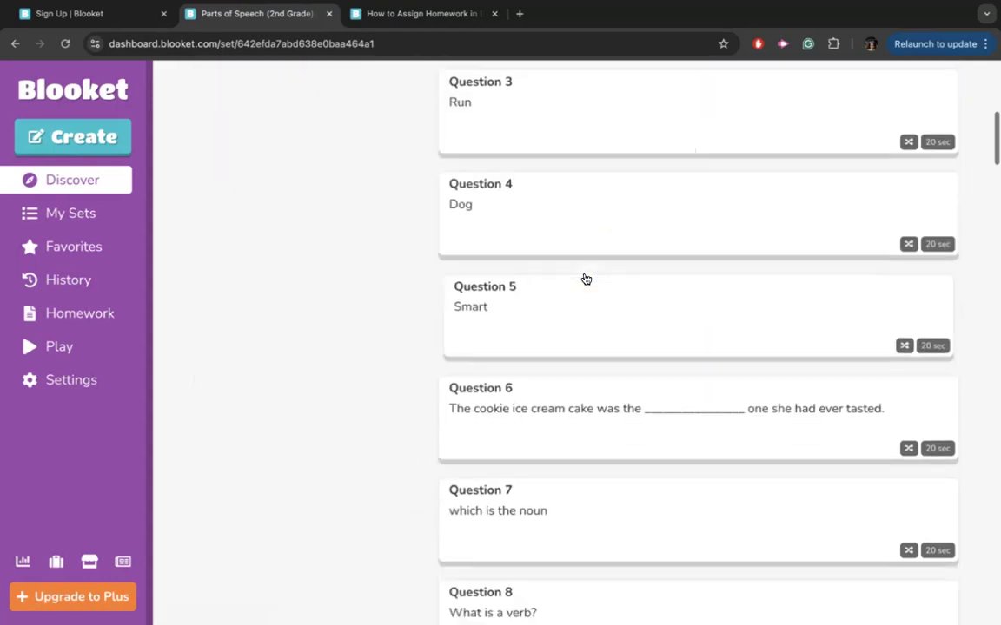
{"action": "scroll", "coordinate": [529, 169], "scroll_direction": "down", "scroll_amount": 3}
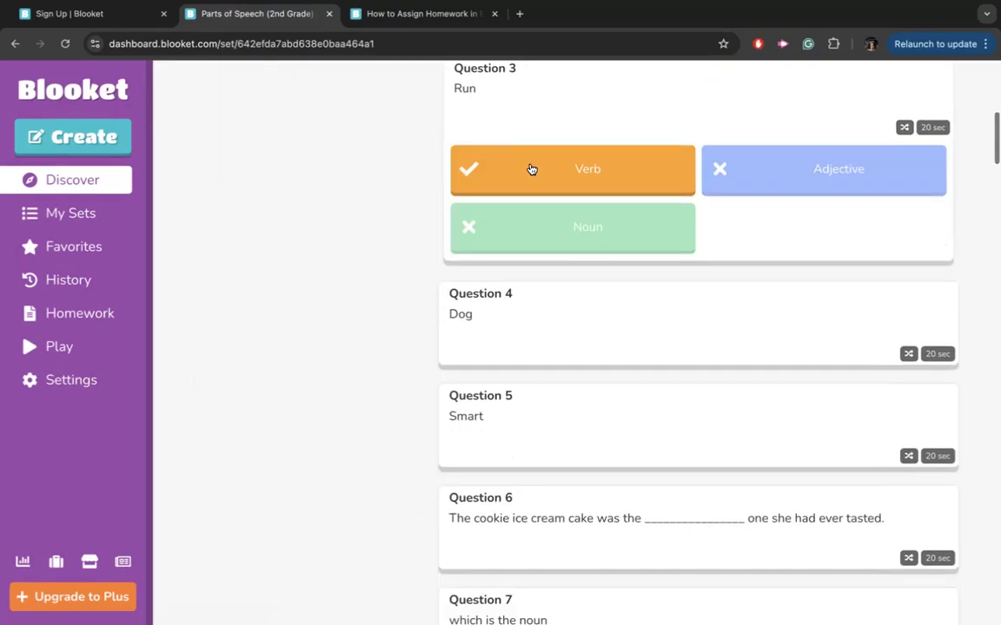
{"action": "scroll", "coordinate": [587, 381], "scroll_direction": "up", "scroll_amount": 8}
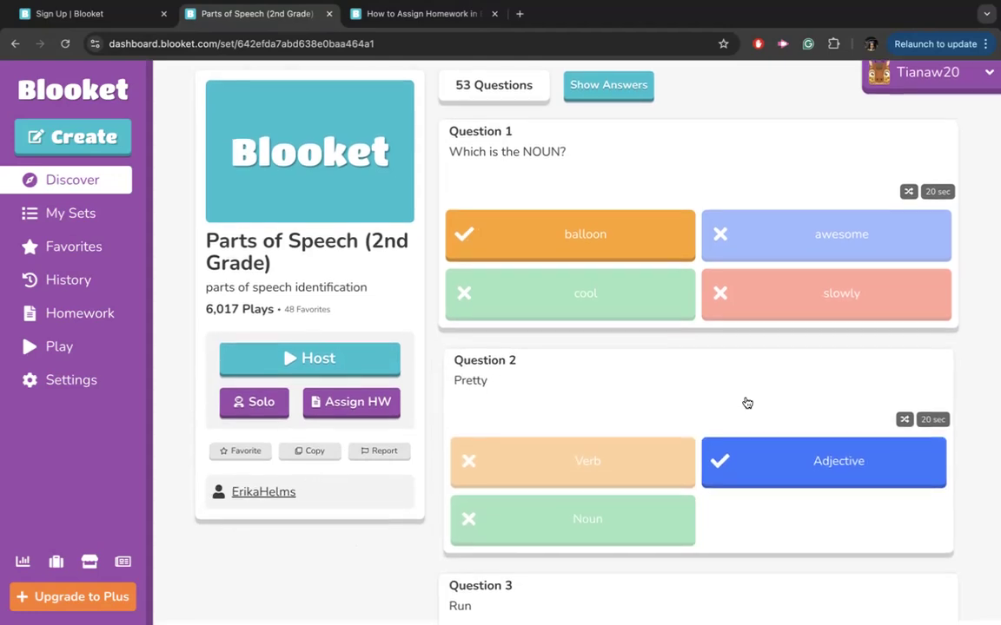
{"action": "left_click", "coordinate": [280, 496]}
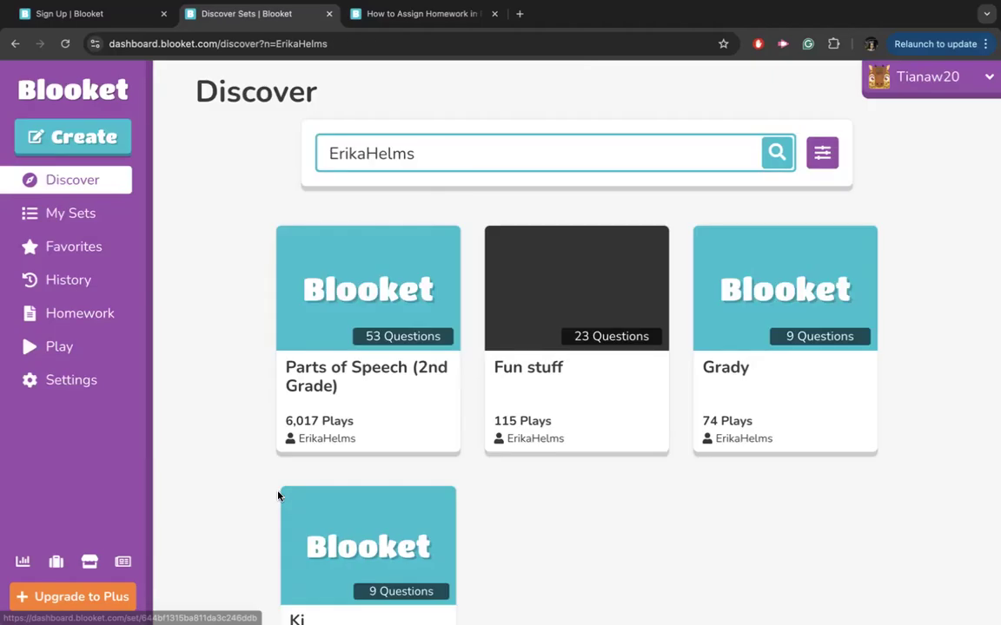
{"action": "scroll", "coordinate": [278, 496], "scroll_direction": "down", "scroll_amount": 1}
{"action": "scroll", "coordinate": [278, 496], "scroll_direction": "down", "scroll_amount": 1}
{"action": "scroll", "coordinate": [279, 496], "scroll_direction": "up", "scroll_amount": 2}
{"action": "scroll", "coordinate": [279, 496], "scroll_direction": "down", "scroll_amount": 2}
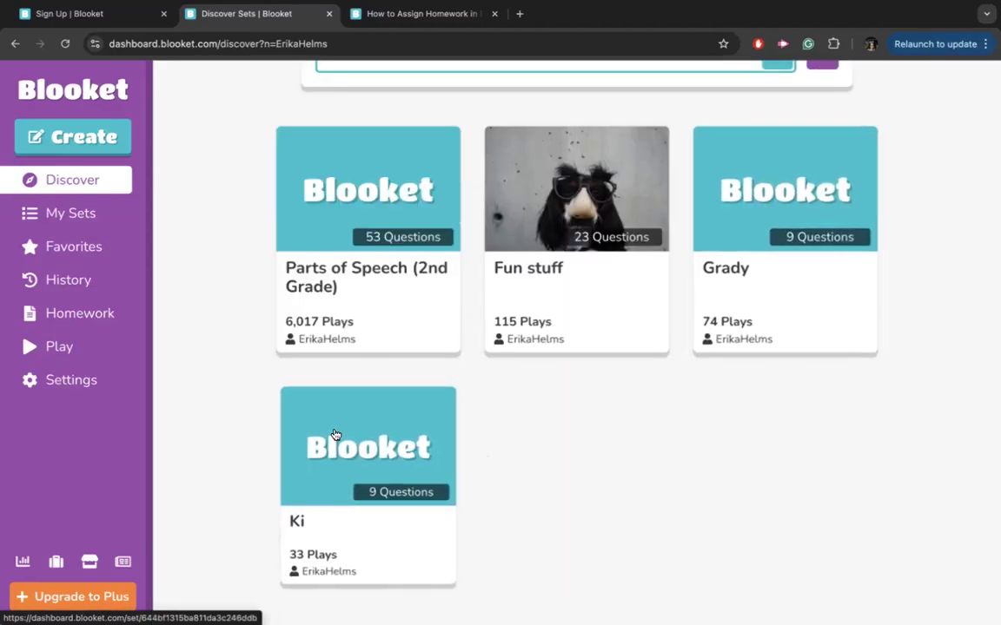
{"action": "scroll", "coordinate": [532, 315], "scroll_direction": "up", "scroll_amount": 2}
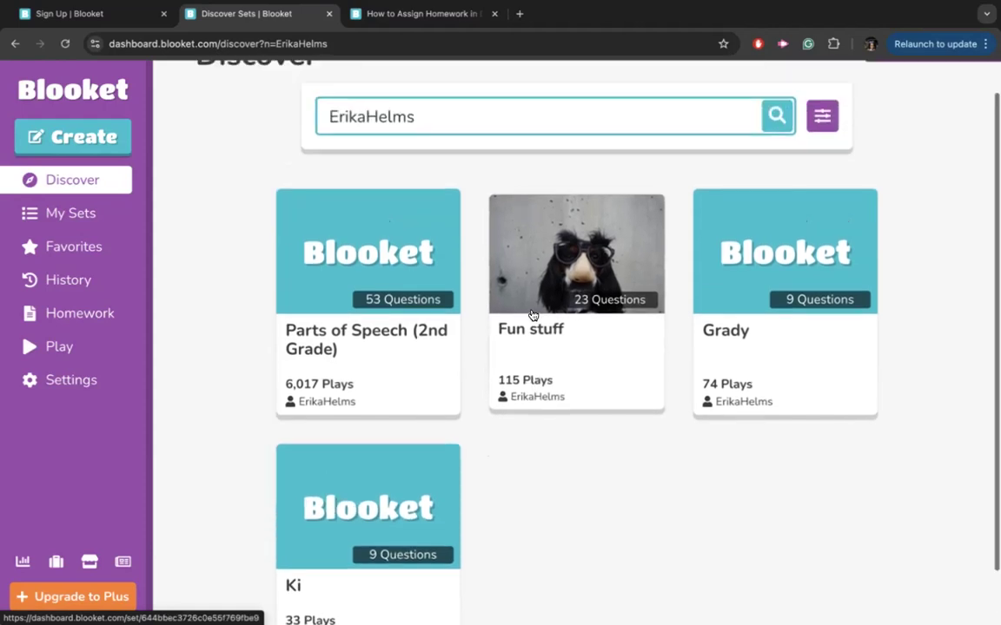
{"action": "left_click", "coordinate": [15, 43]}
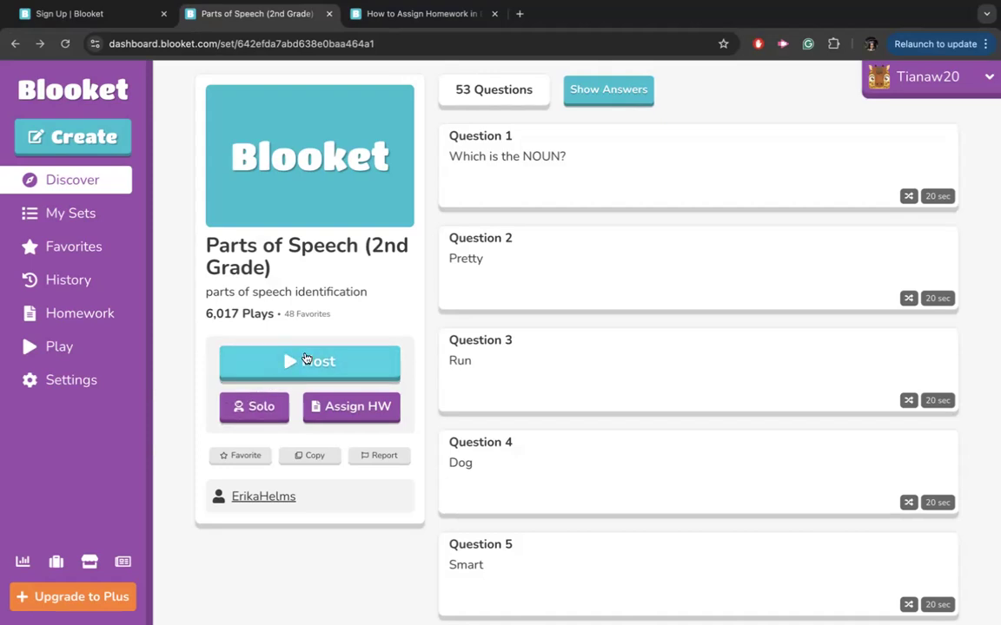
Look at the Solo modes, close that tab, and open the Assign HW game-mode choices.
{"action": "left_click", "coordinate": [260, 406]}
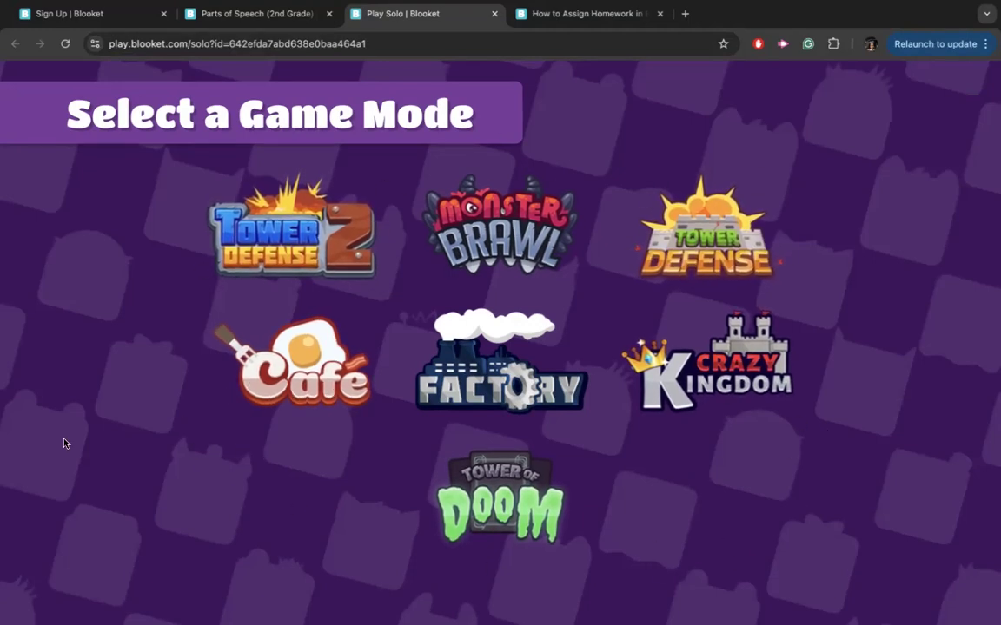
{"action": "left_click", "coordinate": [494, 17]}
{"action": "left_click", "coordinate": [371, 415]}
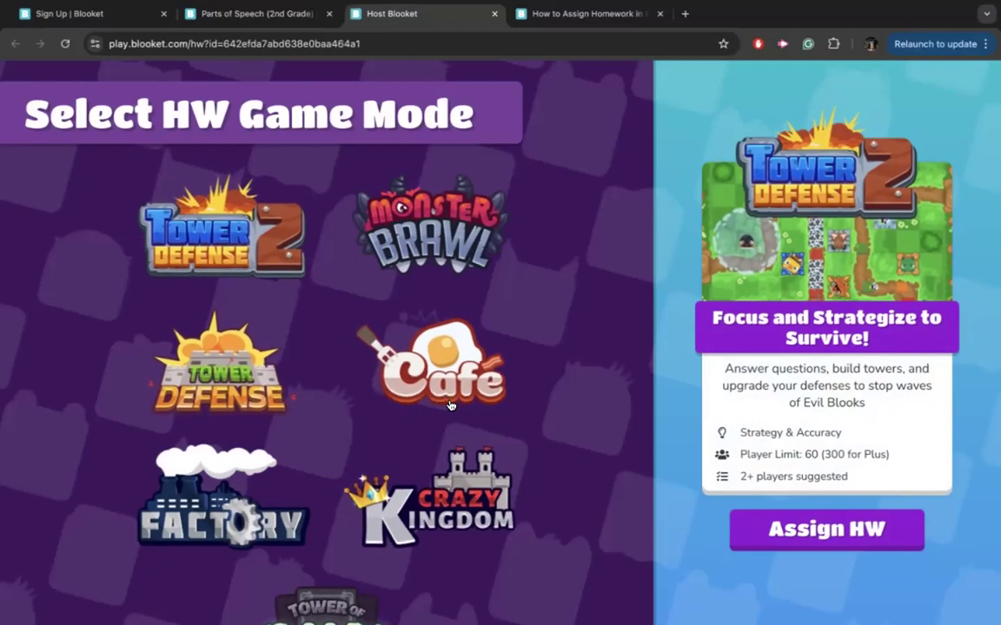
Choose Café mode and review the homework settings: 1 day open, 7-day goal, due September 16th, 2024.
{"action": "left_click", "coordinate": [430, 363]}
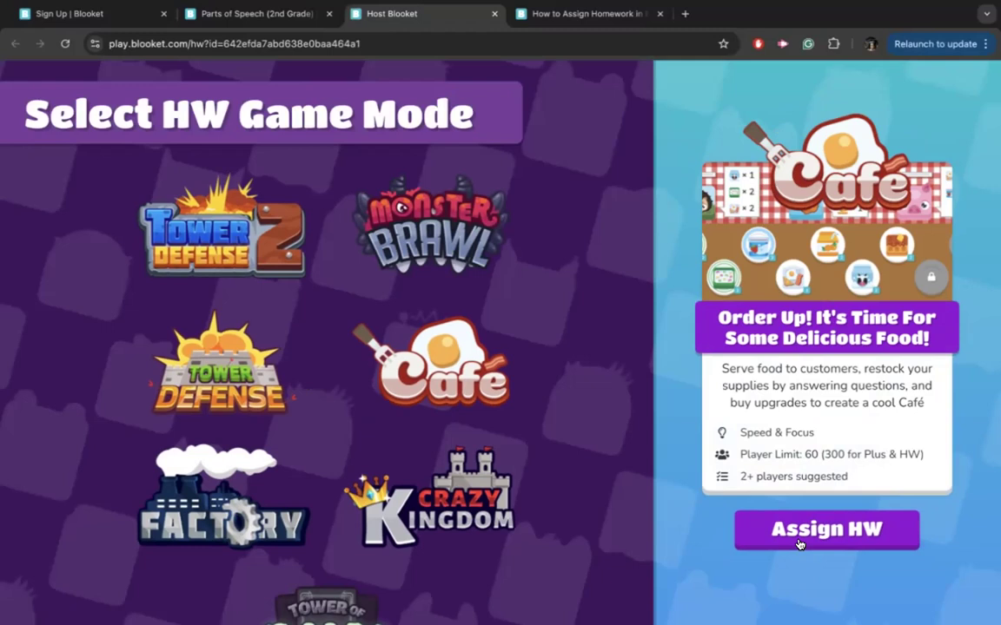
{"action": "left_click", "coordinate": [799, 540]}
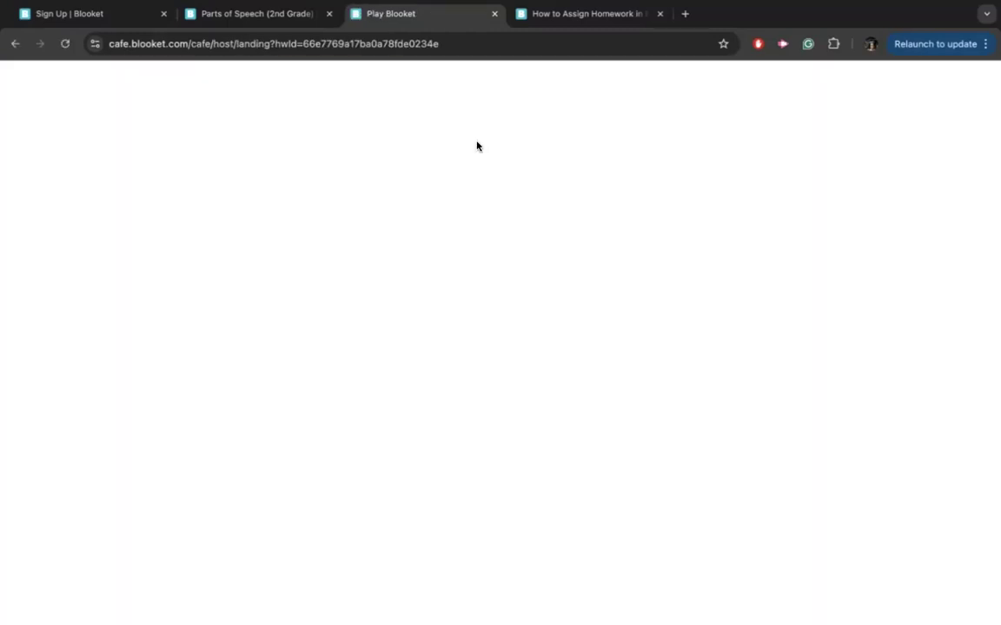
{"action": "scroll", "coordinate": [476, 146], "scroll_direction": "down", "scroll_amount": 1}
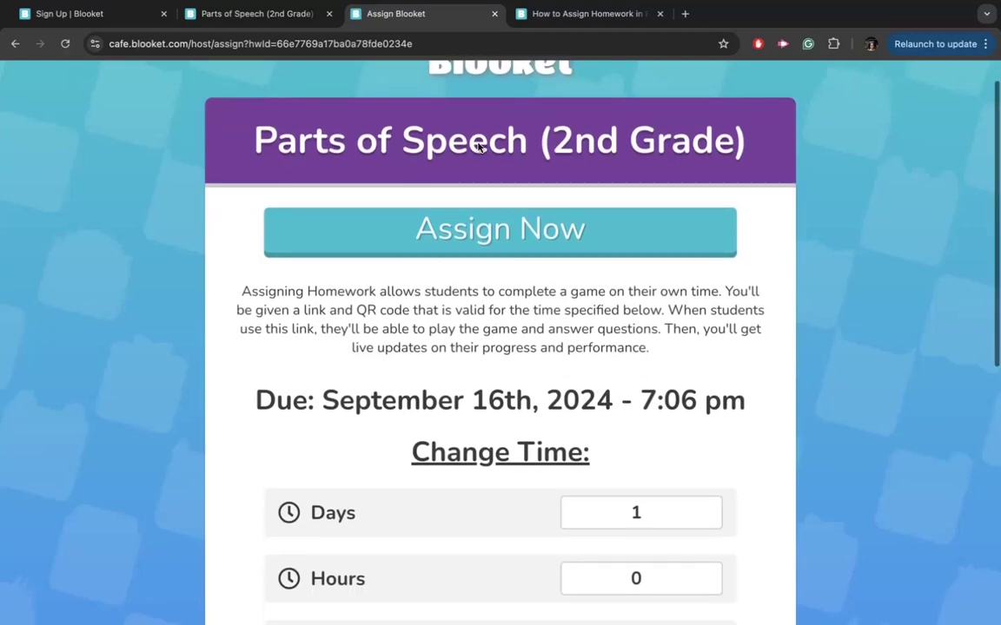
{"action": "scroll", "coordinate": [477, 146], "scroll_direction": "down", "scroll_amount": 1}
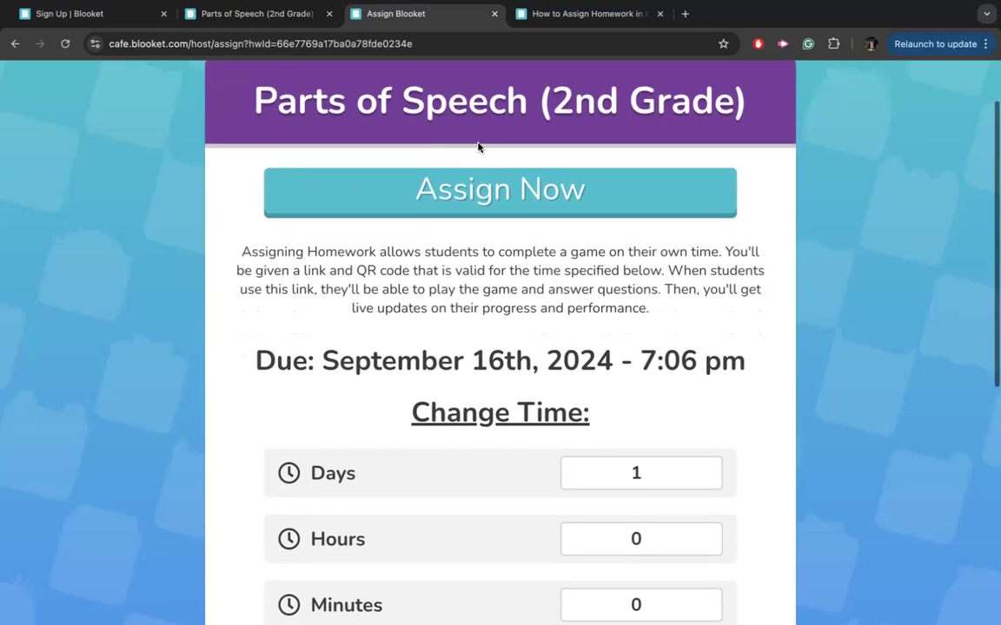
{"action": "scroll", "coordinate": [477, 146], "scroll_direction": "down", "scroll_amount": 10}
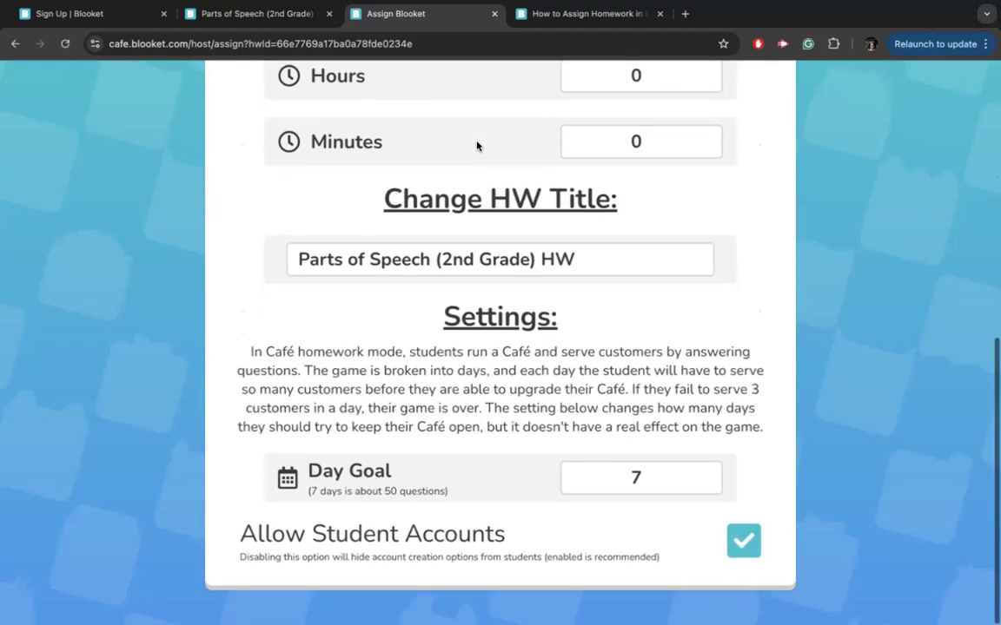
{"action": "scroll", "coordinate": [477, 146], "scroll_direction": "up", "scroll_amount": 12}
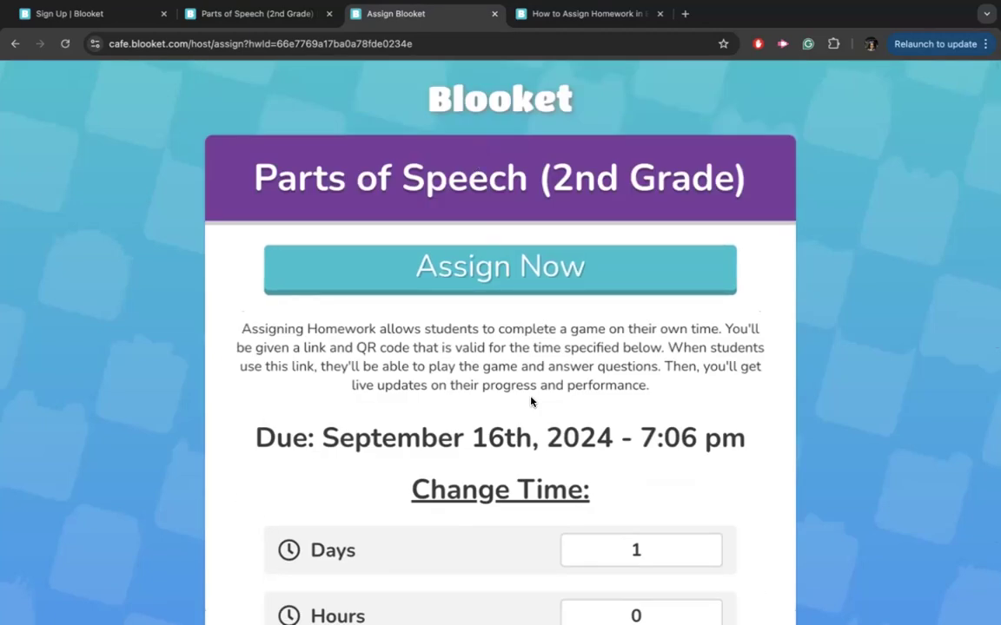
{"action": "scroll", "coordinate": [532, 401], "scroll_direction": "down", "scroll_amount": 5}
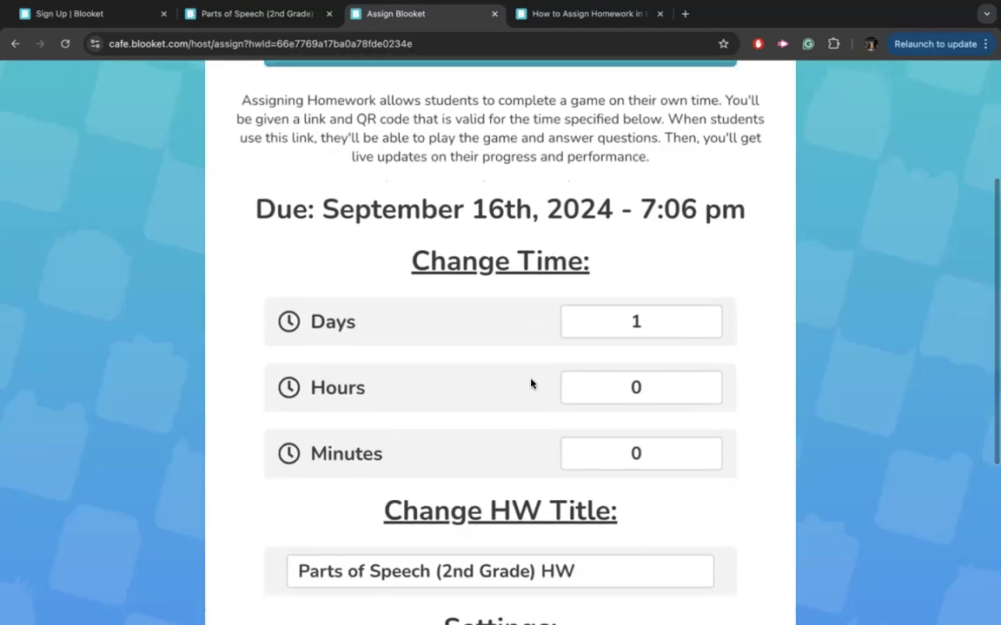
{"action": "scroll", "coordinate": [542, 431], "scroll_direction": "down", "scroll_amount": 5}
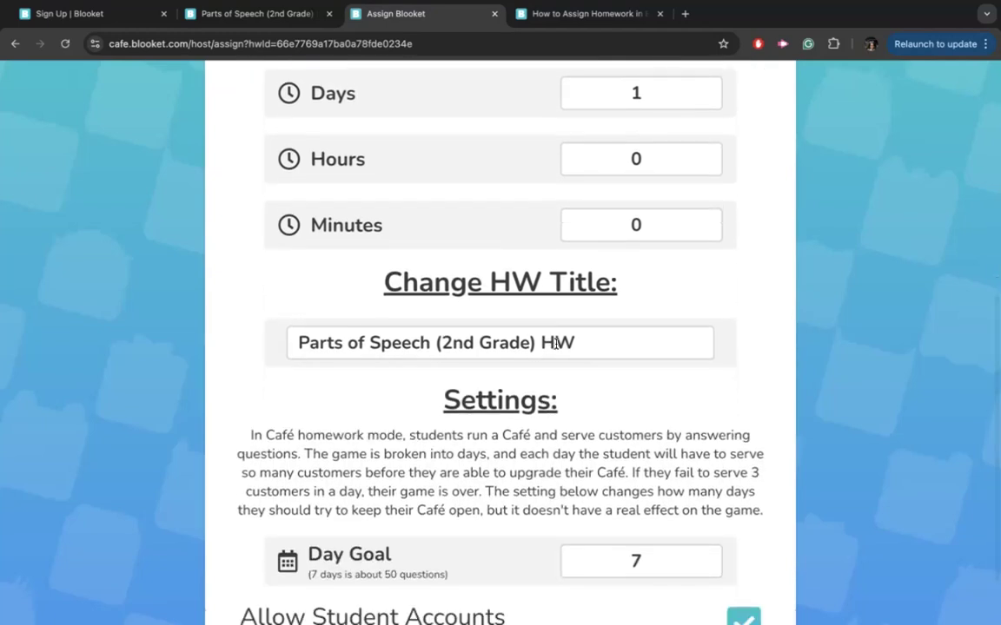
{"action": "scroll", "coordinate": [556, 343], "scroll_direction": "down", "scroll_amount": 2}
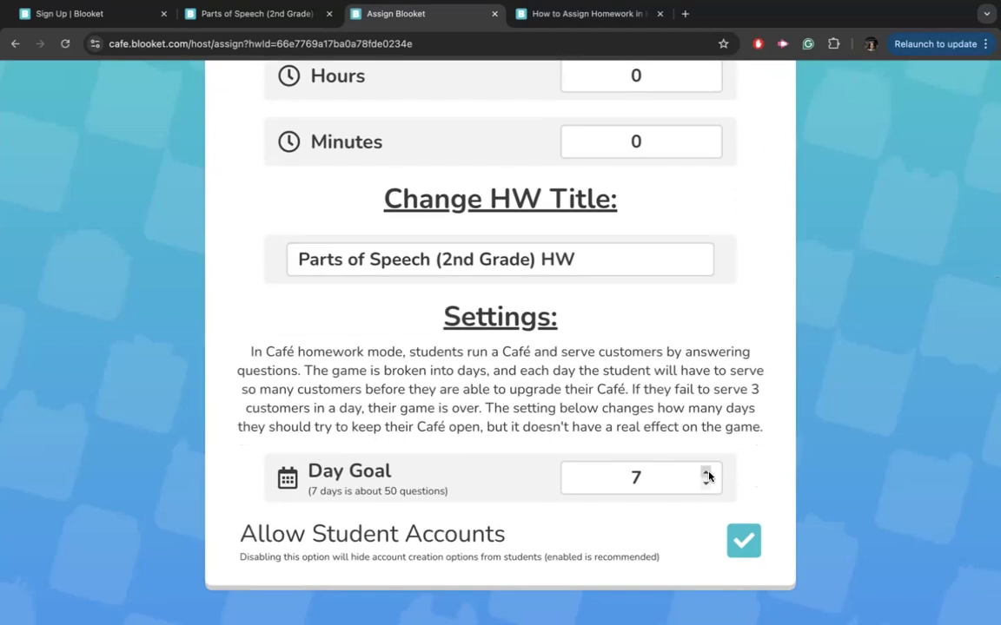
{"action": "scroll", "coordinate": [708, 476], "scroll_direction": "up", "scroll_amount": 3}
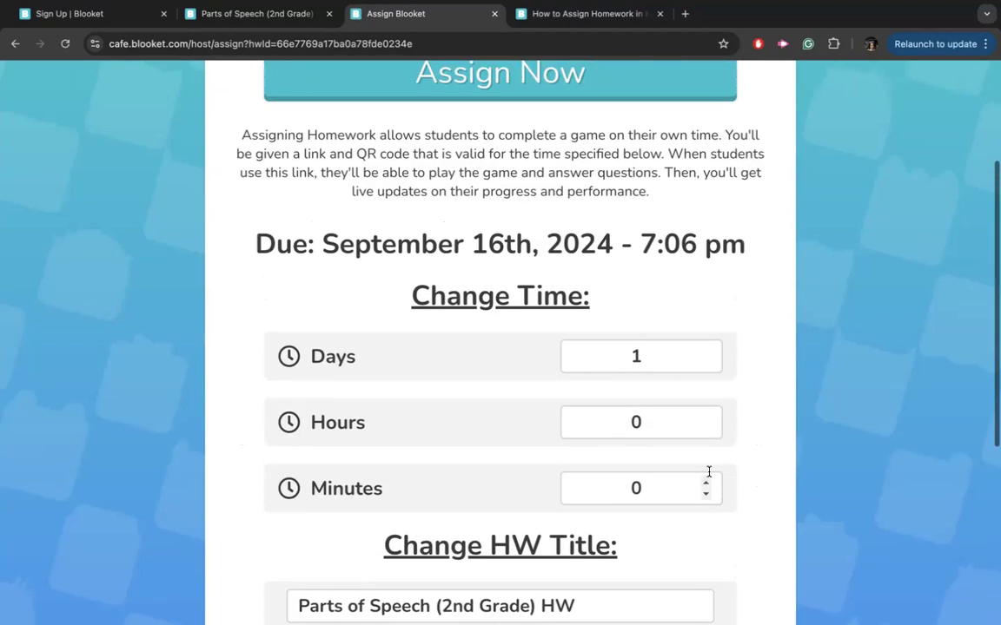
{"action": "scroll", "coordinate": [709, 474], "scroll_direction": "down", "scroll_amount": 4}
{"action": "scroll", "coordinate": [709, 470], "scroll_direction": "down", "scroll_amount": 2}
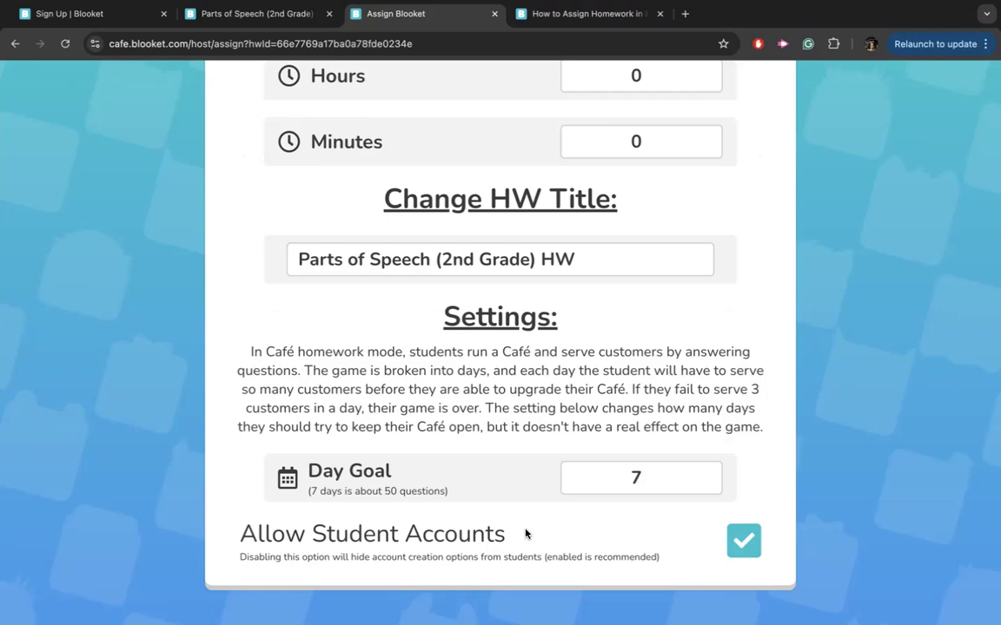
{"action": "scroll", "coordinate": [524, 534], "scroll_direction": "up", "scroll_amount": 1}
{"action": "scroll", "coordinate": [524, 534], "scroll_direction": "up", "scroll_amount": 6}
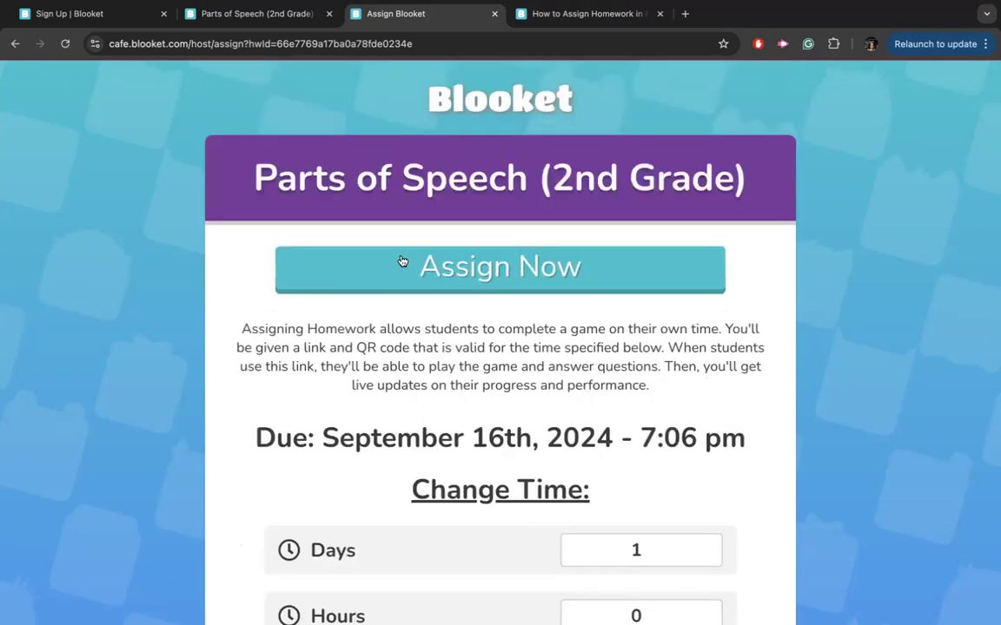
Assign the Café homework and review its join link, QR code and Players/Correct/Incorrect stats.
{"action": "left_click", "coordinate": [402, 263]}
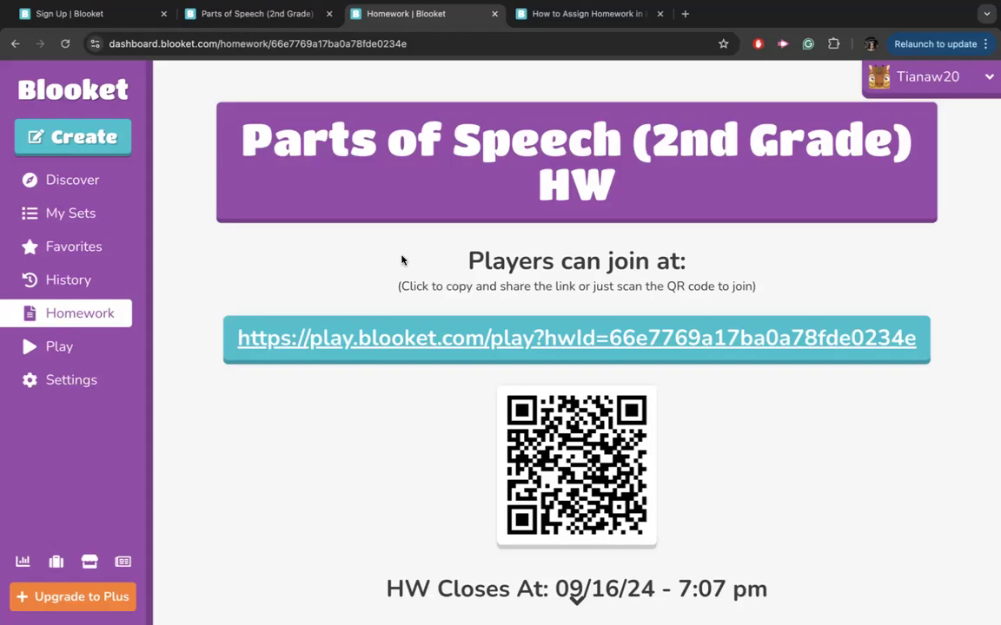
{"action": "scroll", "coordinate": [685, 426], "scroll_direction": "down", "scroll_amount": 1}
{"action": "scroll", "coordinate": [685, 425], "scroll_direction": "down", "scroll_amount": 1}
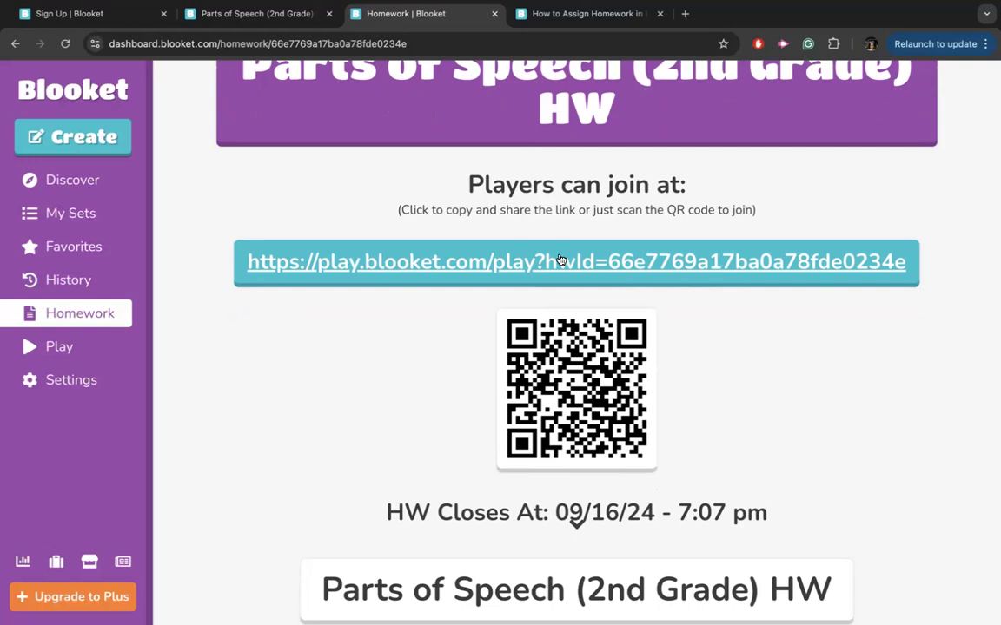
{"action": "scroll", "coordinate": [560, 261], "scroll_direction": "down", "scroll_amount": 2}
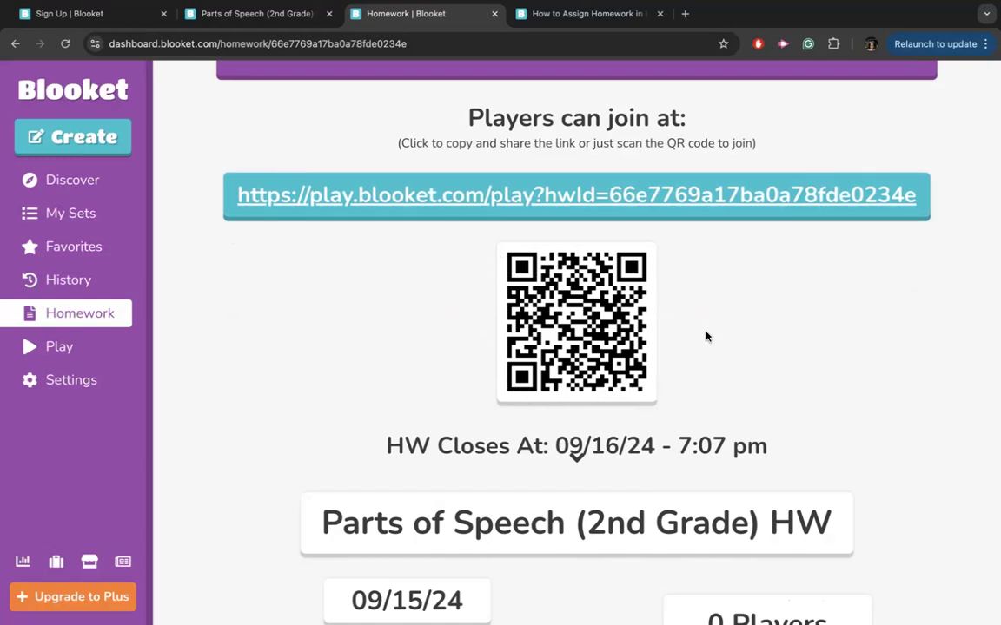
{"action": "scroll", "coordinate": [706, 336], "scroll_direction": "down", "scroll_amount": 5}
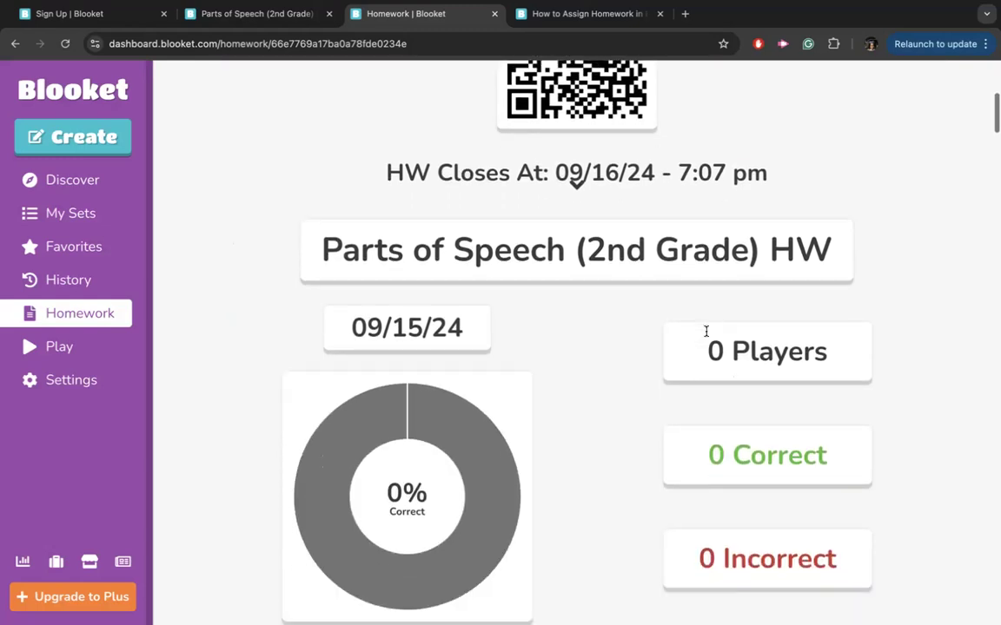
{"action": "scroll", "coordinate": [706, 333], "scroll_direction": "down", "scroll_amount": 2}
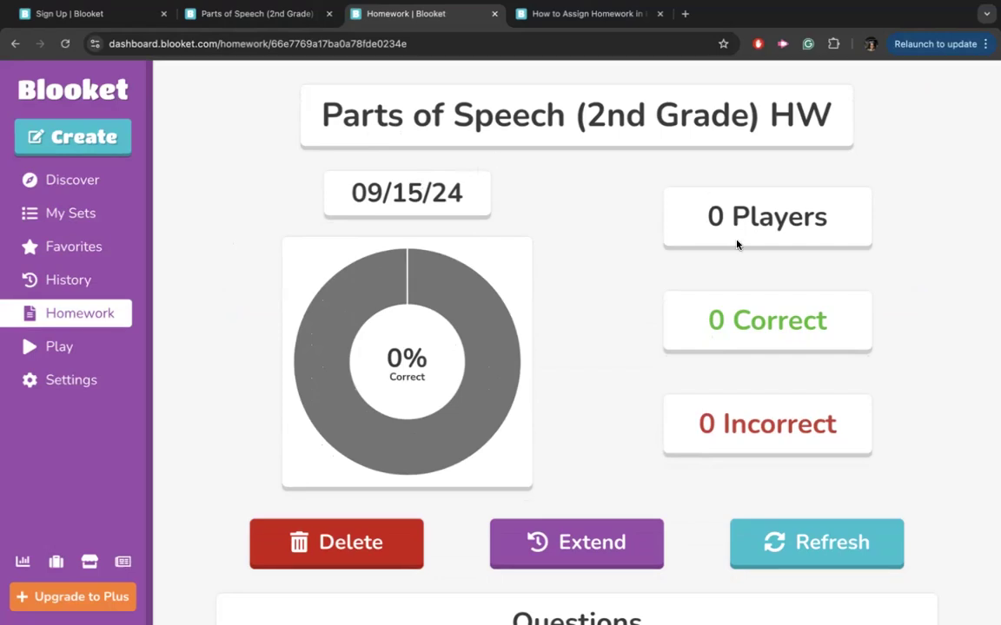
{"action": "scroll", "coordinate": [737, 244], "scroll_direction": "down", "scroll_amount": 1}
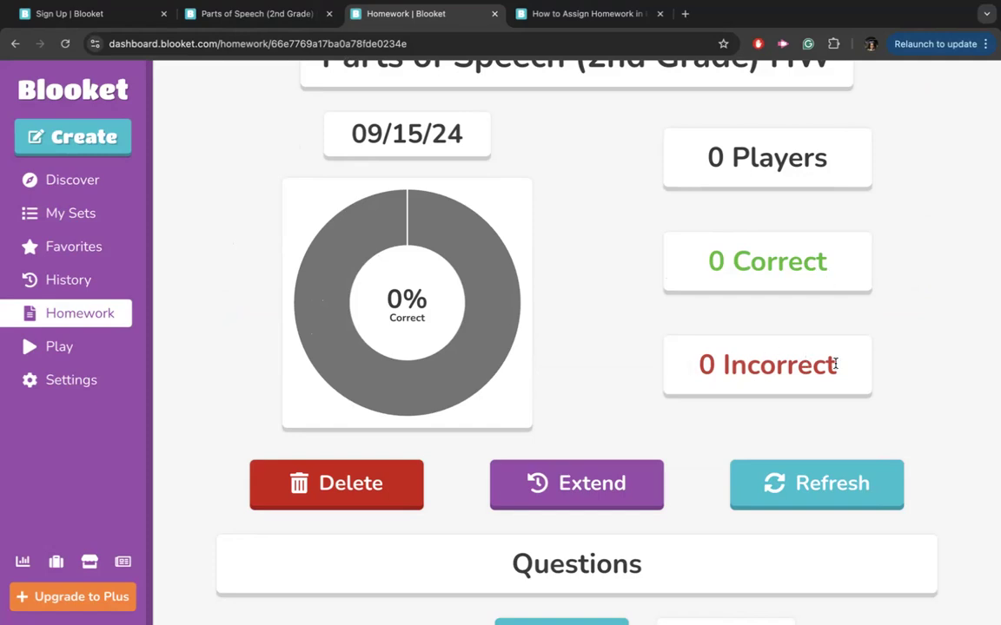
{"action": "scroll", "coordinate": [835, 363], "scroll_direction": "down", "scroll_amount": 1}
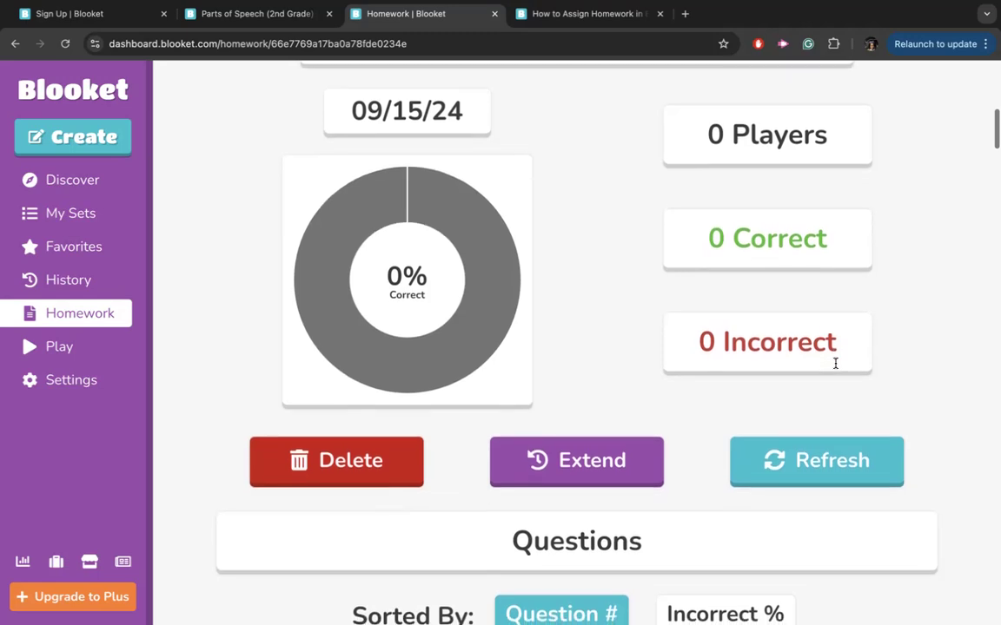
{"action": "scroll", "coordinate": [835, 363], "scroll_direction": "down", "scroll_amount": 1}
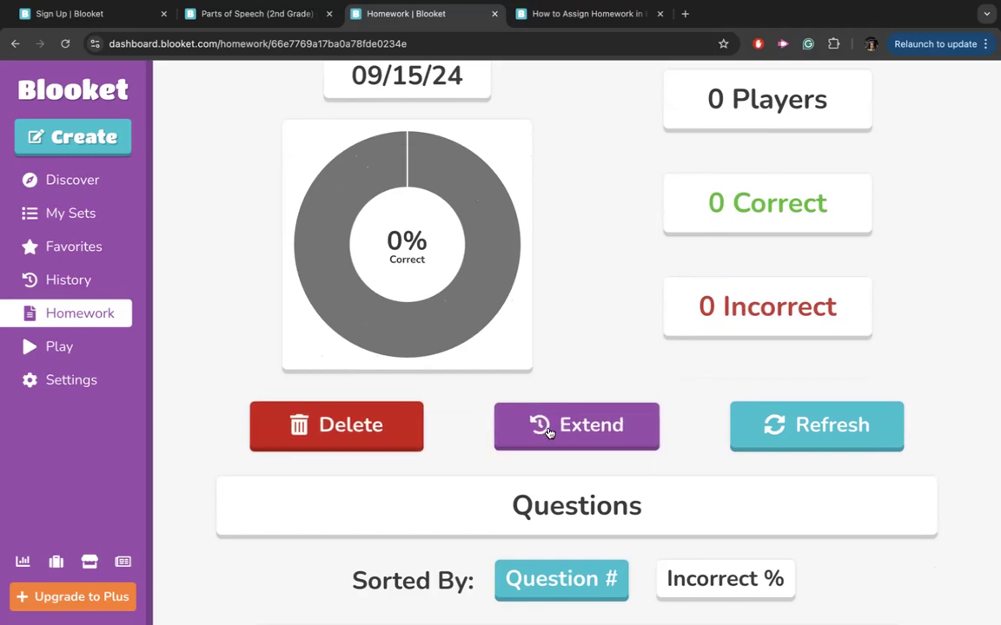
{"action": "scroll", "coordinate": [547, 432], "scroll_direction": "up", "scroll_amount": 2}
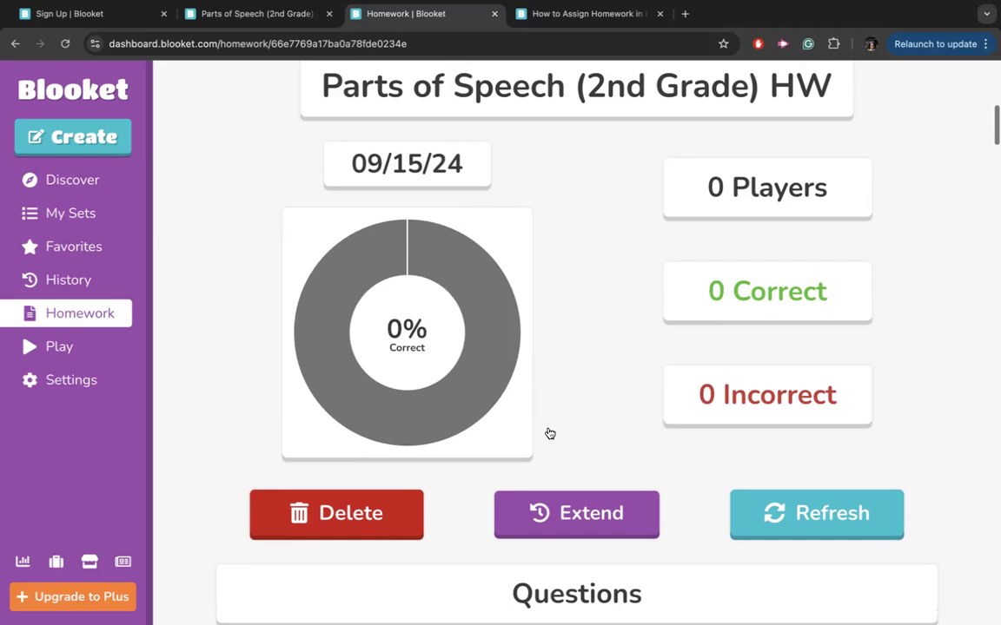
{"action": "scroll", "coordinate": [549, 433], "scroll_direction": "down", "scroll_amount": 2}
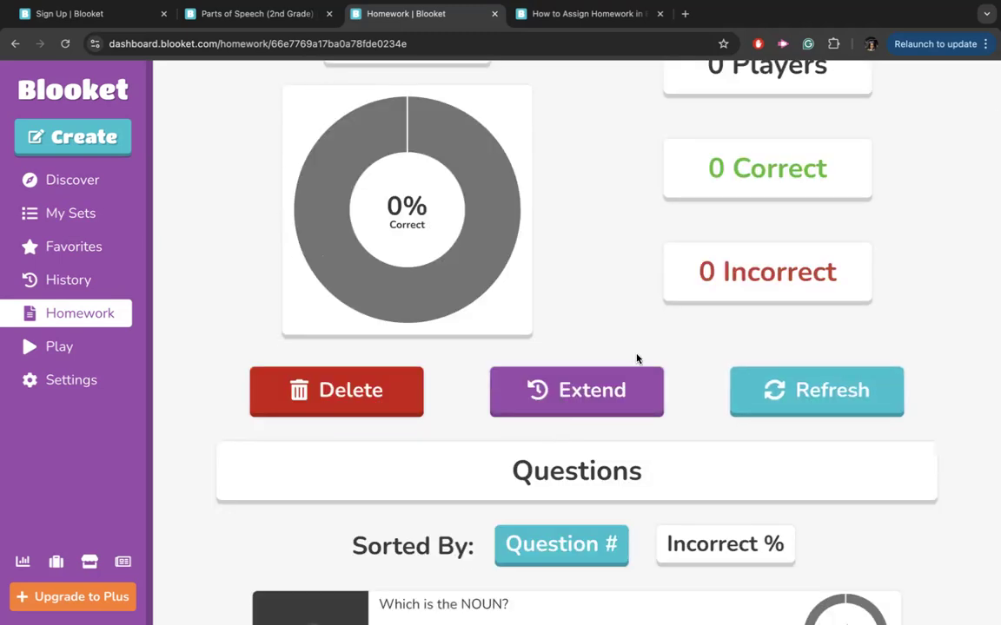
{"action": "scroll", "coordinate": [636, 357], "scroll_direction": "down", "scroll_amount": 2}
{"action": "scroll", "coordinate": [637, 357], "scroll_direction": "down", "scroll_amount": 4}
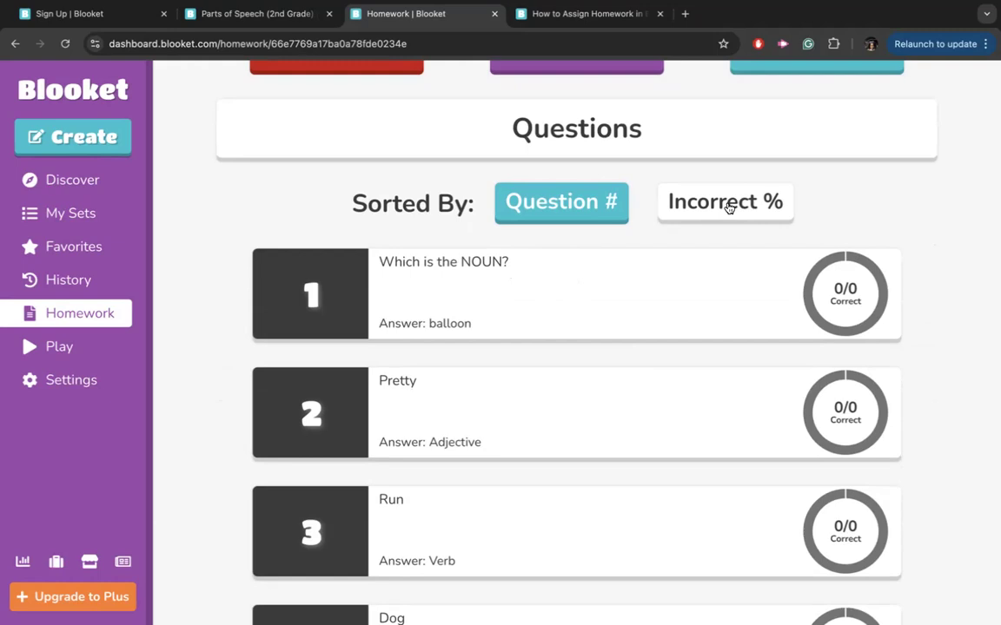
{"action": "scroll", "coordinate": [728, 208], "scroll_direction": "up", "scroll_amount": 1}
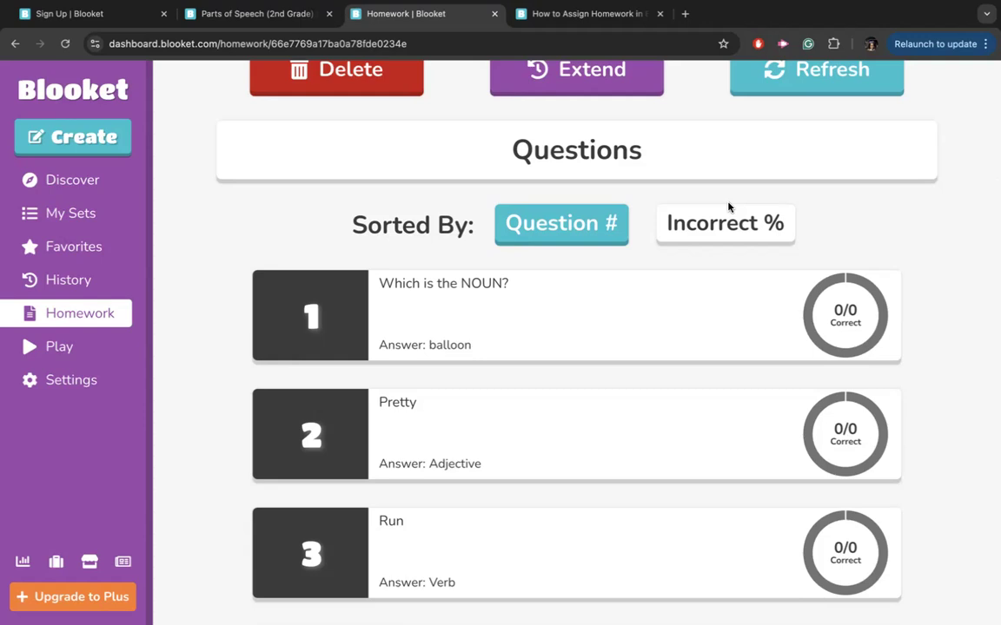
{"action": "scroll", "coordinate": [728, 207], "scroll_direction": "down", "scroll_amount": 3}
{"action": "scroll", "coordinate": [728, 208], "scroll_direction": "up", "scroll_amount": 1}
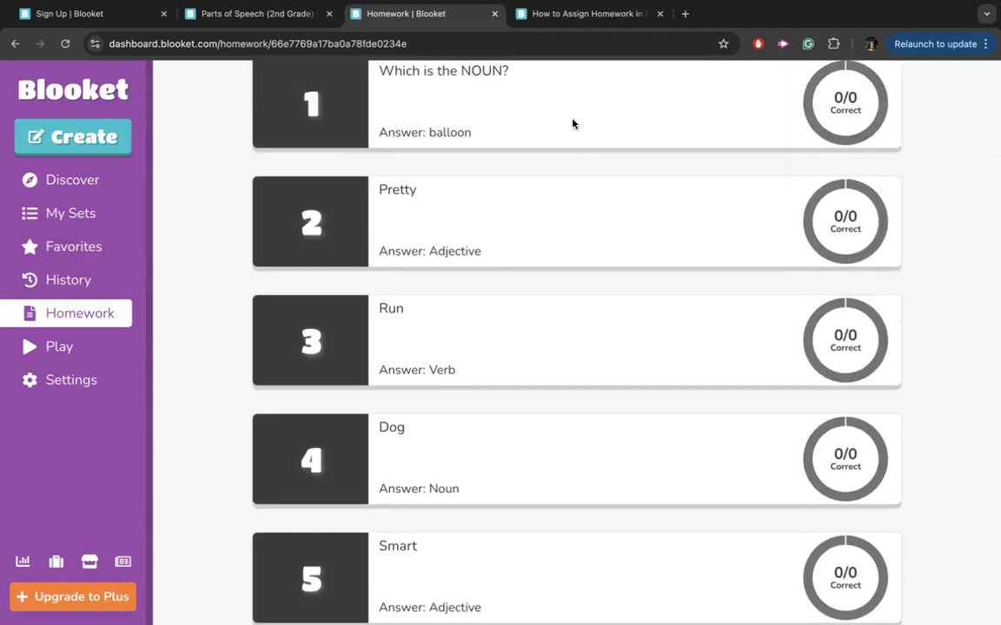
{"action": "scroll", "coordinate": [816, 139], "scroll_direction": "up", "scroll_amount": 3}
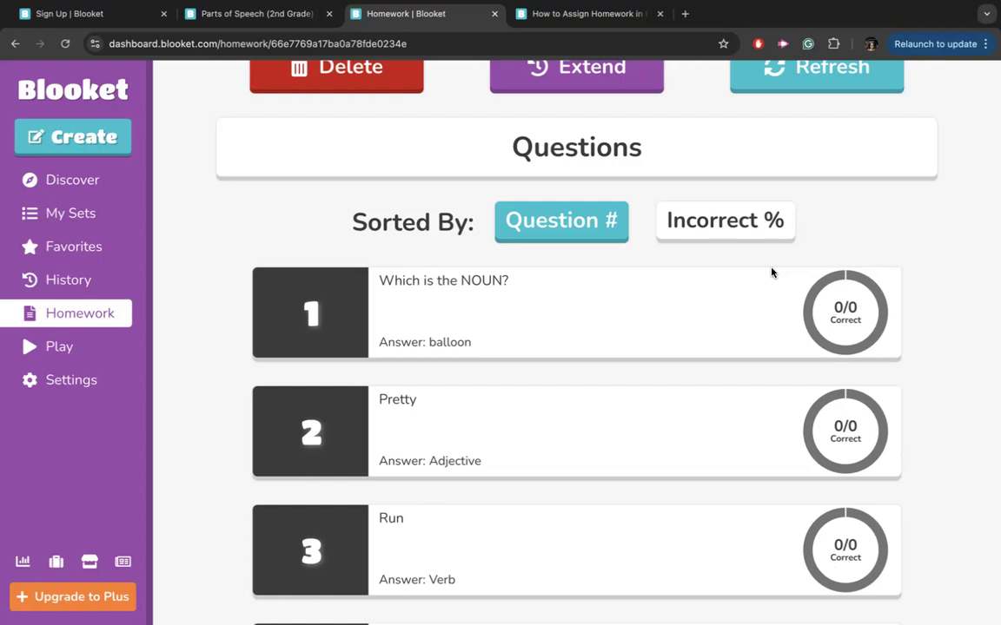
{"action": "scroll", "coordinate": [772, 272], "scroll_direction": "up", "scroll_amount": 10}
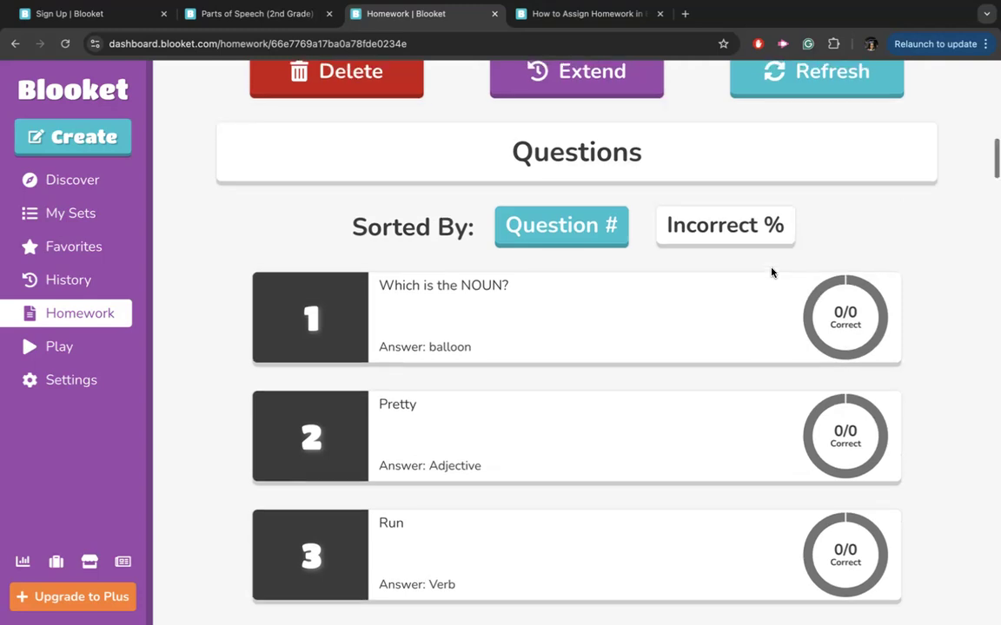
{"action": "scroll", "coordinate": [771, 273], "scroll_direction": "up", "scroll_amount": 1}
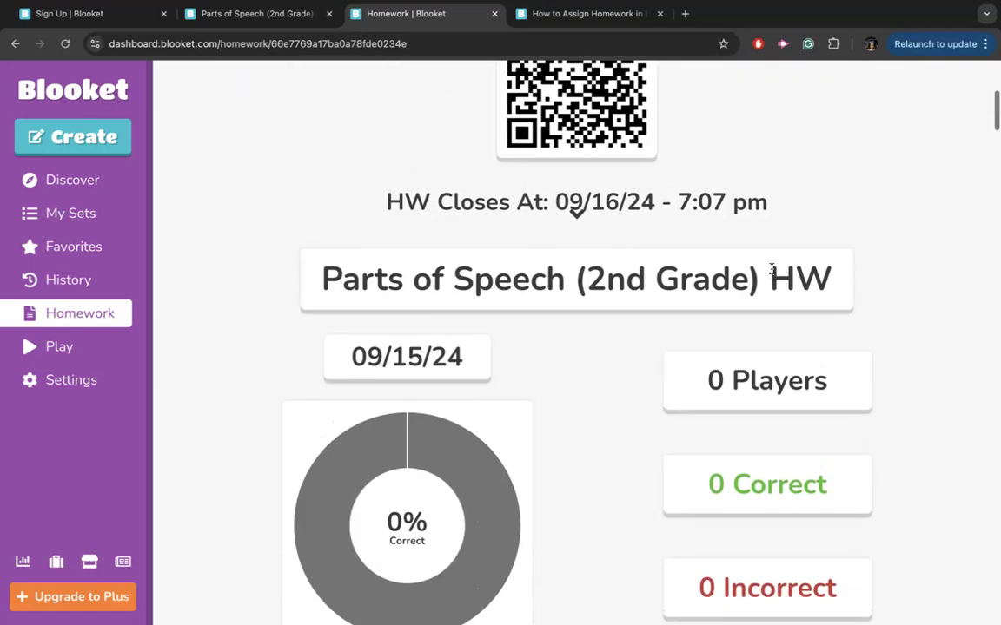
{"action": "scroll", "coordinate": [771, 276], "scroll_direction": "up", "scroll_amount": 2}
{"action": "scroll", "coordinate": [769, 267], "scroll_direction": "up", "scroll_amount": 4}
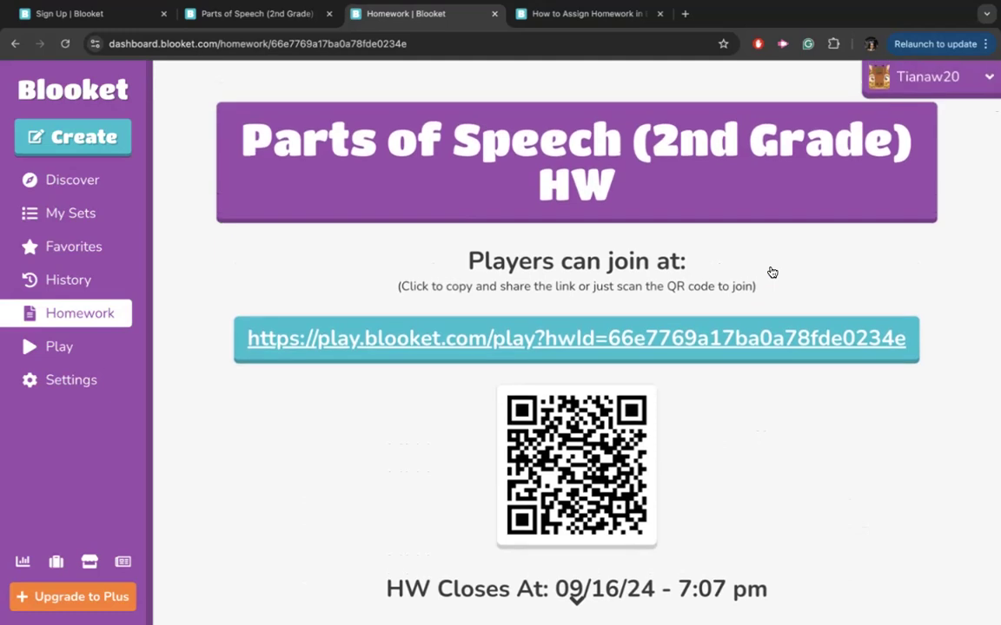
{"action": "scroll", "coordinate": [772, 273], "scroll_direction": "down", "scroll_amount": 1}
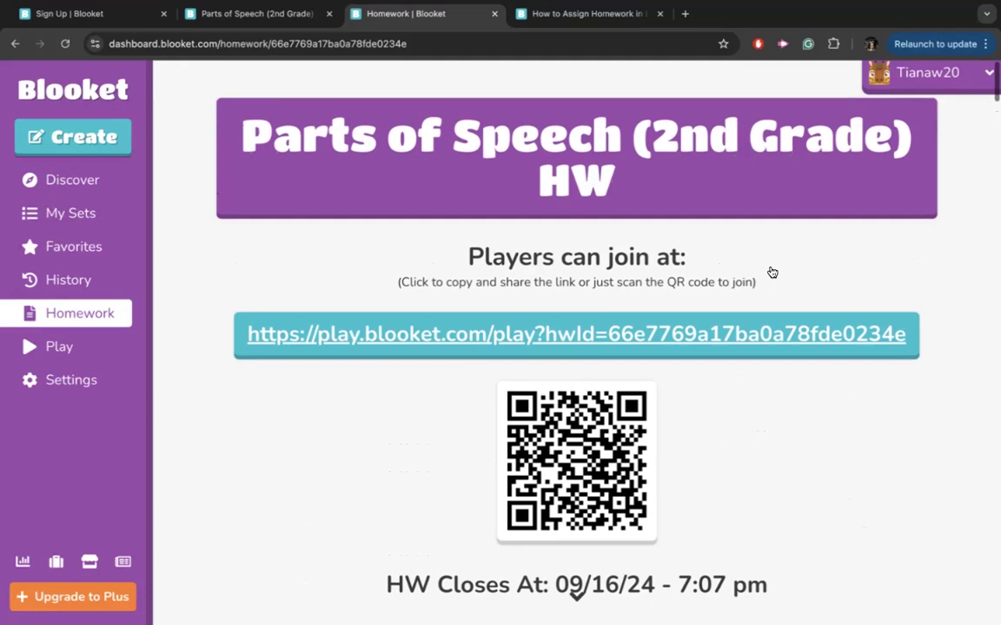
{"action": "scroll", "coordinate": [772, 273], "scroll_direction": "down", "scroll_amount": 1}
{"action": "scroll", "coordinate": [772, 272], "scroll_direction": "down", "scroll_amount": 2}
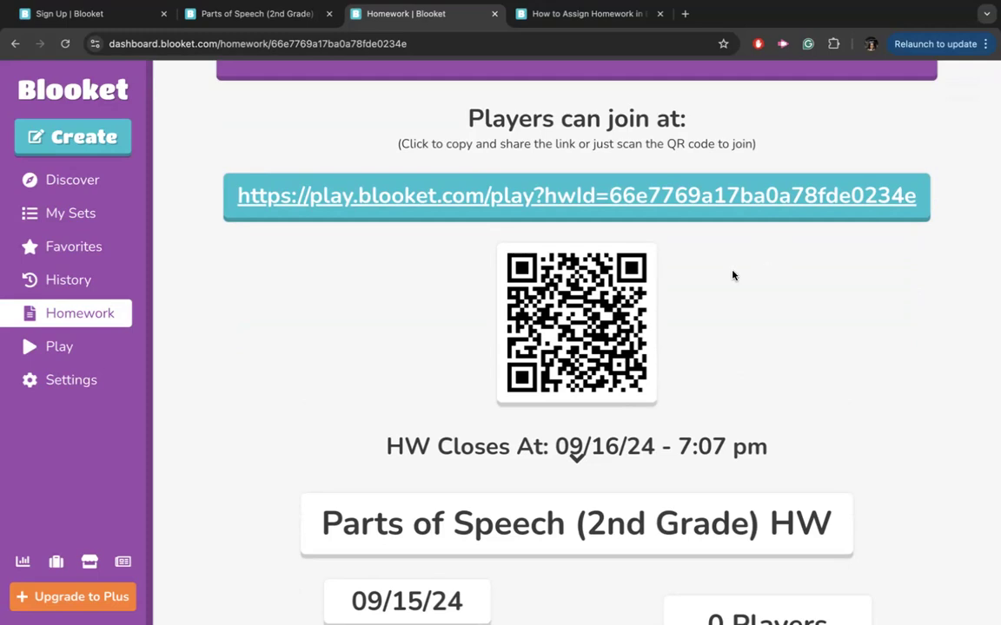
{"action": "left_click", "coordinate": [490, 200]}
{"action": "scroll", "coordinate": [463, 368], "scroll_direction": "down", "scroll_amount": 4}
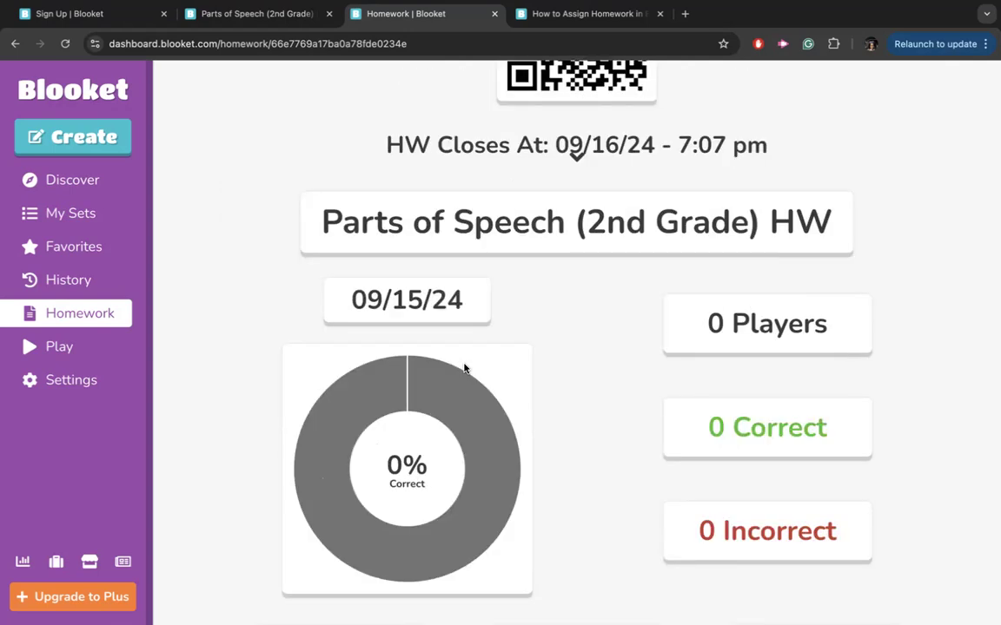
{"action": "scroll", "coordinate": [464, 368], "scroll_direction": "up", "scroll_amount": 4}
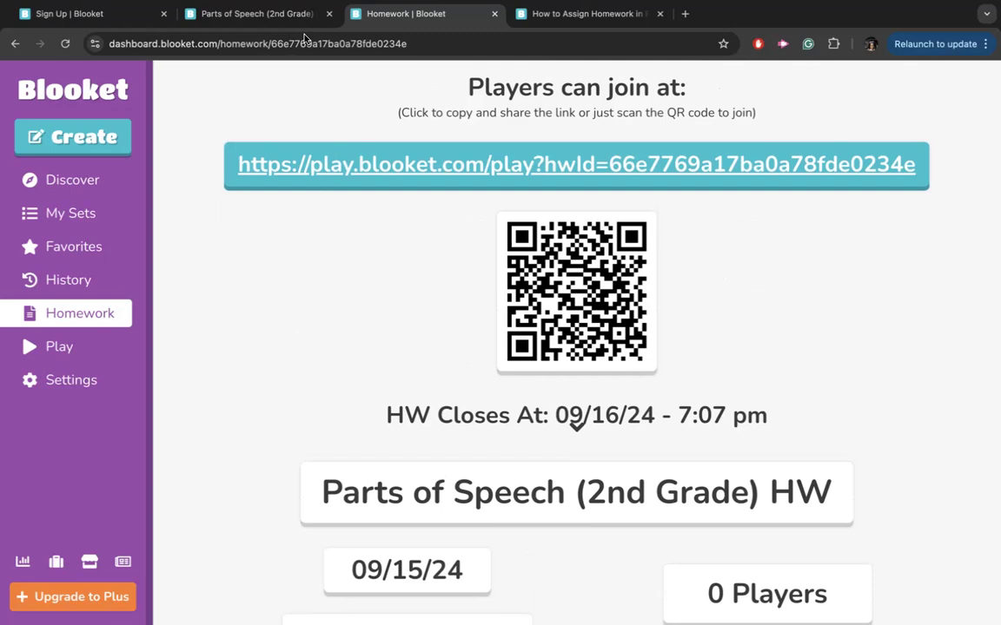
Close the homework tab, favorite the Parts of Speech (2nd Grade) set, and try duplicating it.
{"action": "left_click", "coordinate": [494, 17]}
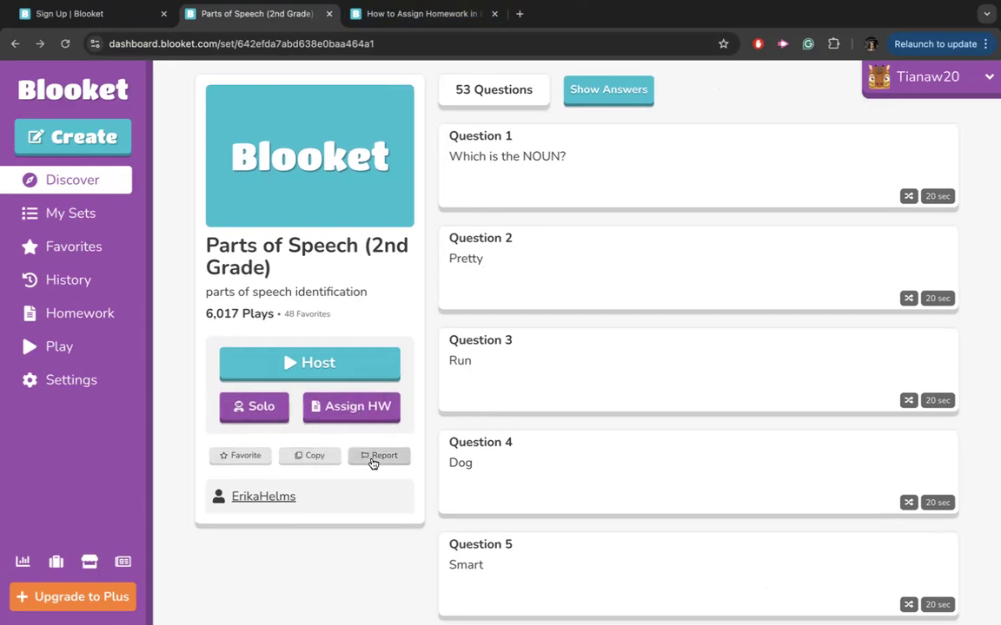
{"action": "left_click", "coordinate": [238, 463]}
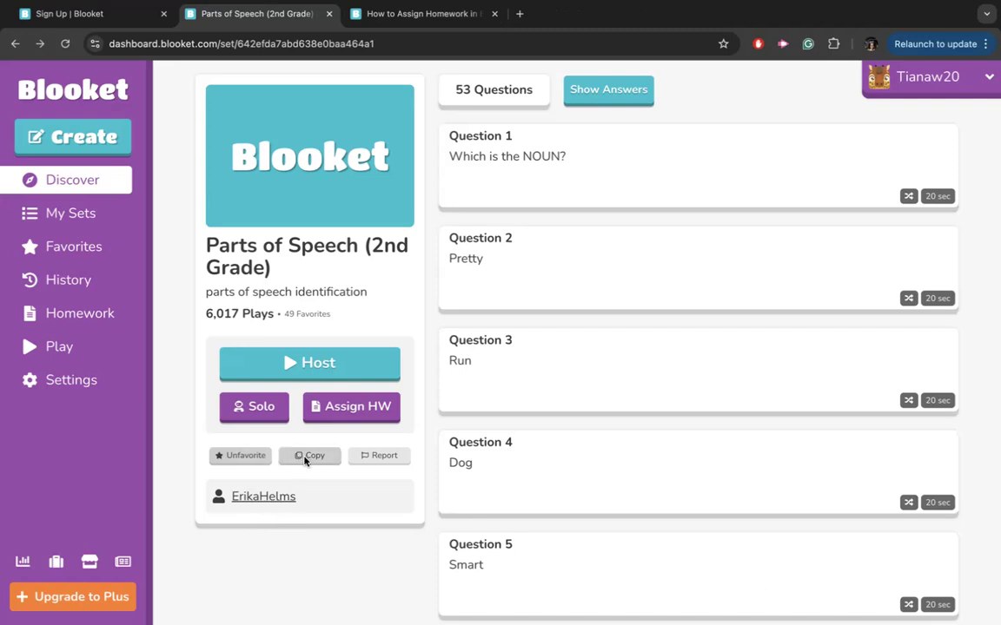
{"action": "left_click", "coordinate": [304, 458]}
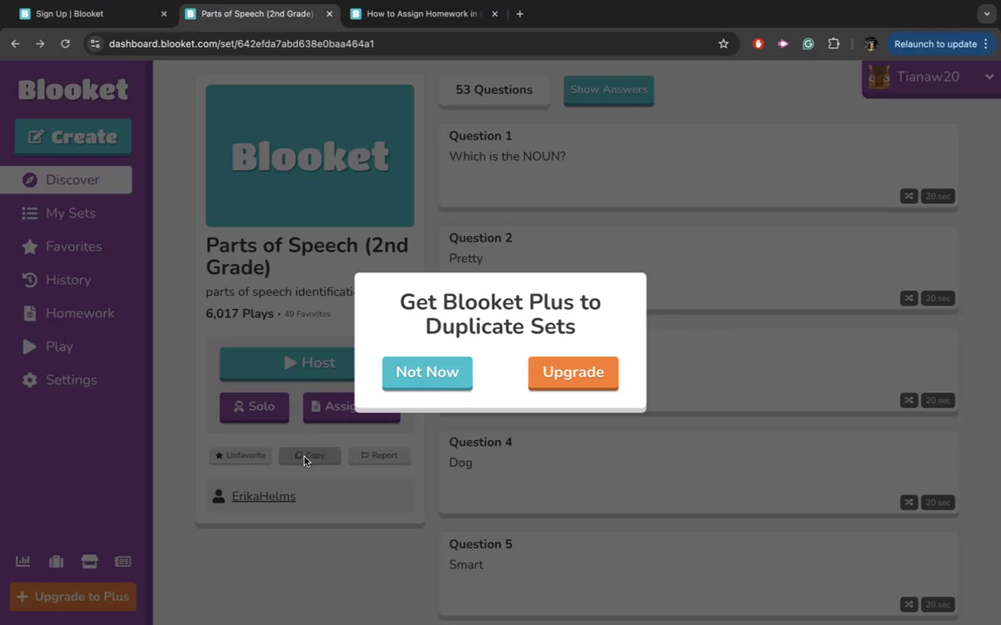
Decline the Blooket Plus upgrade offer with Not Now.
{"action": "left_click", "coordinate": [426, 375]}
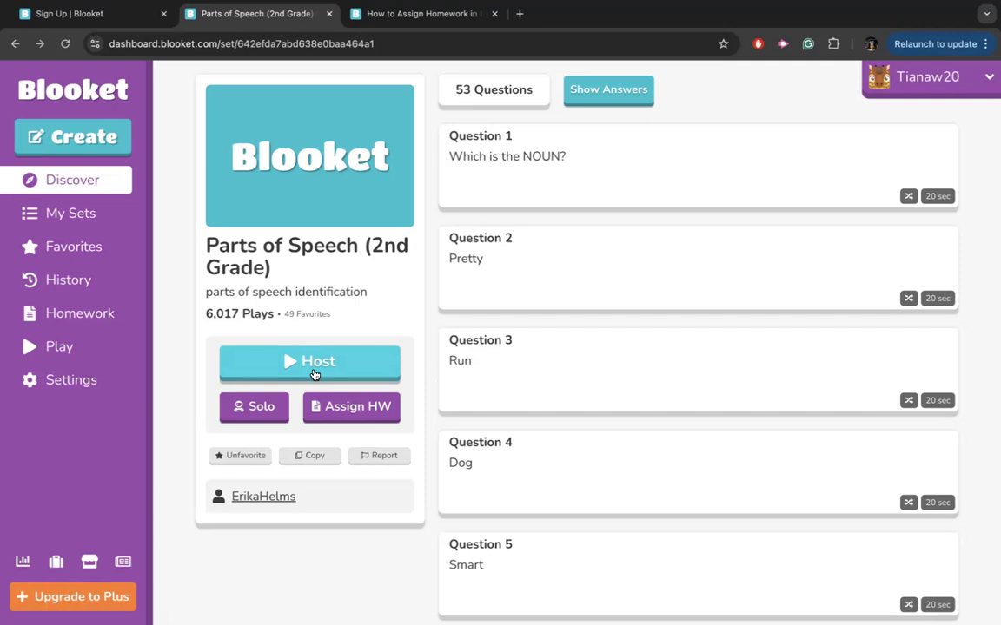
Start hosting the set live and browse the available live game modes.
{"action": "left_click", "coordinate": [314, 373]}
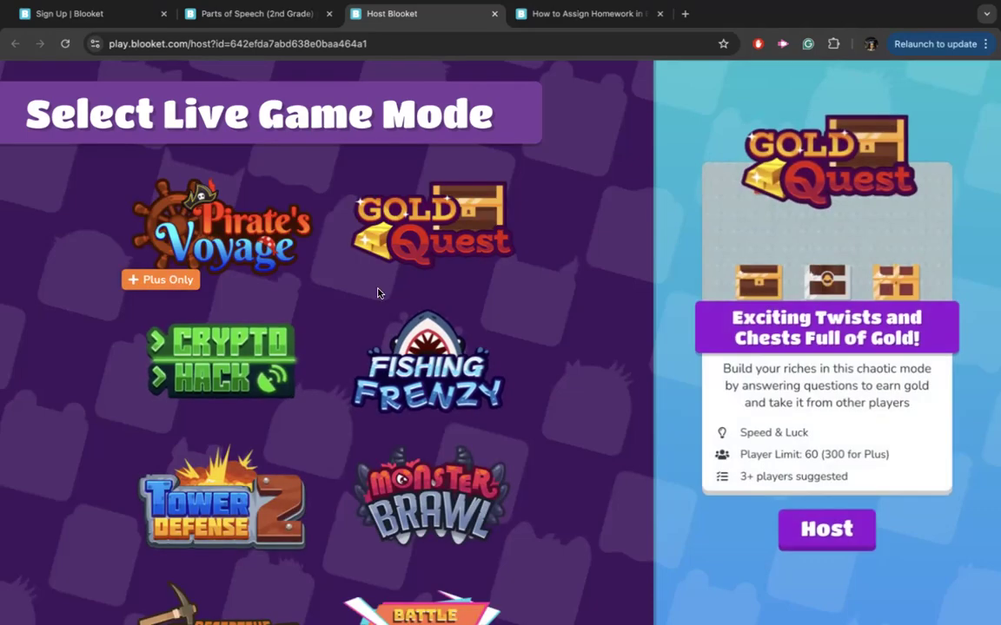
{"action": "scroll", "coordinate": [379, 291], "scroll_direction": "down", "scroll_amount": 5}
{"action": "scroll", "coordinate": [378, 293], "scroll_direction": "down", "scroll_amount": 3}
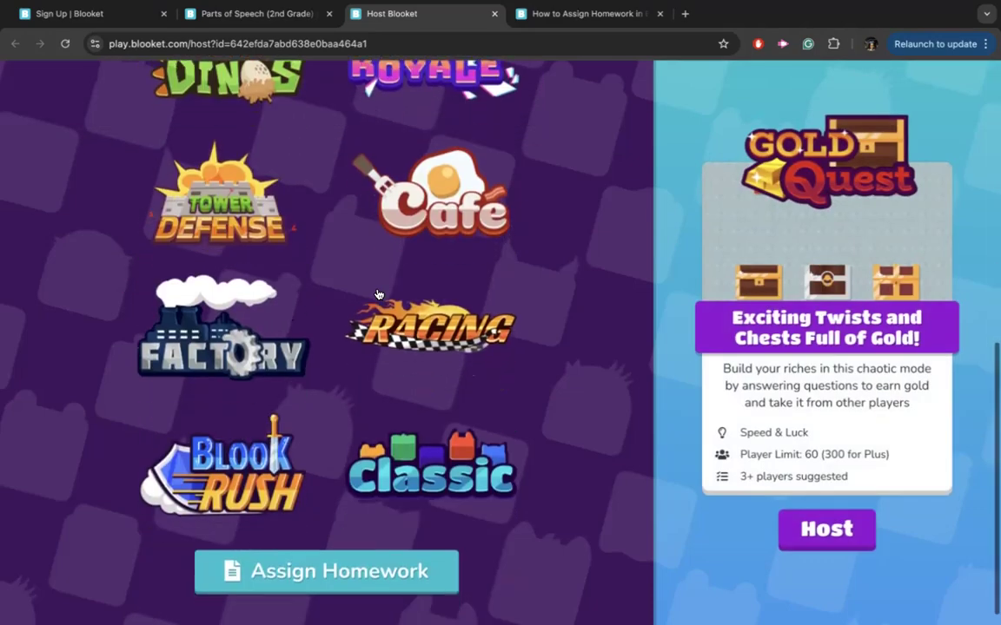
{"action": "scroll", "coordinate": [378, 294], "scroll_direction": "up", "scroll_amount": 10}
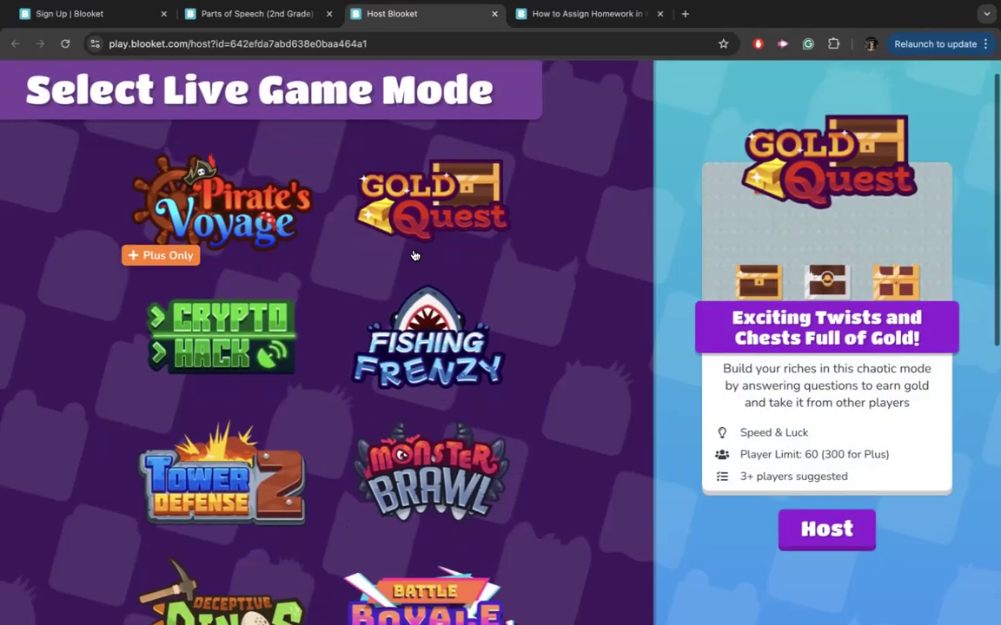
{"action": "scroll", "coordinate": [415, 256], "scroll_direction": "down", "scroll_amount": 2}
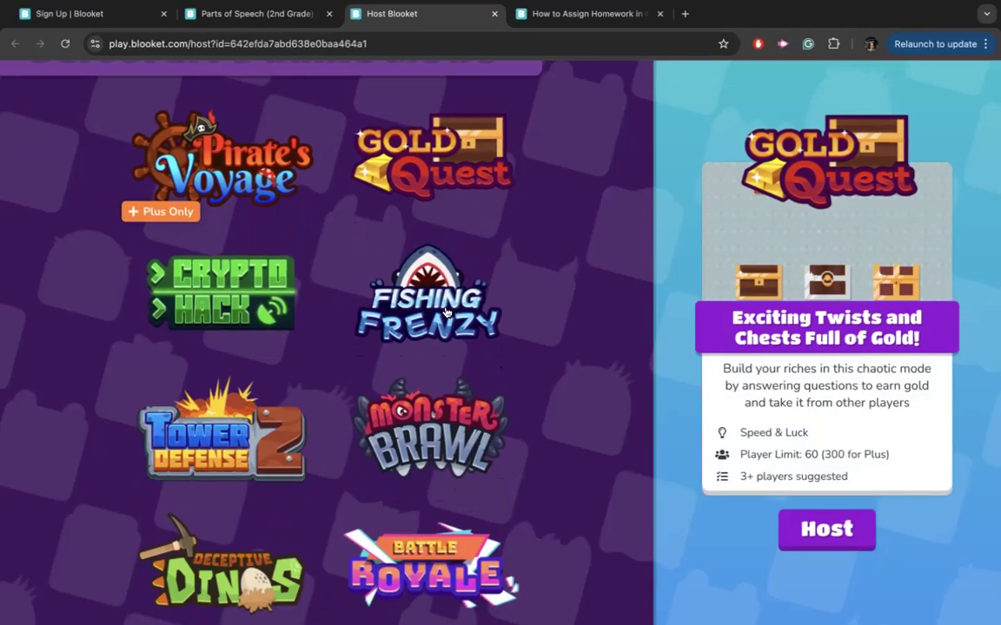
{"action": "scroll", "coordinate": [445, 312], "scroll_direction": "down", "scroll_amount": 2}
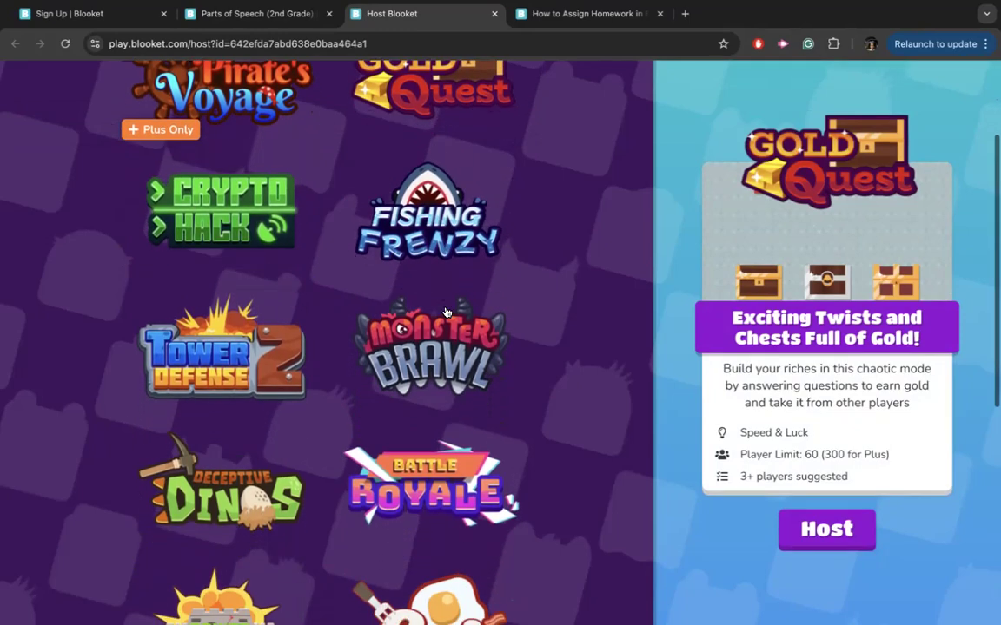
{"action": "scroll", "coordinate": [446, 313], "scroll_direction": "down", "scroll_amount": 2}
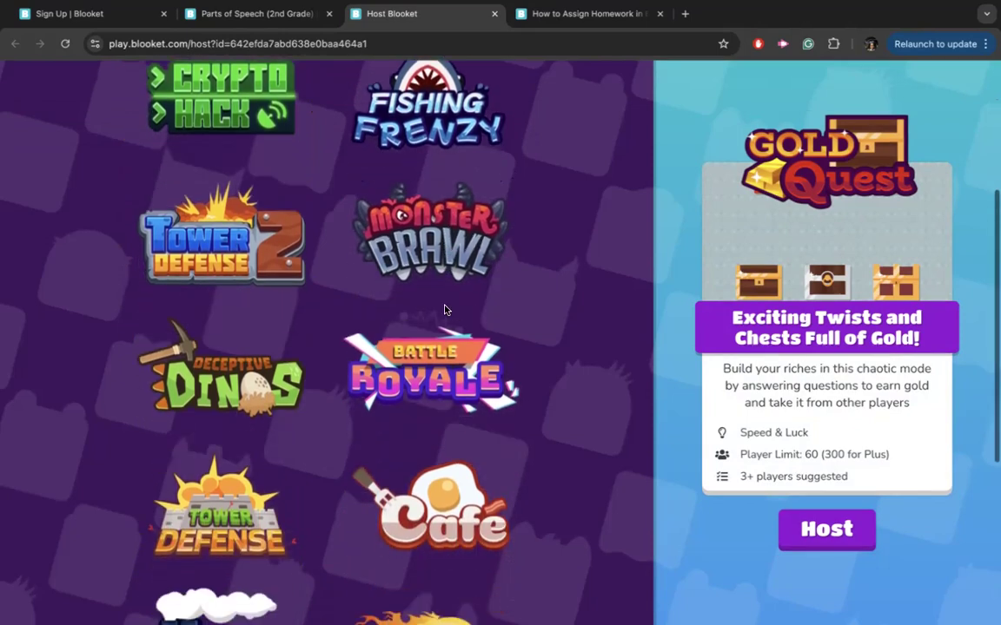
{"action": "scroll", "coordinate": [444, 310], "scroll_direction": "down", "scroll_amount": 2}
{"action": "scroll", "coordinate": [459, 449], "scroll_direction": "down", "scroll_amount": 2}
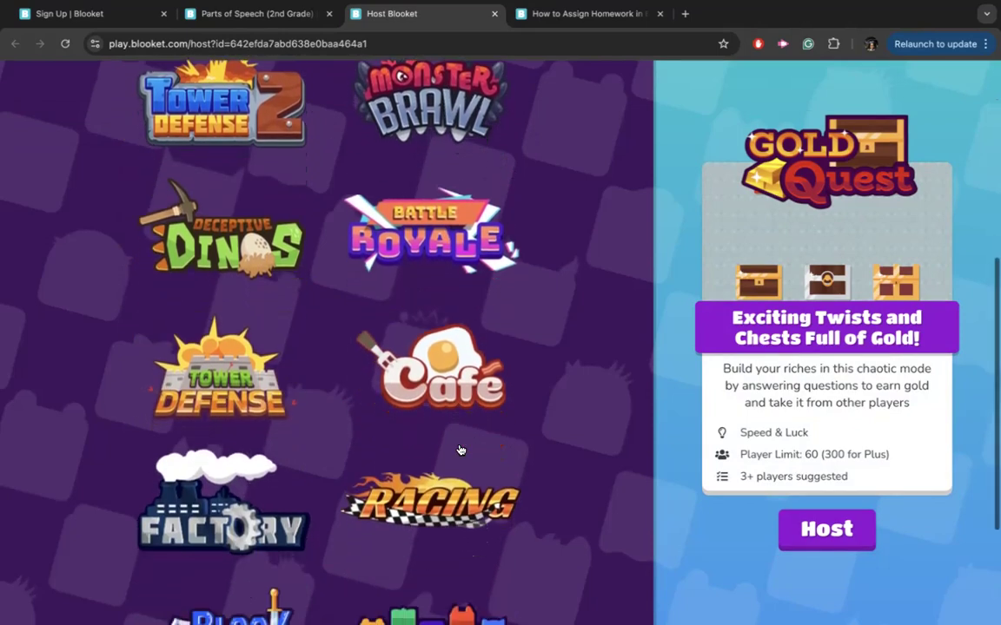
{"action": "scroll", "coordinate": [459, 449], "scroll_direction": "down", "scroll_amount": 3}
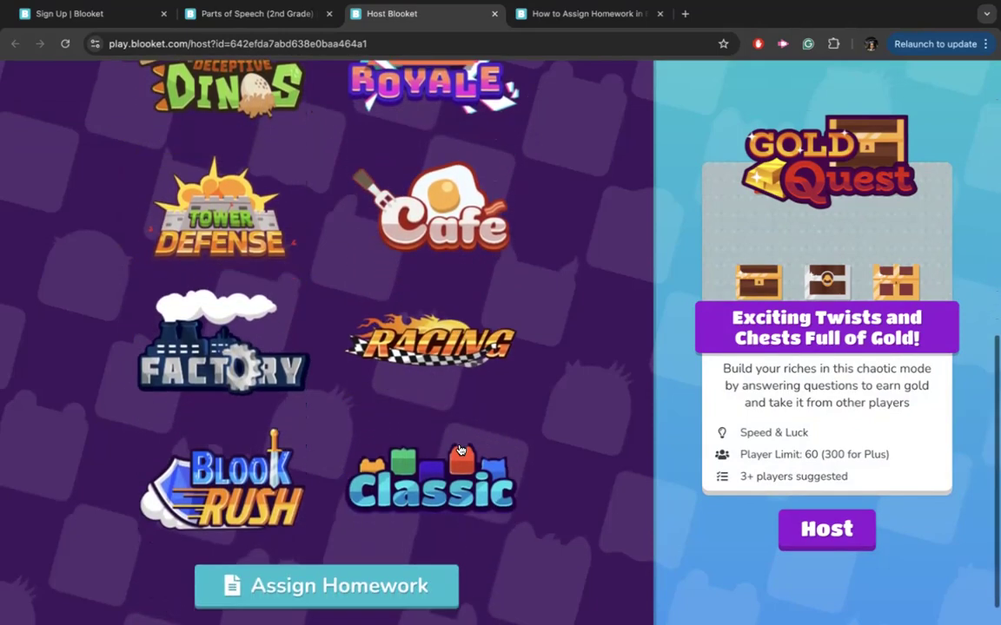
{"action": "scroll", "coordinate": [461, 449], "scroll_direction": "down", "scroll_amount": 1}
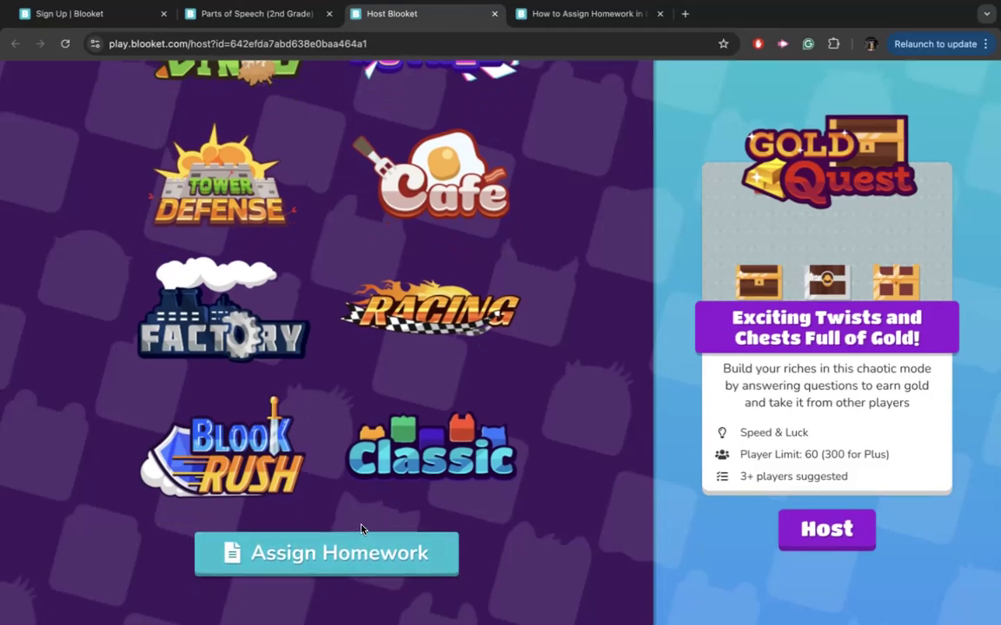
{"action": "scroll", "coordinate": [374, 391], "scroll_direction": "up", "scroll_amount": 5}
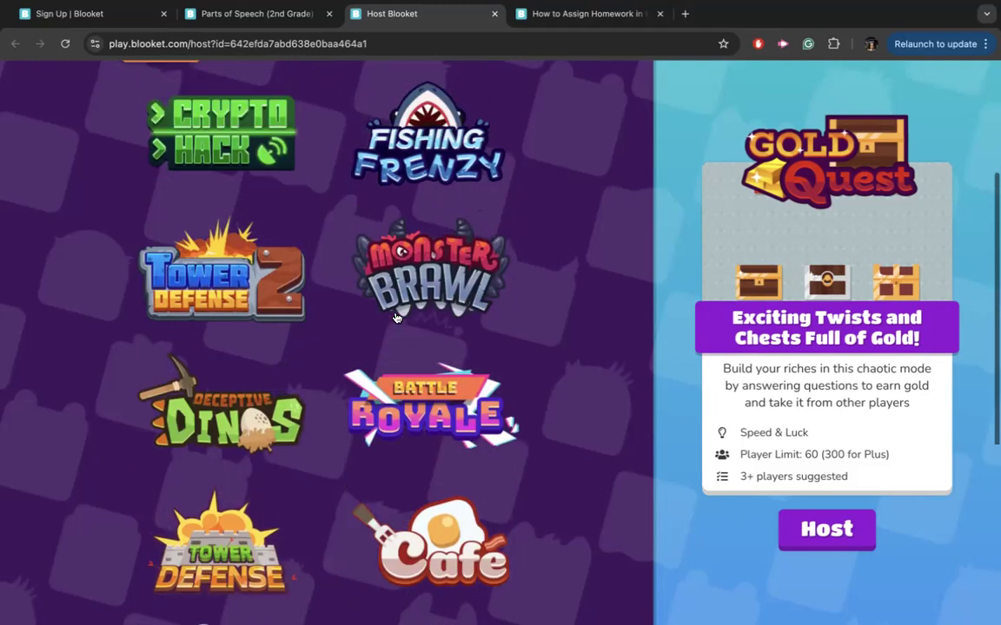
Choose Crypto Hack as the game mode and review its description.
{"action": "left_click", "coordinate": [222, 168]}
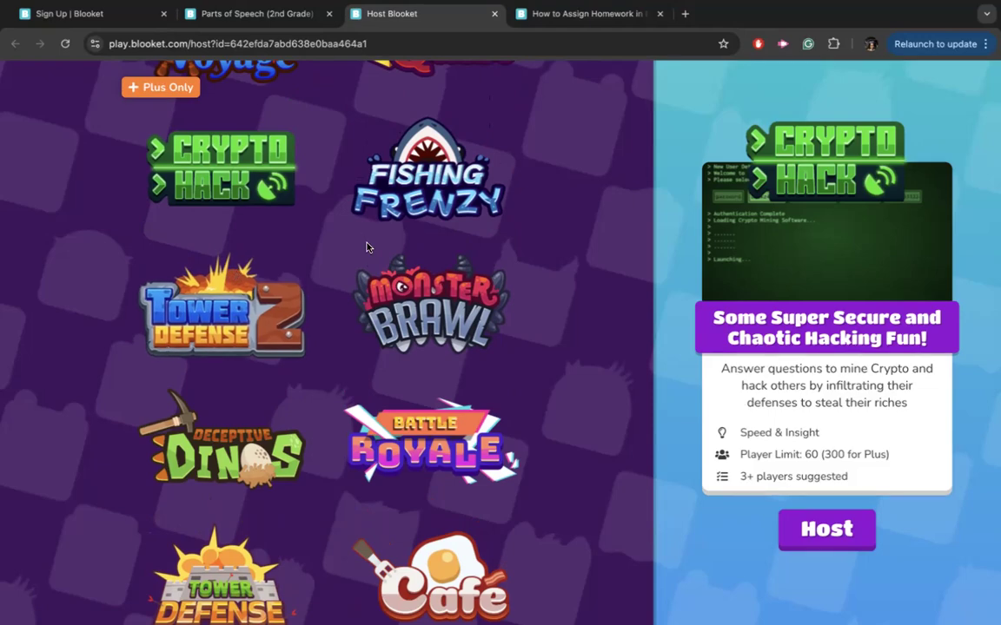
{"action": "scroll", "coordinate": [366, 247], "scroll_direction": "down", "scroll_amount": 5}
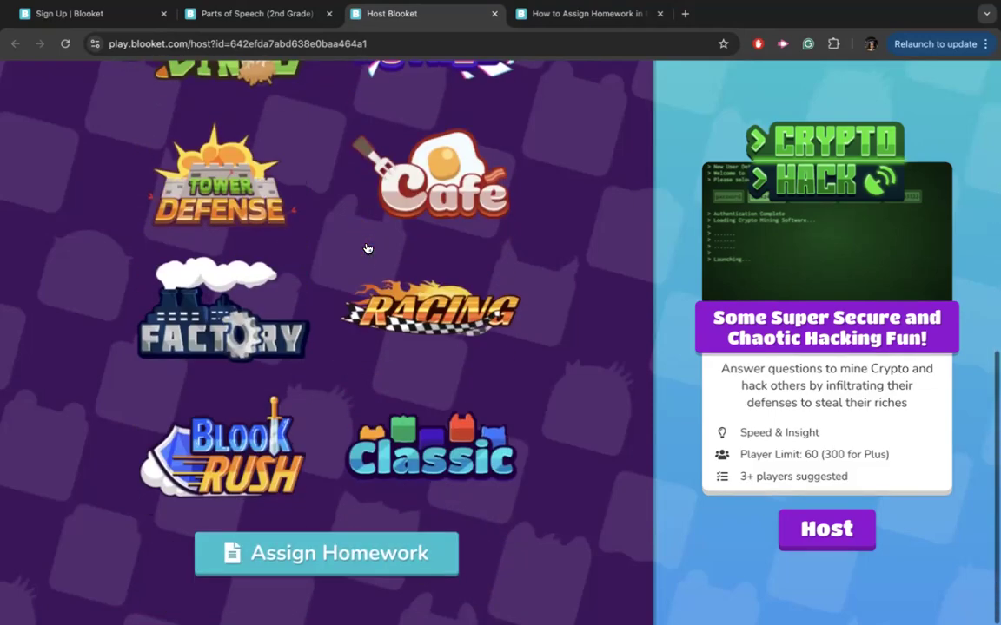
{"action": "scroll", "coordinate": [365, 247], "scroll_direction": "up", "scroll_amount": 5}
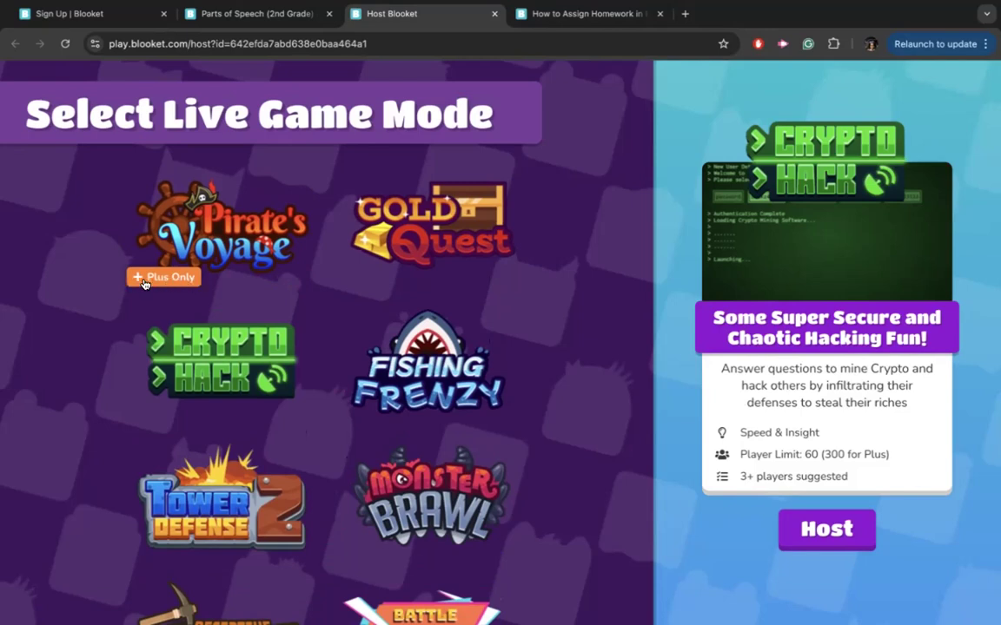
Open the Crypto Hack host settings and set Time (minutes) to 6.
{"action": "left_click", "coordinate": [827, 530]}
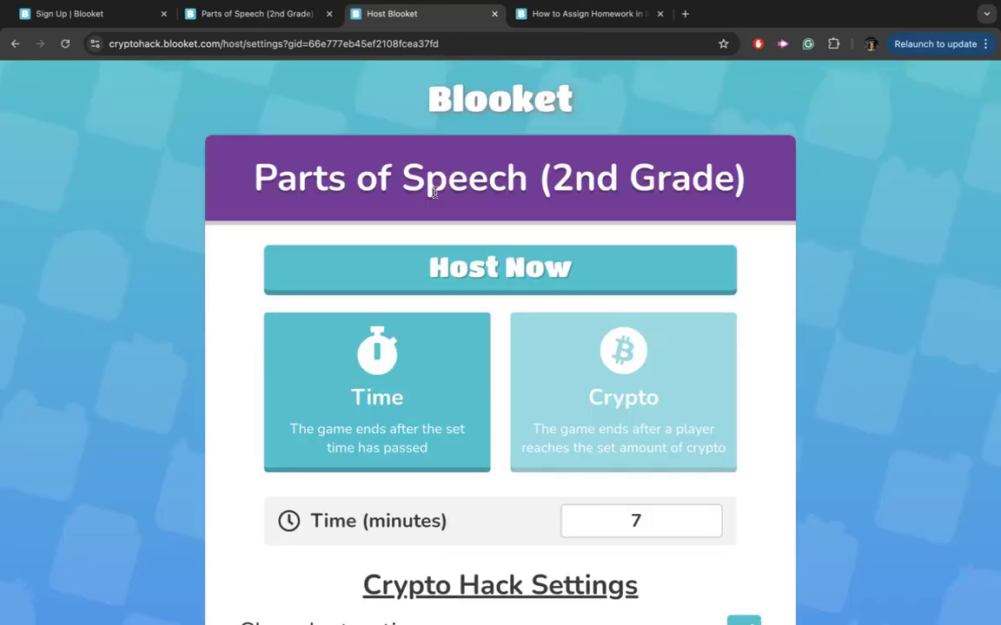
{"action": "scroll", "coordinate": [643, 290], "scroll_direction": "down", "scroll_amount": 2}
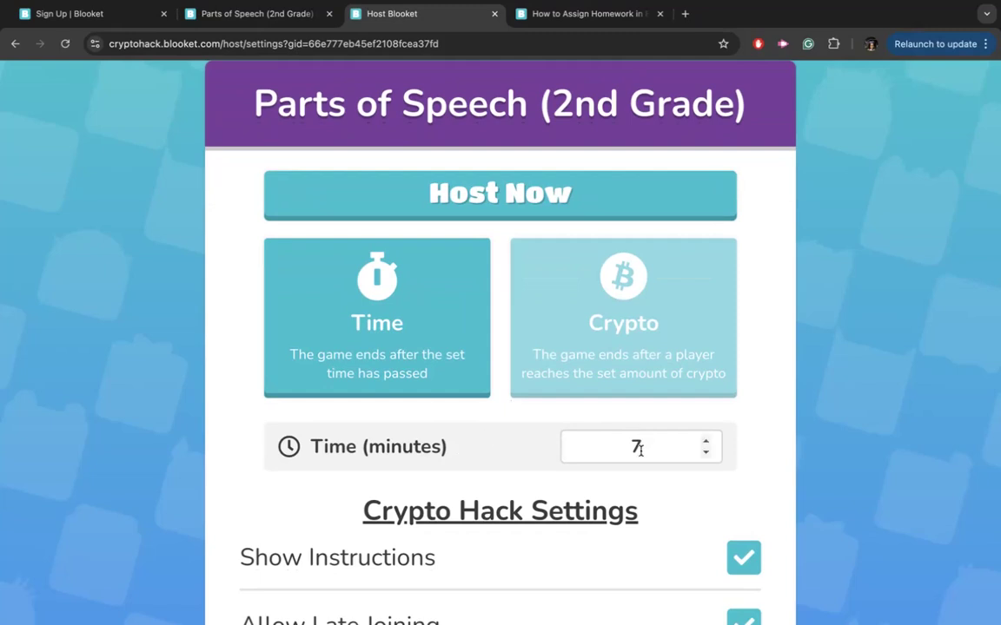
{"action": "left_click", "coordinate": [705, 452]}
{"action": "left_click", "coordinate": [705, 453]}
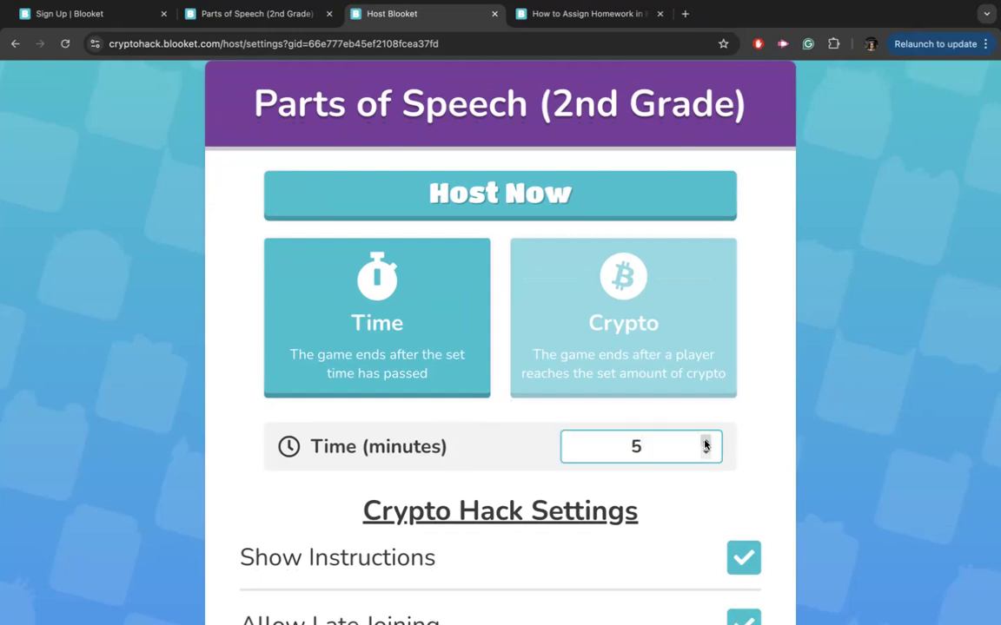
{"action": "left_click", "coordinate": [705, 441]}
{"action": "left_click", "coordinate": [705, 442]}
{"action": "left_click", "coordinate": [705, 441]}
{"action": "left_click", "coordinate": [706, 442]}
{"action": "left_click", "coordinate": [705, 441]}
{"action": "left_click", "coordinate": [706, 452]}
{"action": "left_click", "coordinate": [706, 452]}
{"action": "left_click", "coordinate": [706, 453]}
{"action": "left_click", "coordinate": [705, 453]}
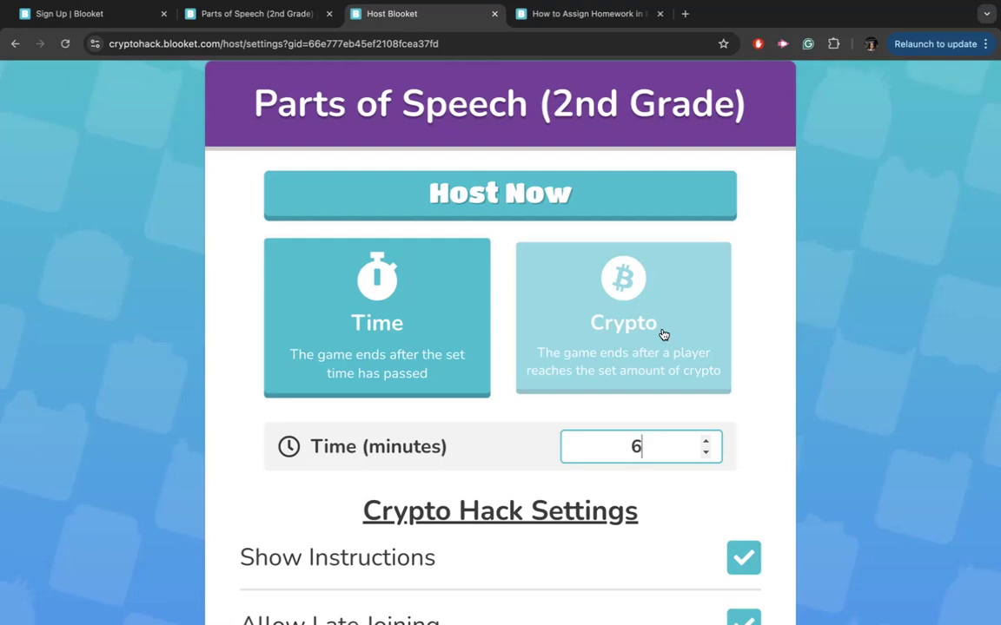
Turn off Use Random Names while leaving Show Instructions on.
{"action": "scroll", "coordinate": [664, 335], "scroll_direction": "down", "scroll_amount": 1}
{"action": "scroll", "coordinate": [664, 335], "scroll_direction": "down", "scroll_amount": 2}
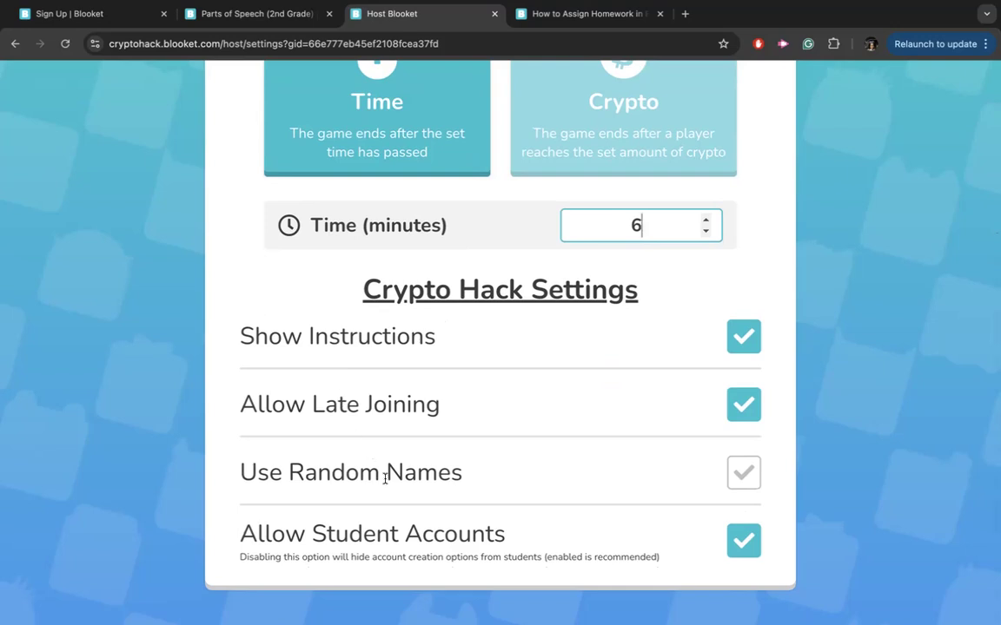
{"action": "left_click", "coordinate": [742, 474]}
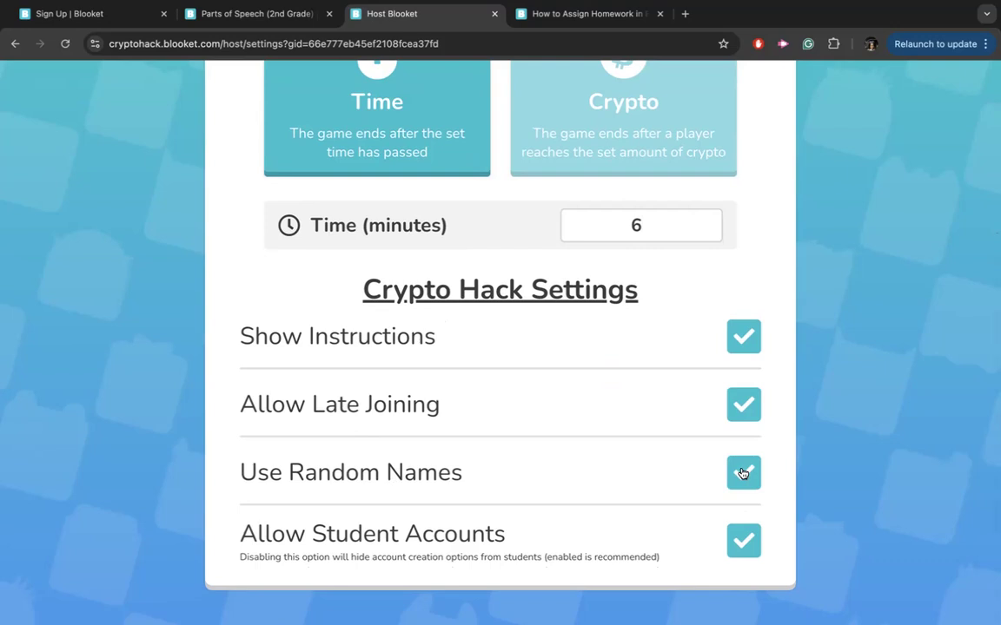
{"action": "left_click", "coordinate": [743, 473]}
{"action": "left_click", "coordinate": [744, 342]}
{"action": "left_click", "coordinate": [744, 347]}
Host the game now to open the join screen.
{"action": "scroll", "coordinate": [507, 375], "scroll_direction": "up", "scroll_amount": 3}
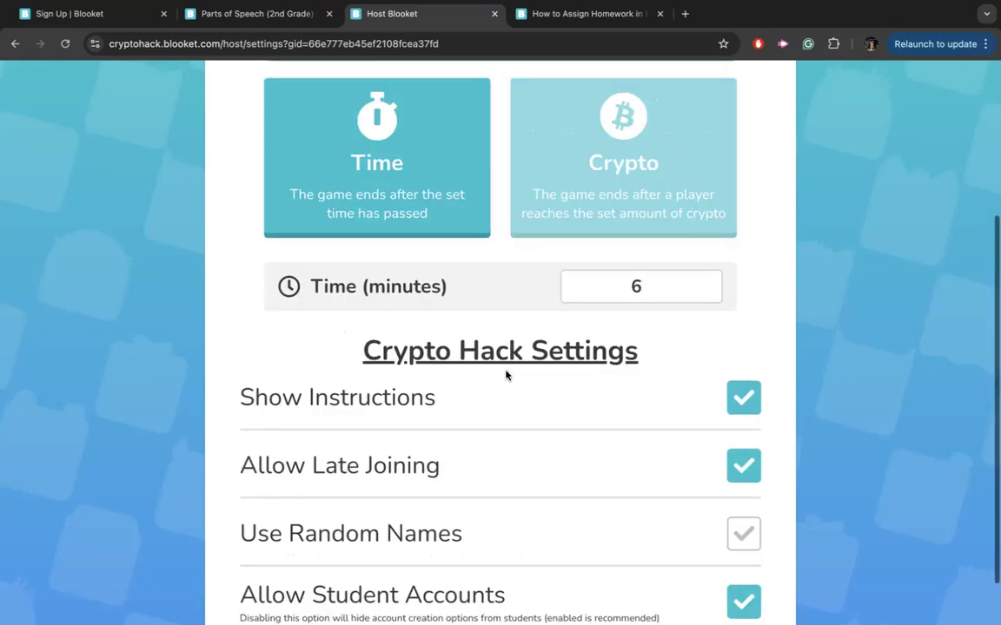
{"action": "scroll", "coordinate": [507, 375], "scroll_direction": "up", "scroll_amount": 1}
{"action": "scroll", "coordinate": [523, 404], "scroll_direction": "down", "scroll_amount": 1}
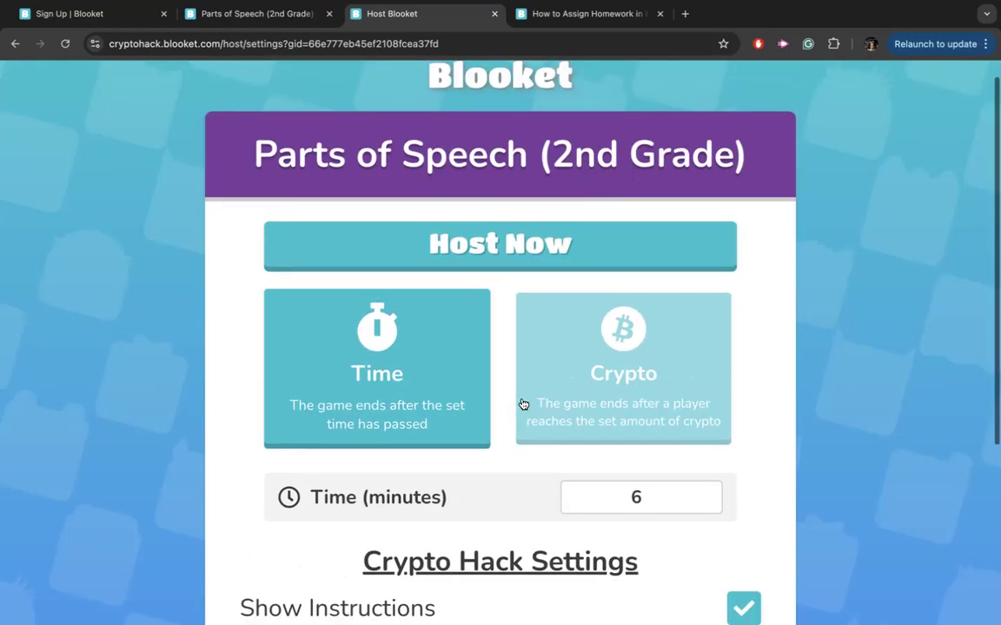
{"action": "left_click", "coordinate": [481, 261]}
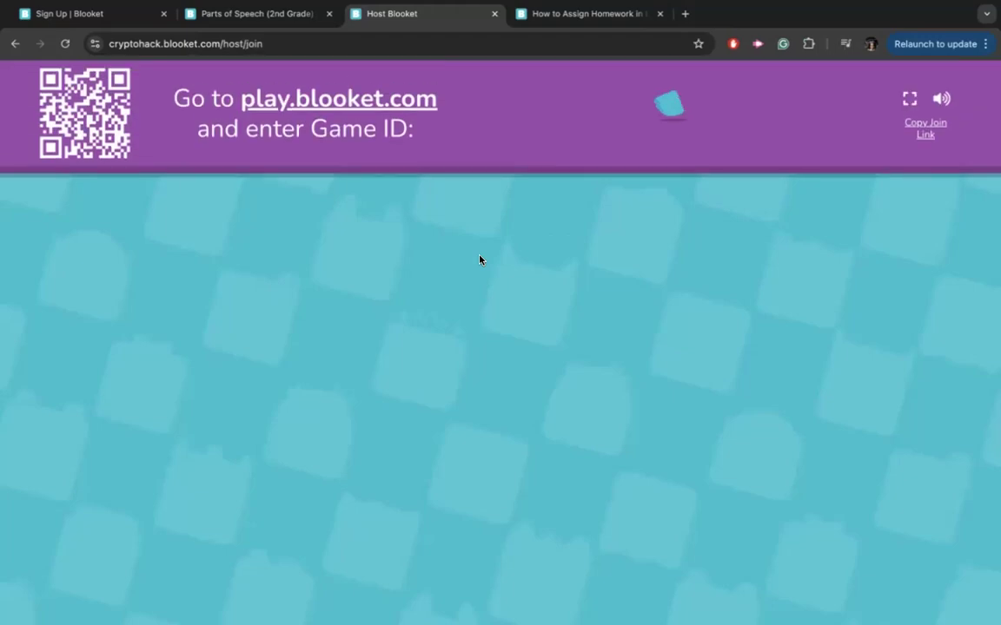
Mute the lobby sound and highlight the Game ID and play.blooket.com text.
{"action": "left_click", "coordinate": [942, 101]}
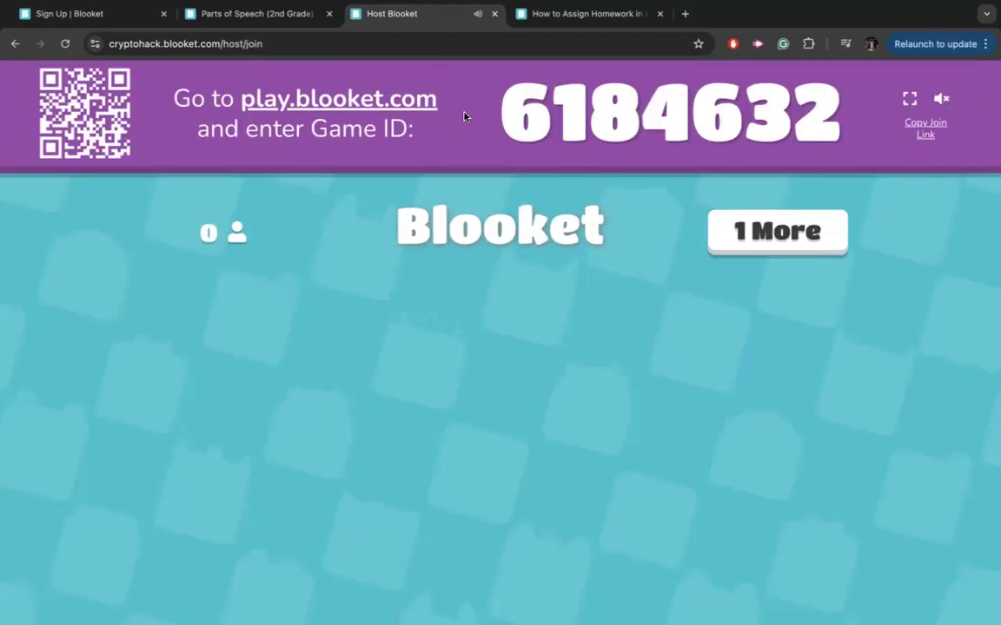
{"action": "left_click_drag", "start_coordinate": [511, 100], "coordinate": [830, 100]}
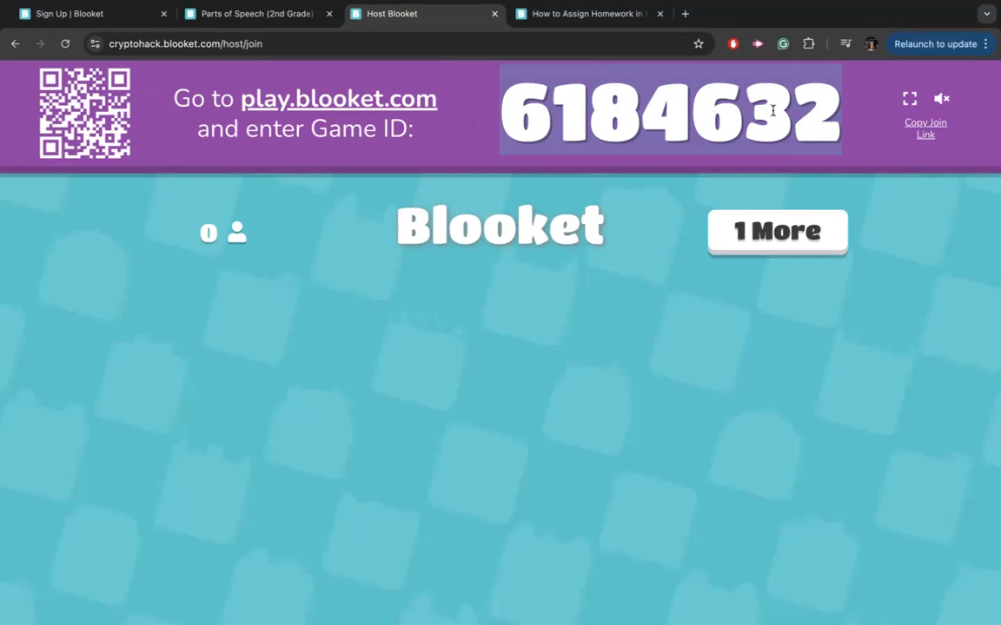
{"action": "left_click", "coordinate": [469, 98]}
{"action": "left_click_drag", "start_coordinate": [240, 97], "coordinate": [447, 93]}
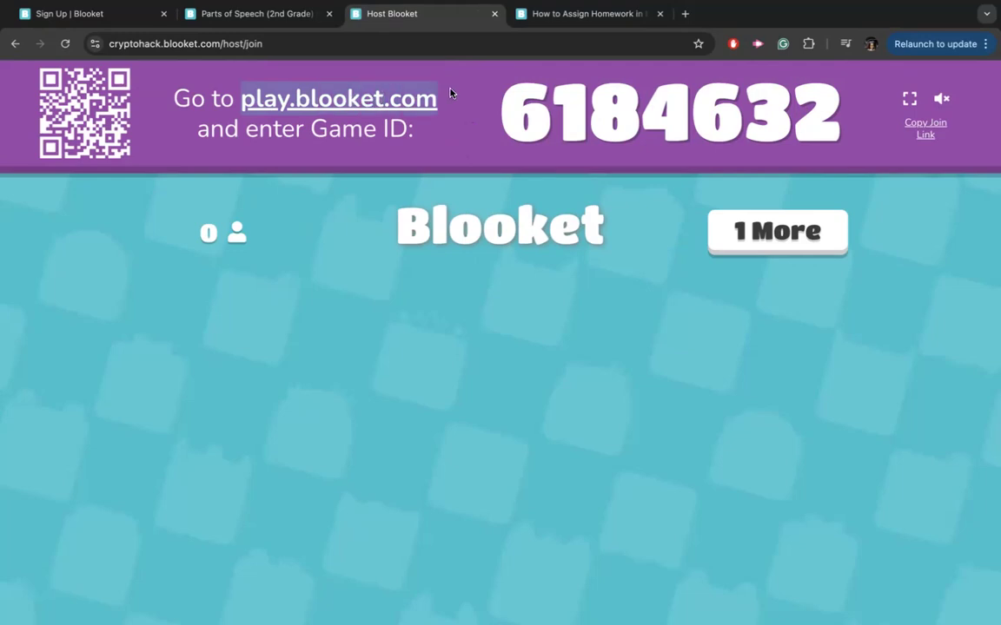
{"action": "left_click_drag", "start_coordinate": [451, 97], "coordinate": [821, 135]}
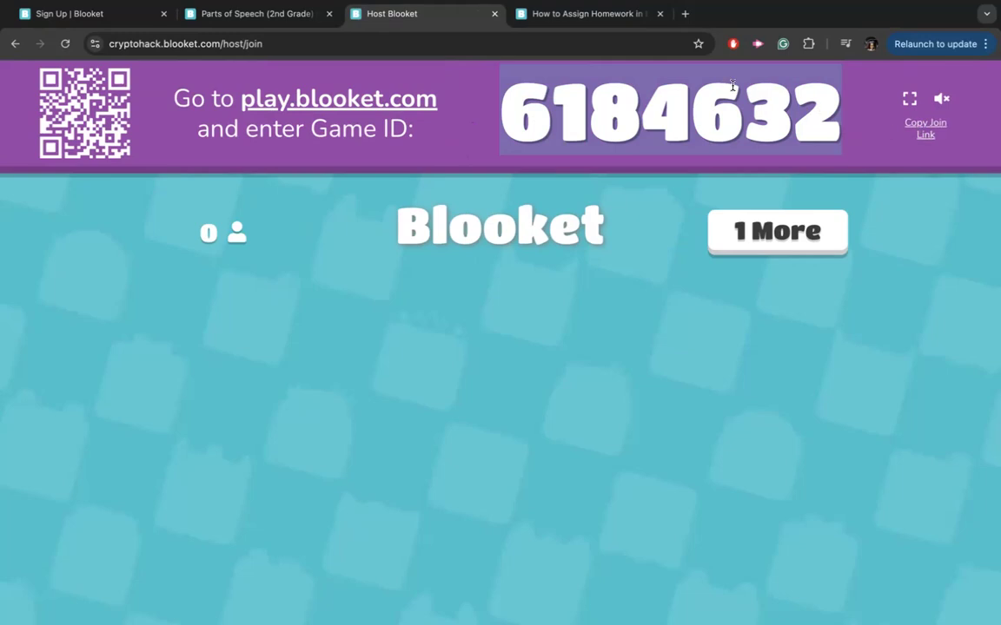
{"action": "left_click", "coordinate": [472, 106]}
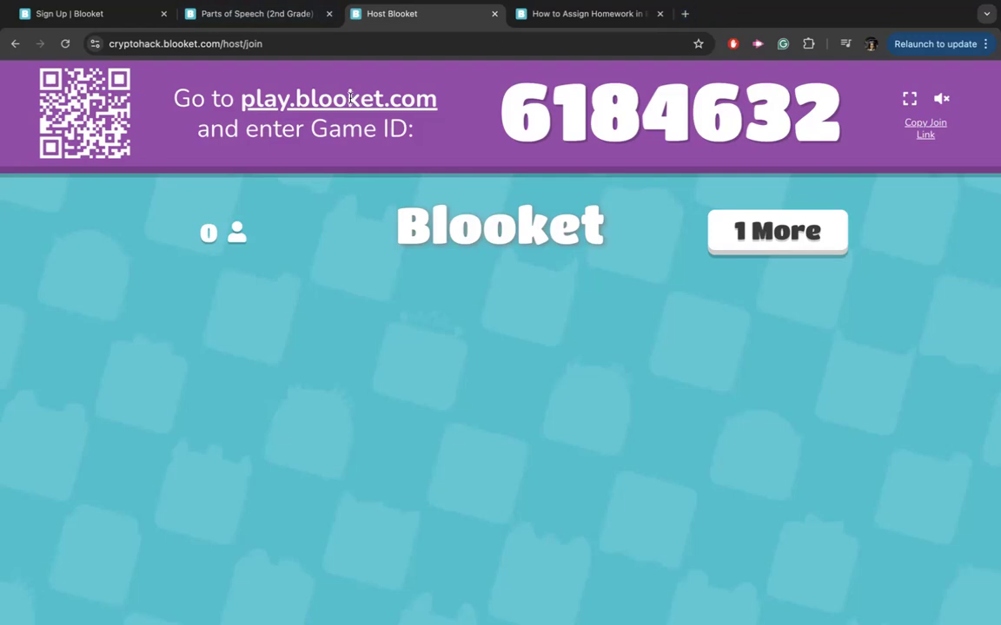
Copy the play.blooket.com address and open it in a new tab.
{"action": "left_click", "coordinate": [686, 14]}
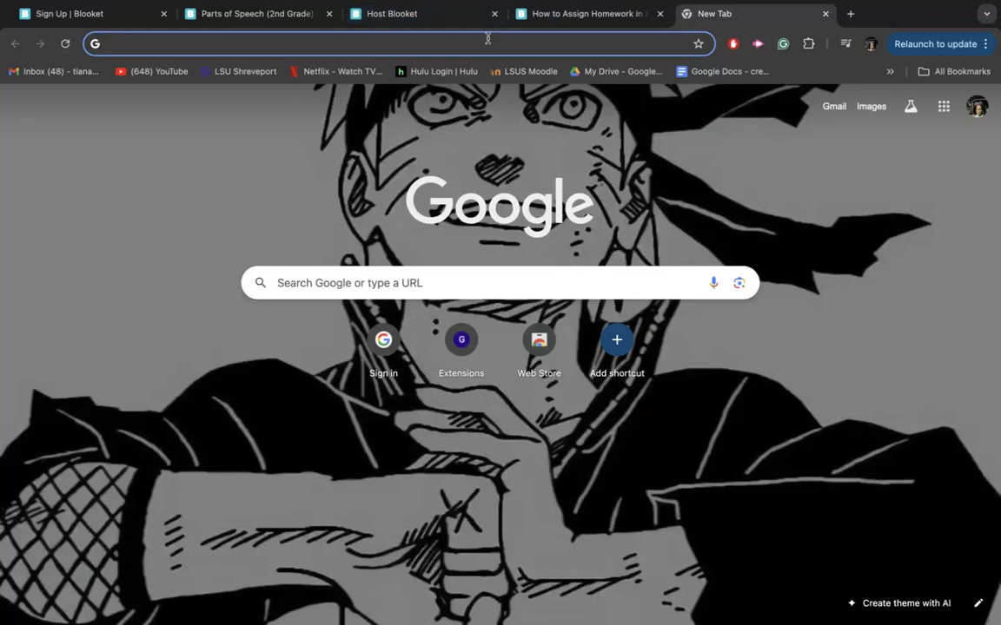
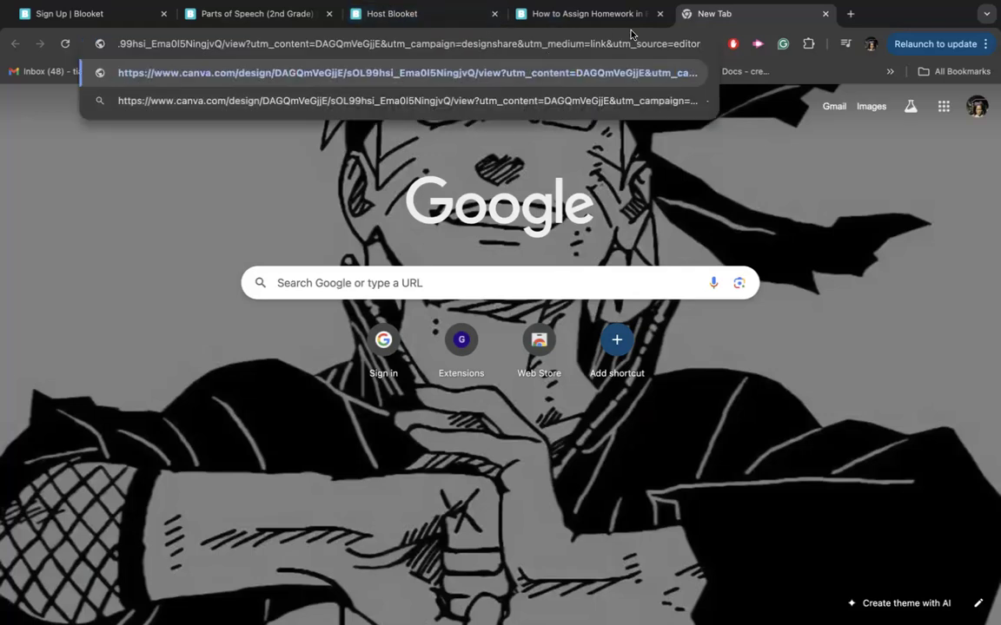
{"action": "left_click", "coordinate": [826, 13]}
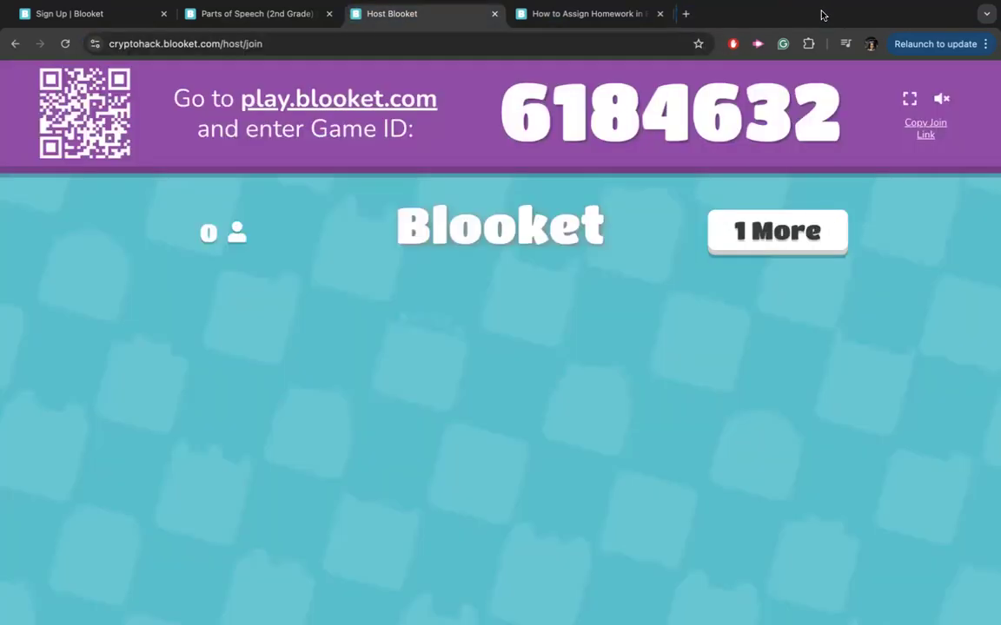
{"action": "left_click", "coordinate": [686, 15]}
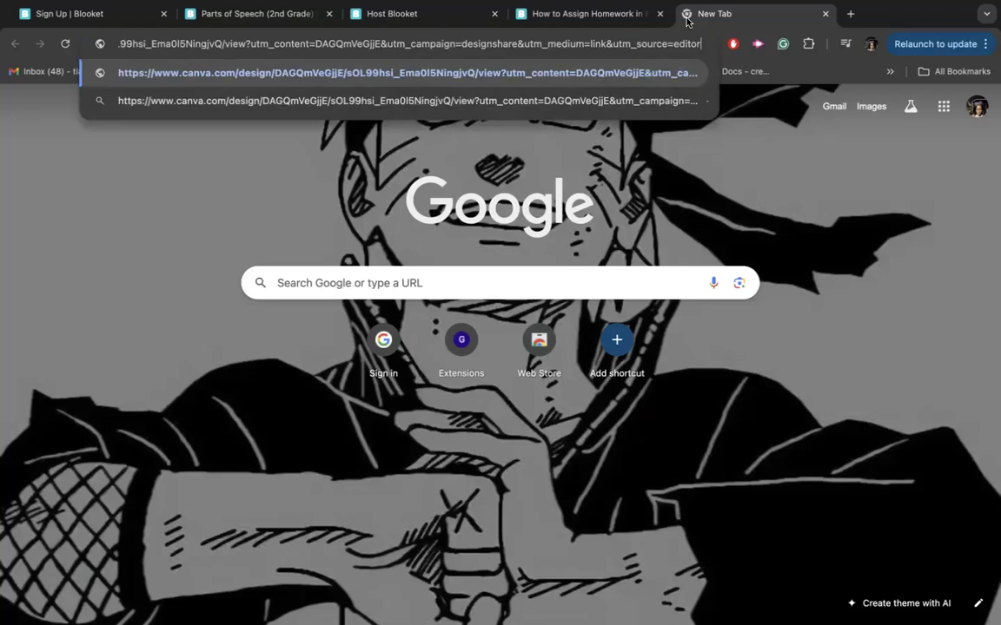
{"action": "left_click", "coordinate": [826, 14]}
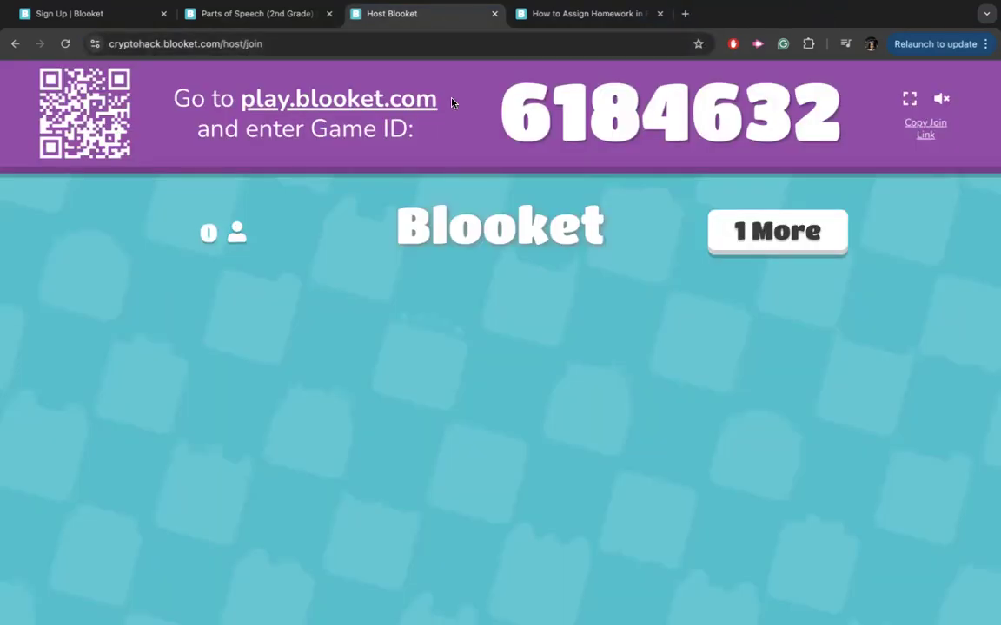
{"action": "left_click_drag", "start_coordinate": [437, 106], "coordinate": [234, 99]}
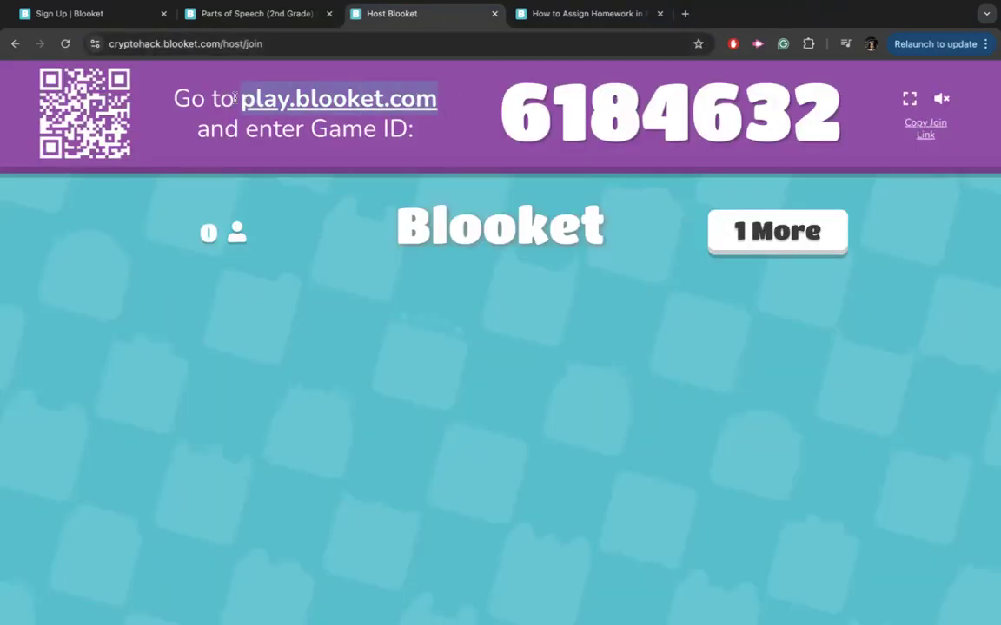
{"action": "key", "text": "super+c"}
{"action": "left_click", "coordinate": [684, 14]}
{"action": "key", "text": "super+v"}
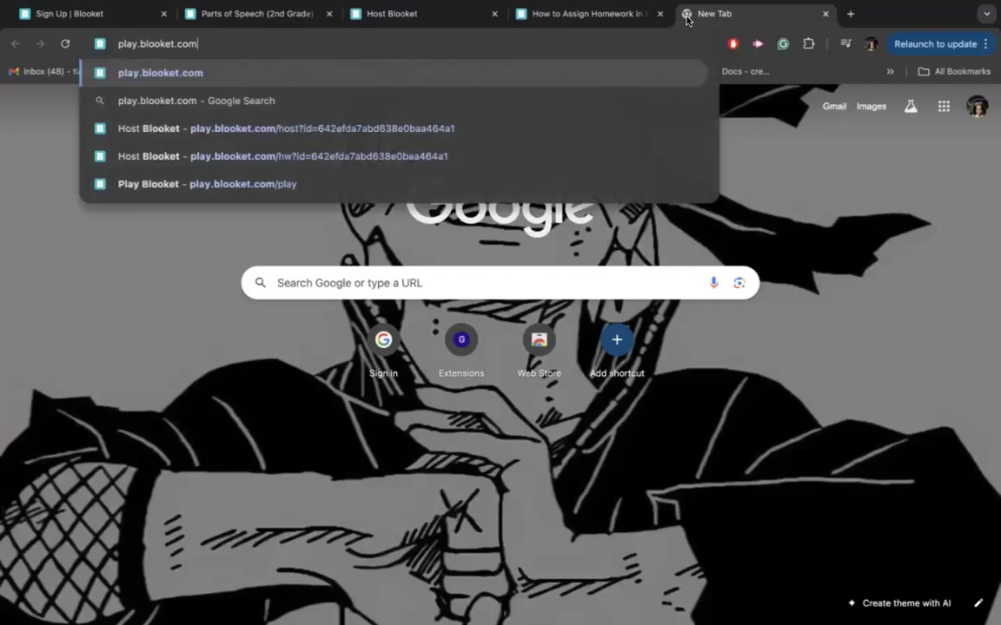
{"action": "key", "text": "Return"}
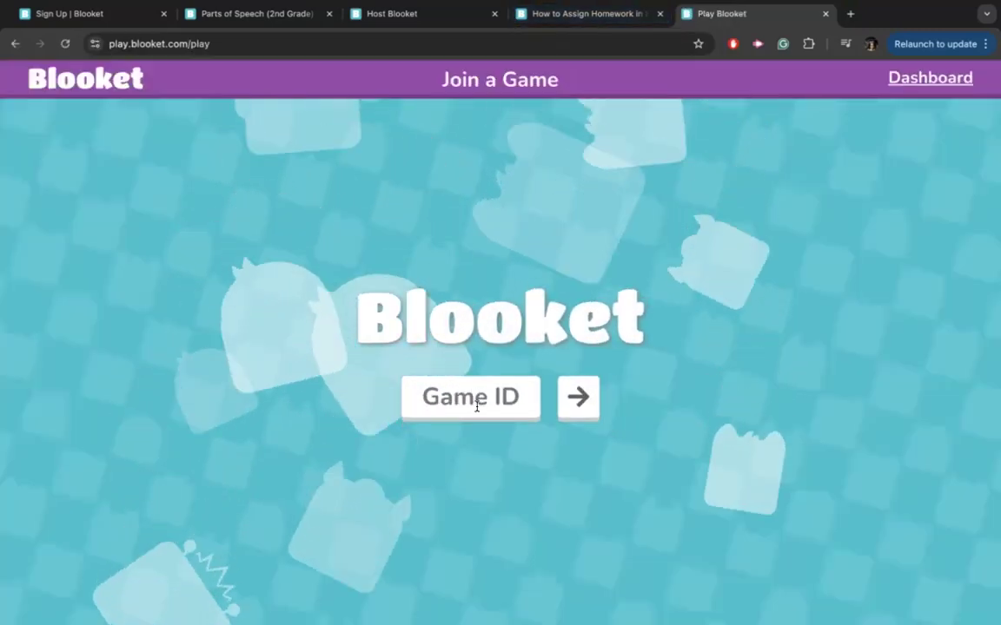
Enter Game ID 6184632 on the join page and submit it.
{"action": "left_click", "coordinate": [589, 18]}
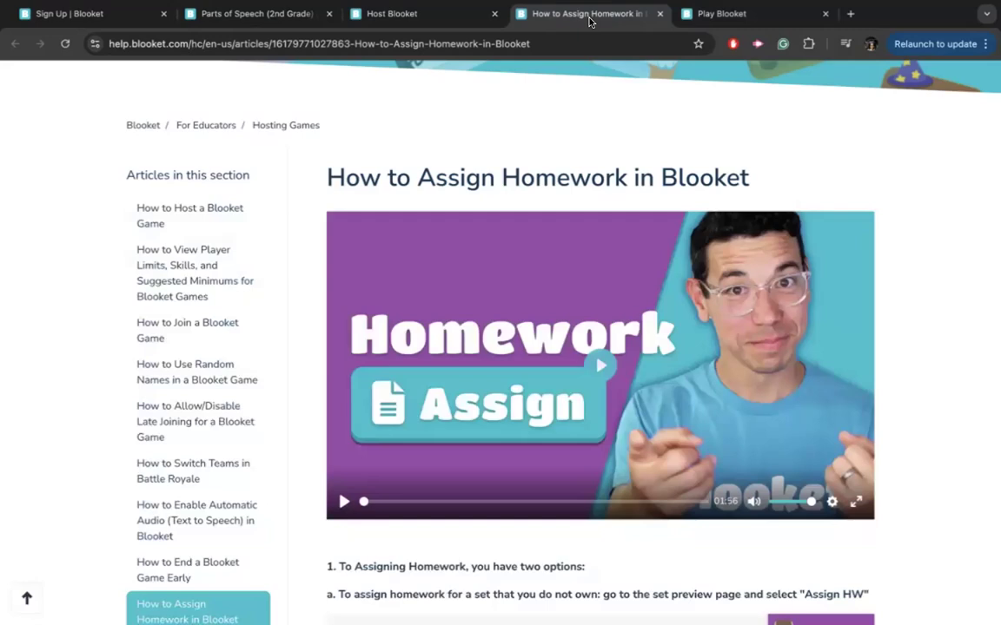
{"action": "left_click", "coordinate": [418, 16]}
{"action": "left_click_drag", "start_coordinate": [420, 21], "coordinate": [548, 18]}
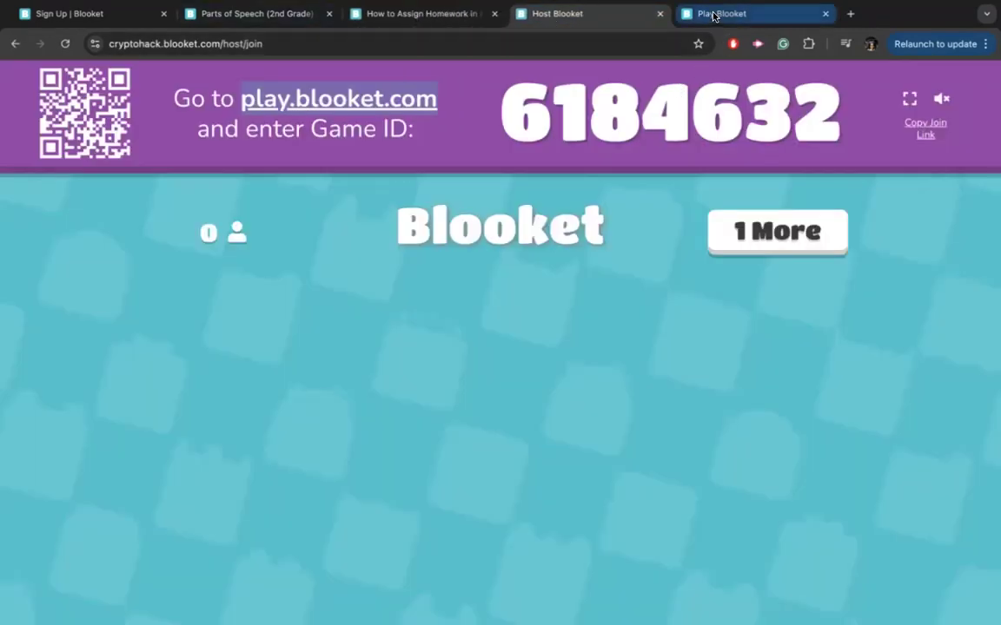
{"action": "left_click", "coordinate": [711, 15]}
{"action": "type", "text": "618"}
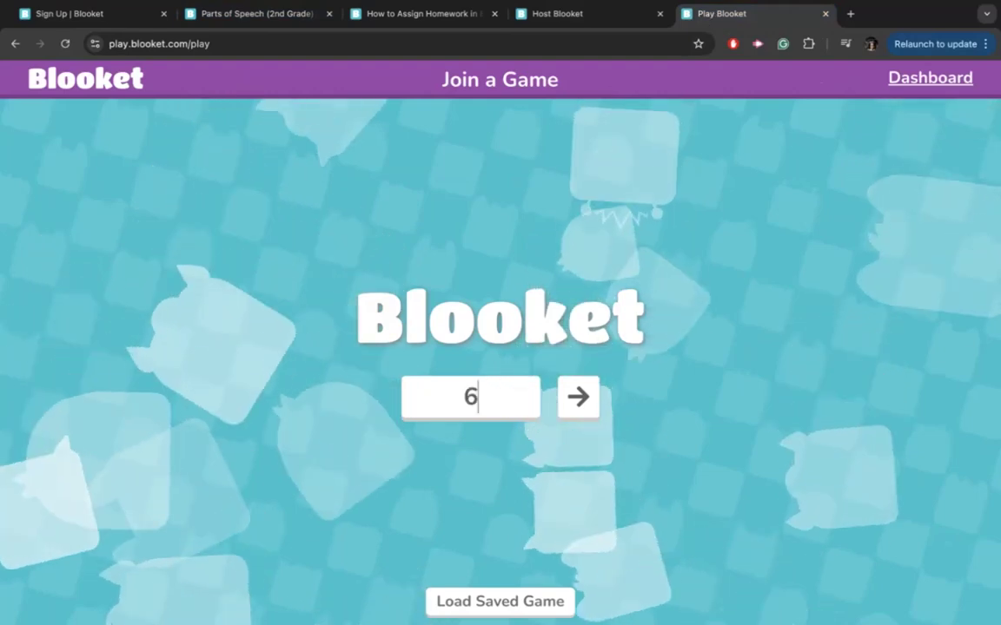
{"action": "left_click", "coordinate": [580, 17]}
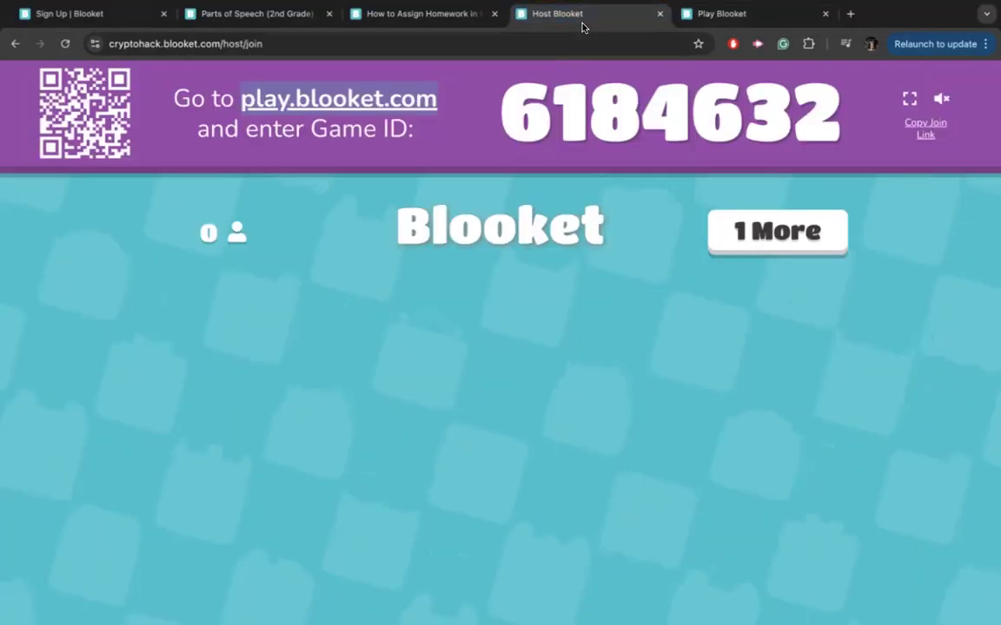
{"action": "left_click", "coordinate": [755, 19]}
{"action": "type", "text": "4"}
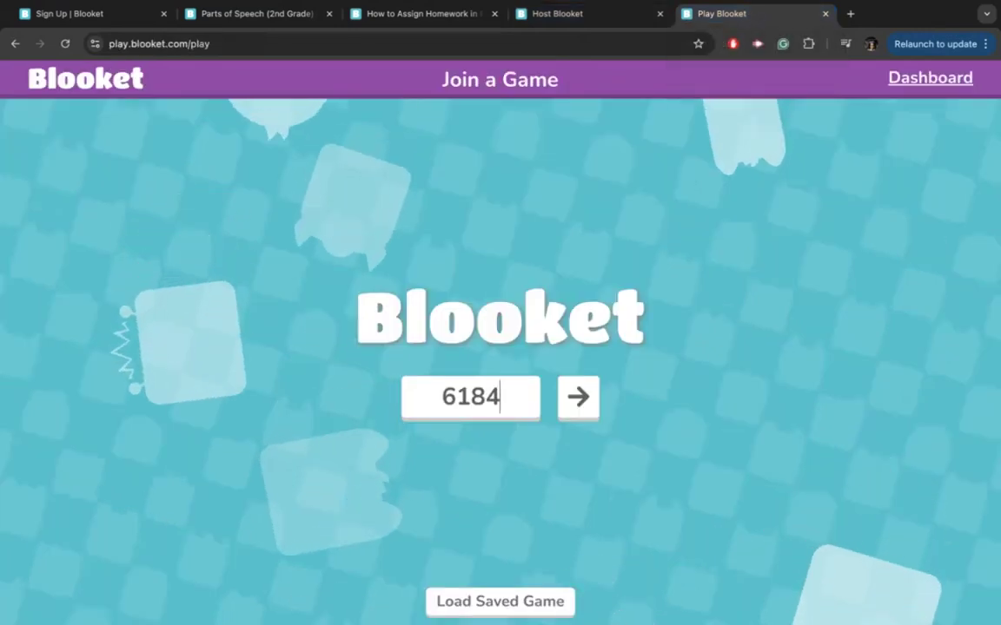
{"action": "type", "text": "632"}
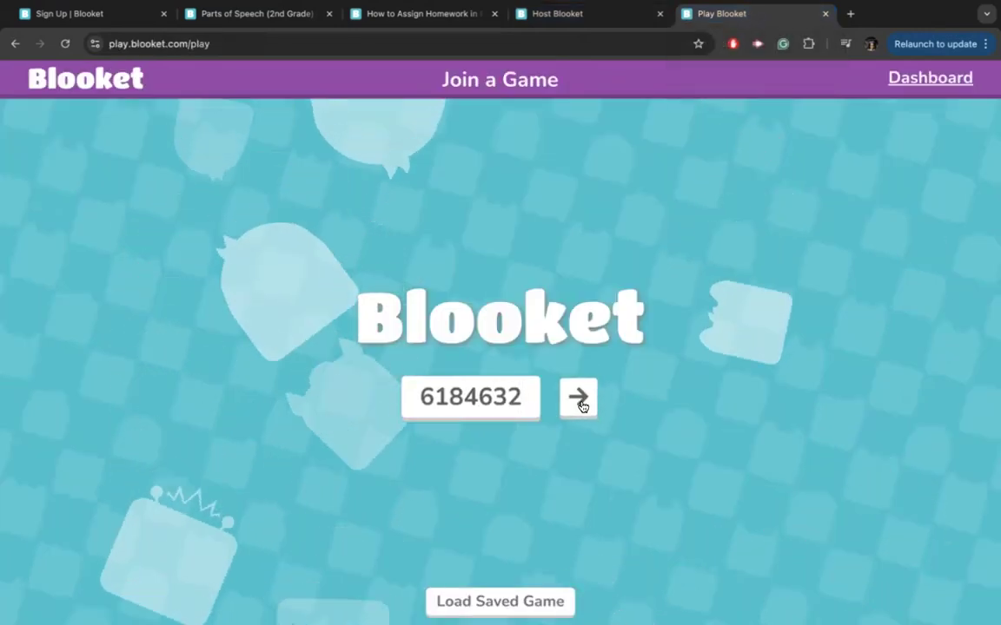
{"action": "left_click", "coordinate": [583, 408]}
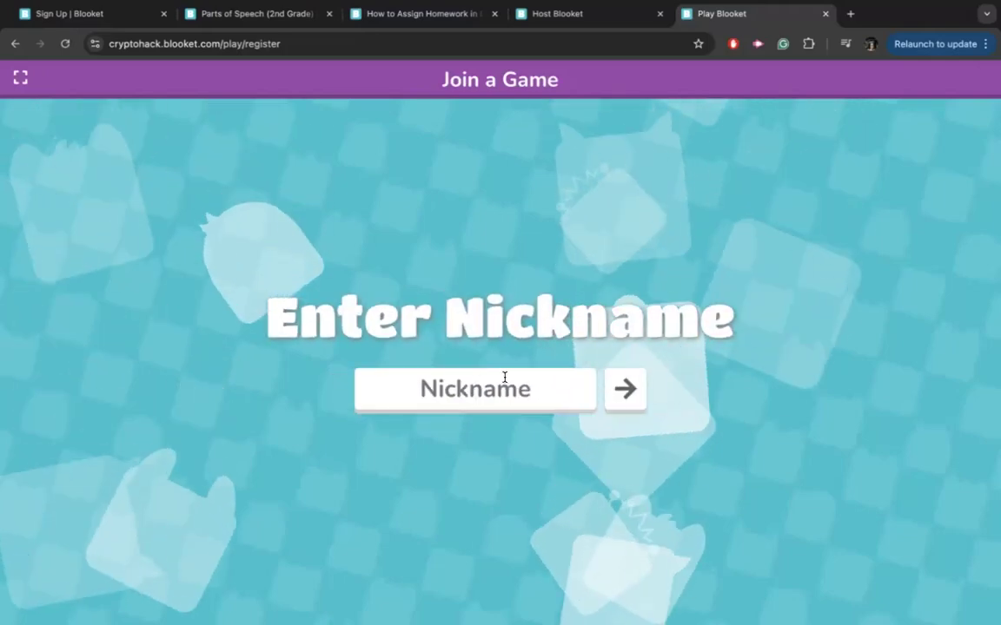
Join with the student's first name, pick the Goldfish blook, then view the host lobby.
{"action": "type", "text": "Tiana"}
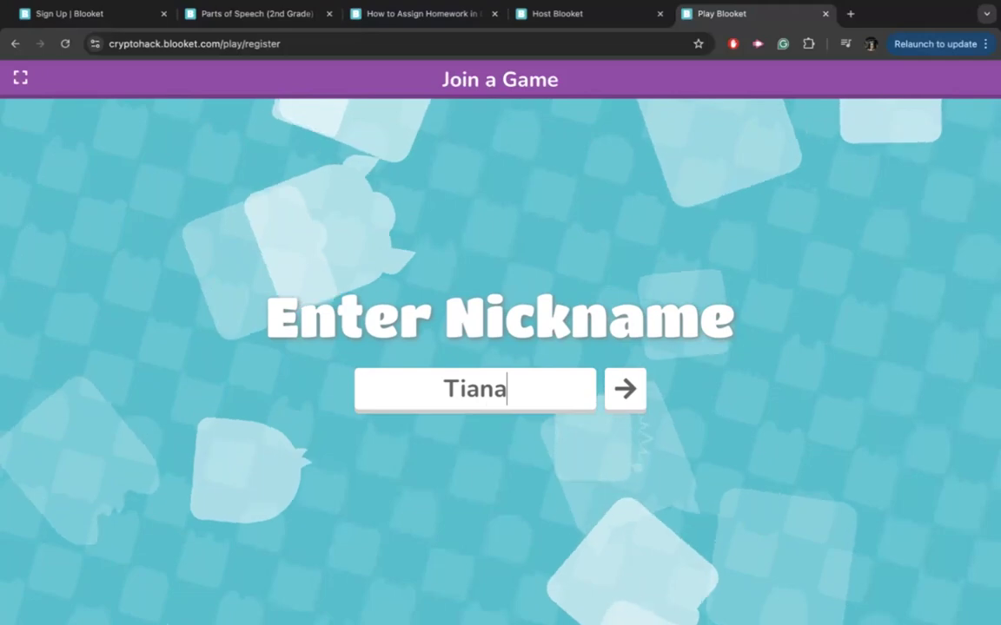
{"action": "left_click", "coordinate": [612, 402]}
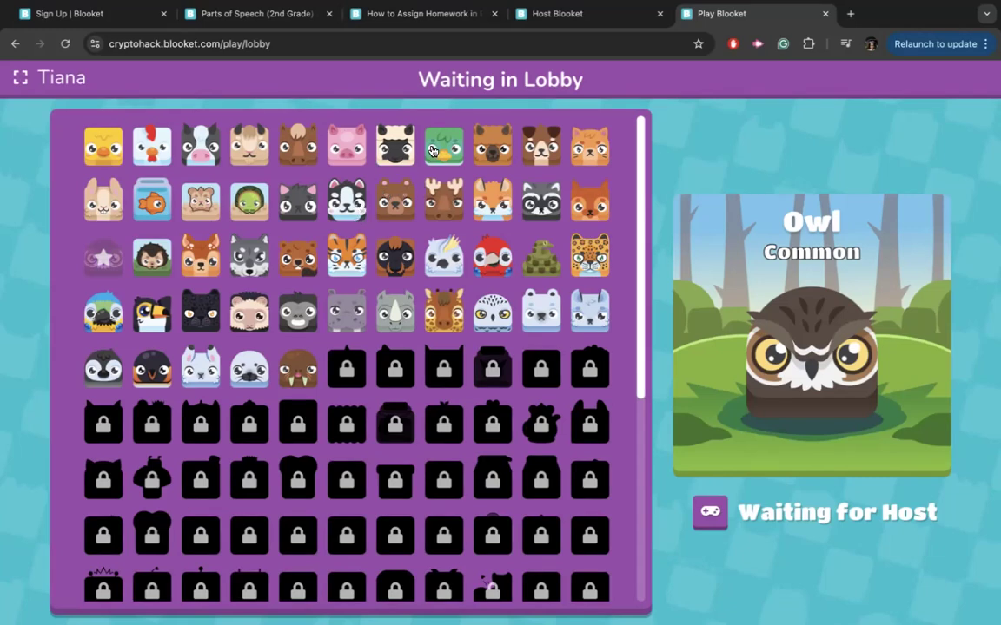
{"action": "left_click", "coordinate": [153, 204]}
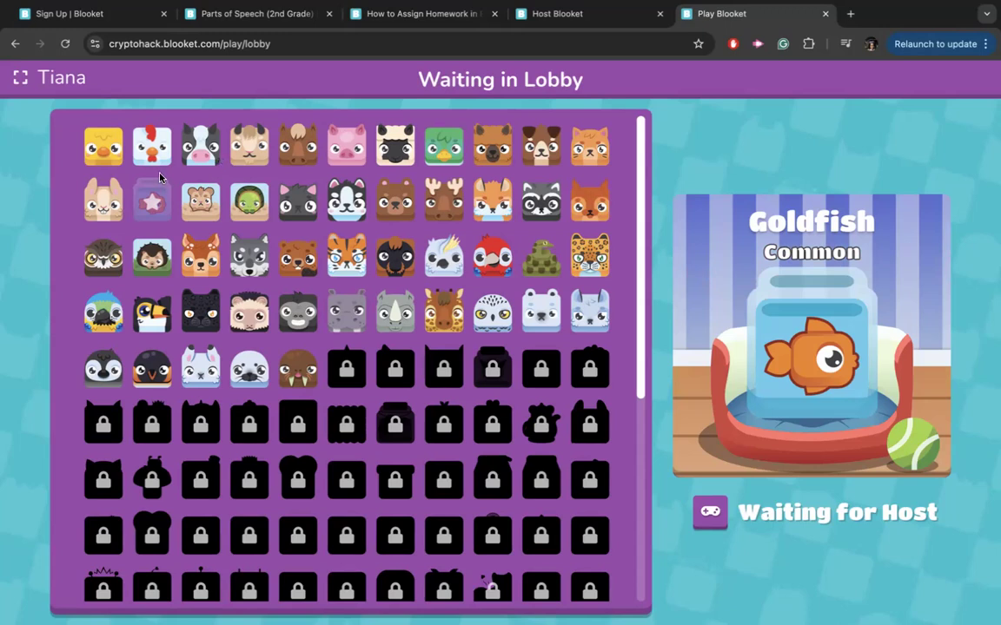
{"action": "left_click", "coordinate": [556, 15]}
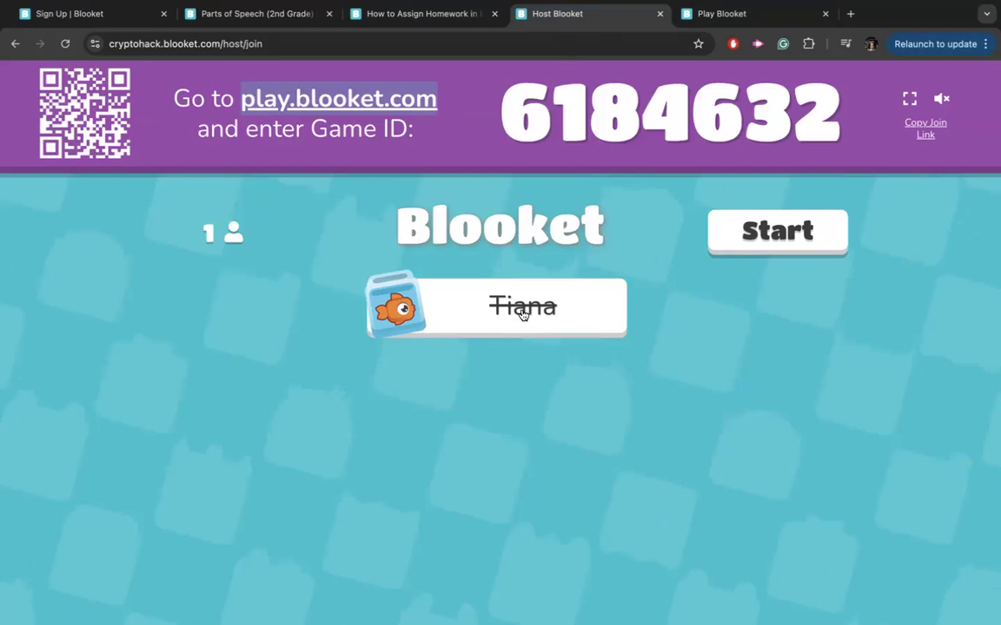
Kick the joined player and re-enter Game ID 6184632 on the join page.
{"action": "left_click", "coordinate": [524, 309]}
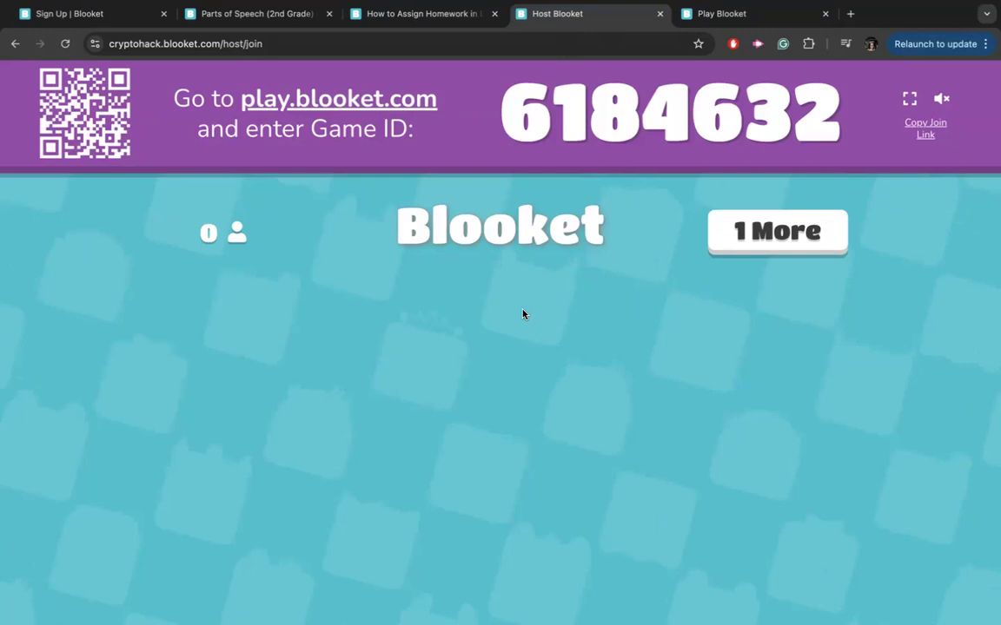
{"action": "left_click", "coordinate": [755, 14]}
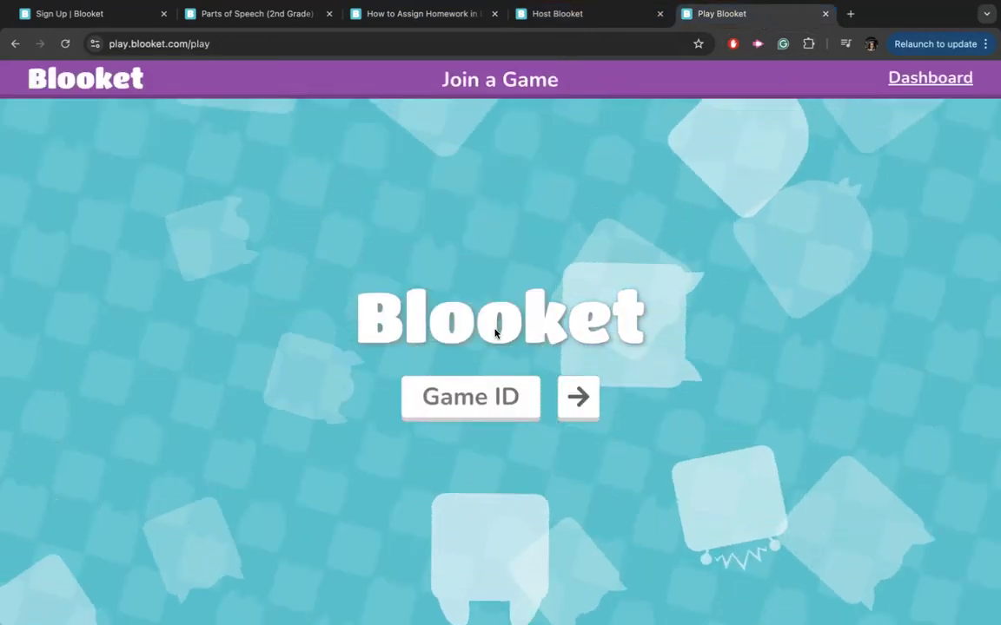
{"action": "left_click", "coordinate": [590, 15]}
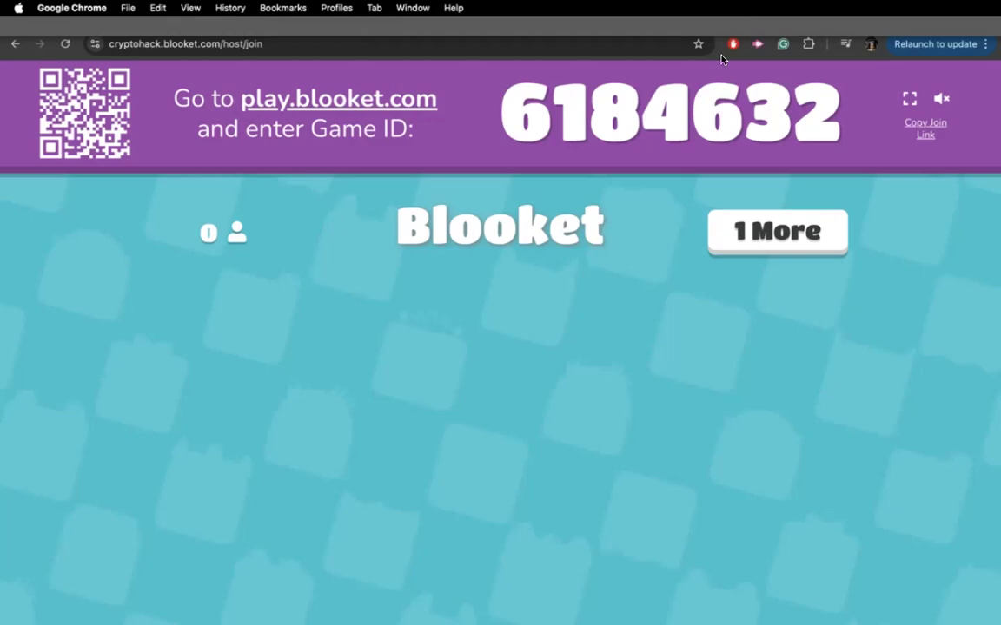
{"action": "left_click", "coordinate": [728, 18]}
{"action": "type", "text": "618"}
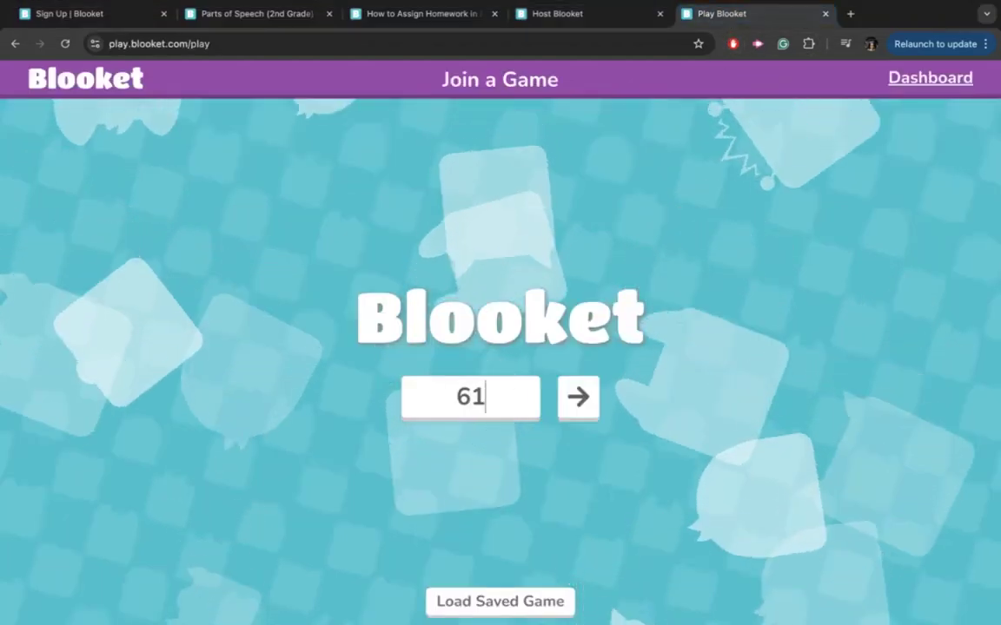
{"action": "left_click", "coordinate": [614, 19]}
{"action": "left_click", "coordinate": [758, 14]}
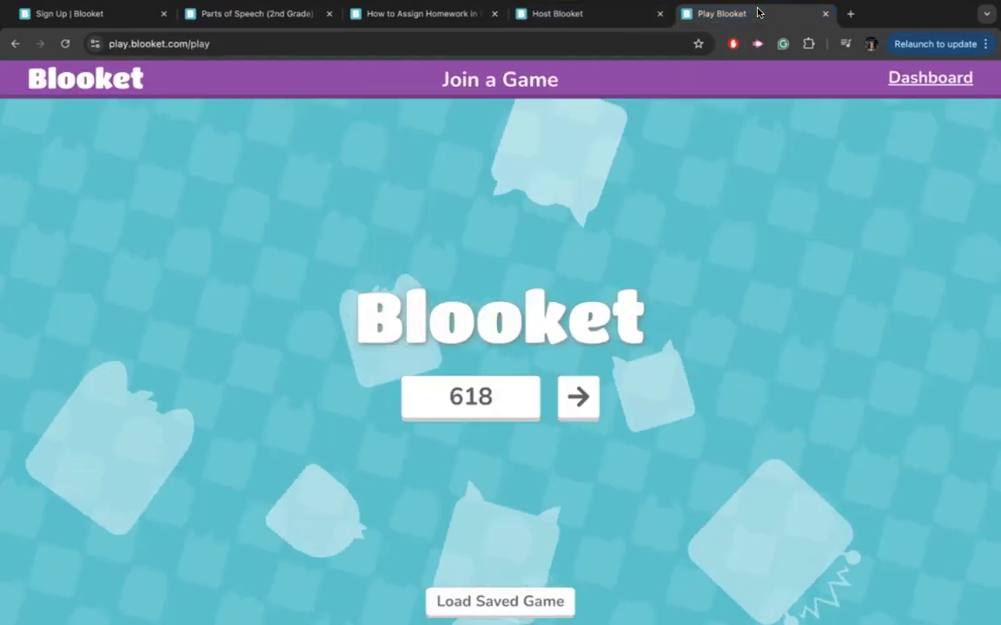
{"action": "type", "text": "4632"}
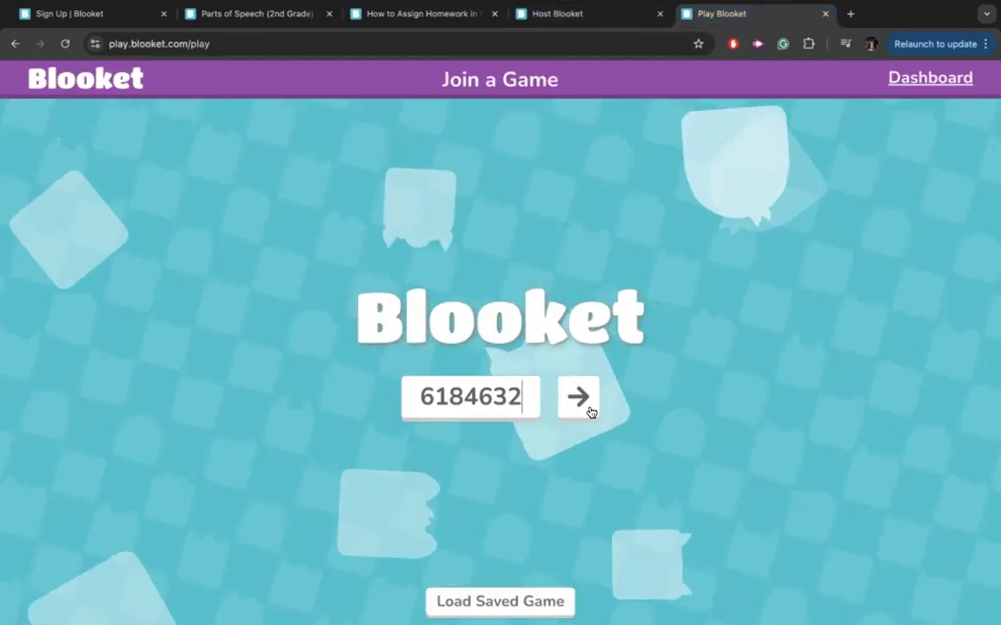
{"action": "left_click", "coordinate": [578, 398]}
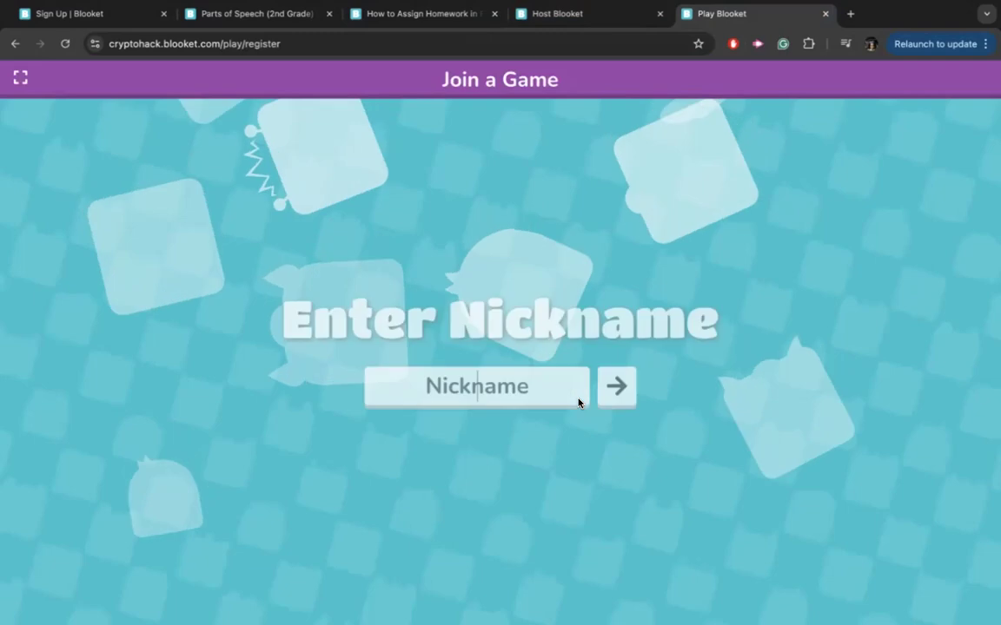
Resubmit the student's first name, then add ' W' after it's blocked.
{"action": "type", "text": "Tiana"}
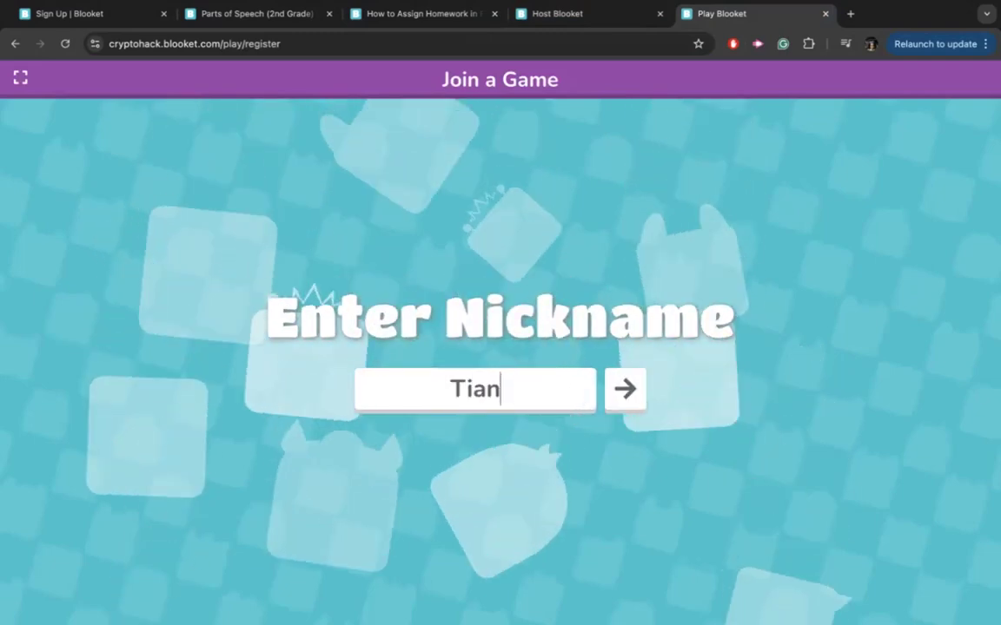
{"action": "left_click", "coordinate": [630, 401]}
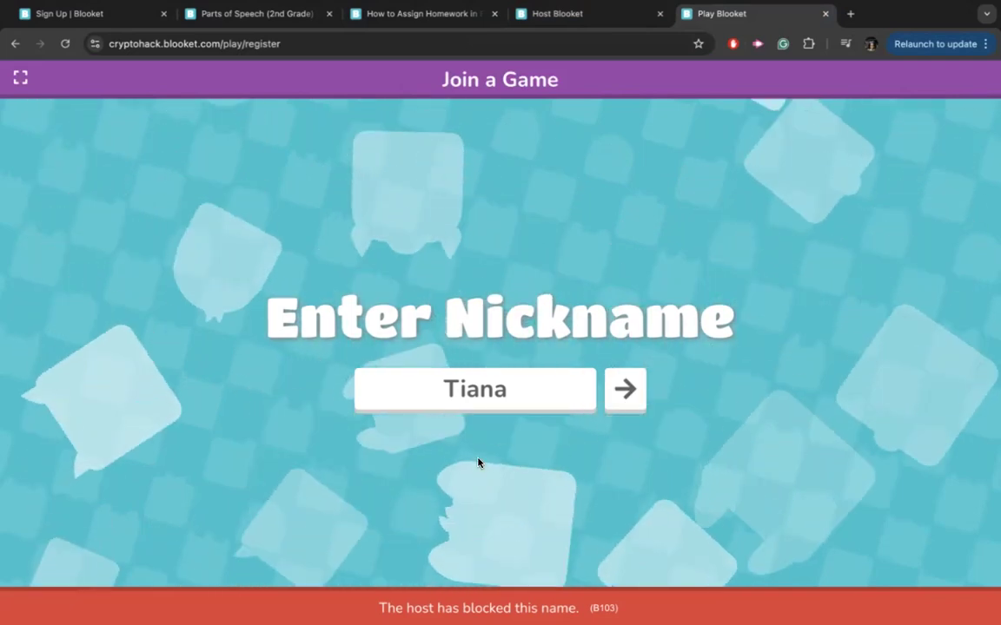
{"action": "left_click", "coordinate": [516, 388]}
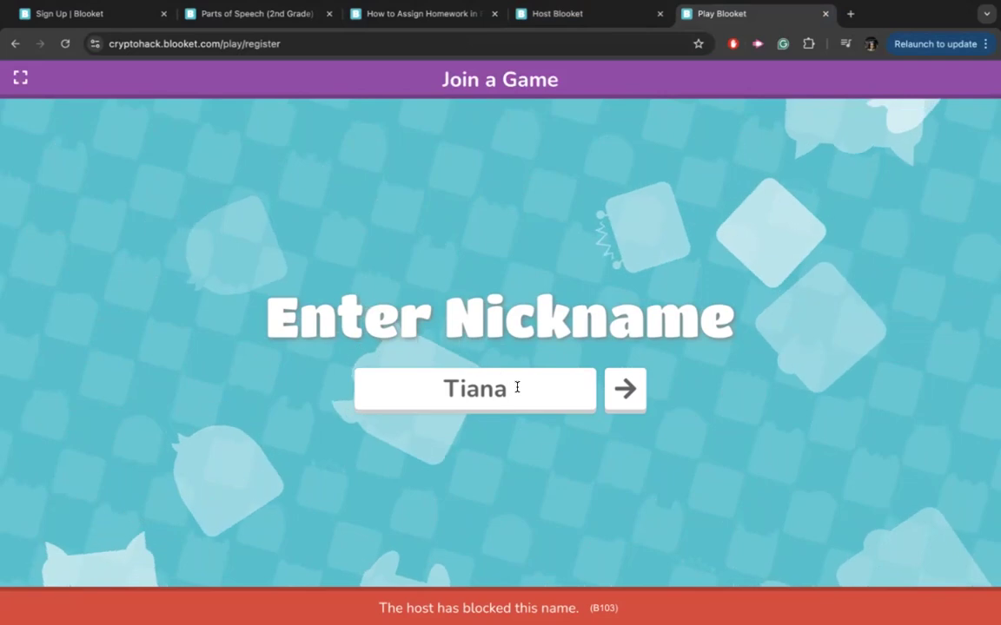
{"action": "type", "text": "W"}
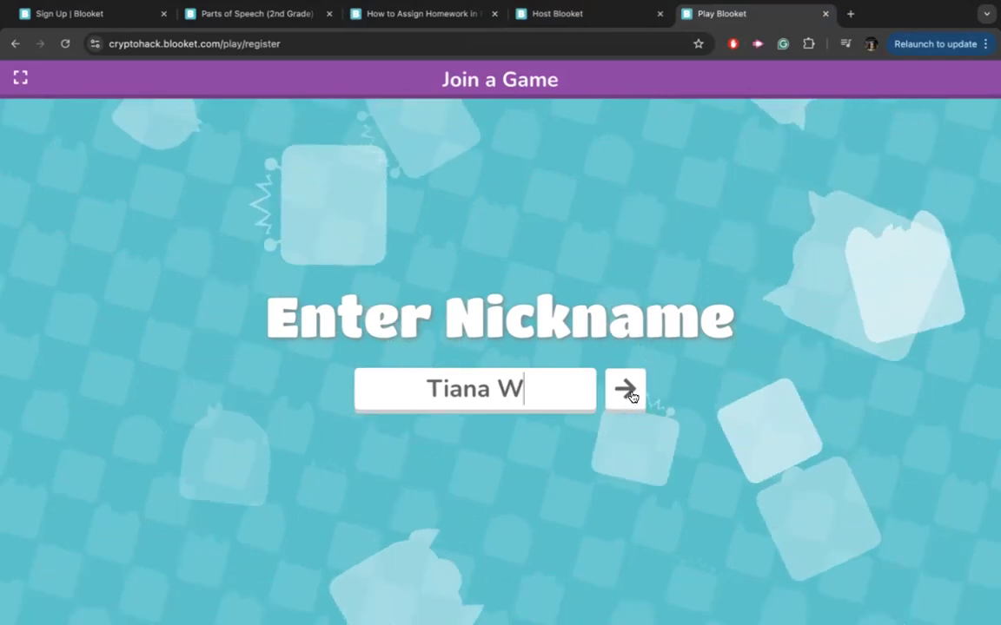
{"action": "left_click", "coordinate": [630, 395]}
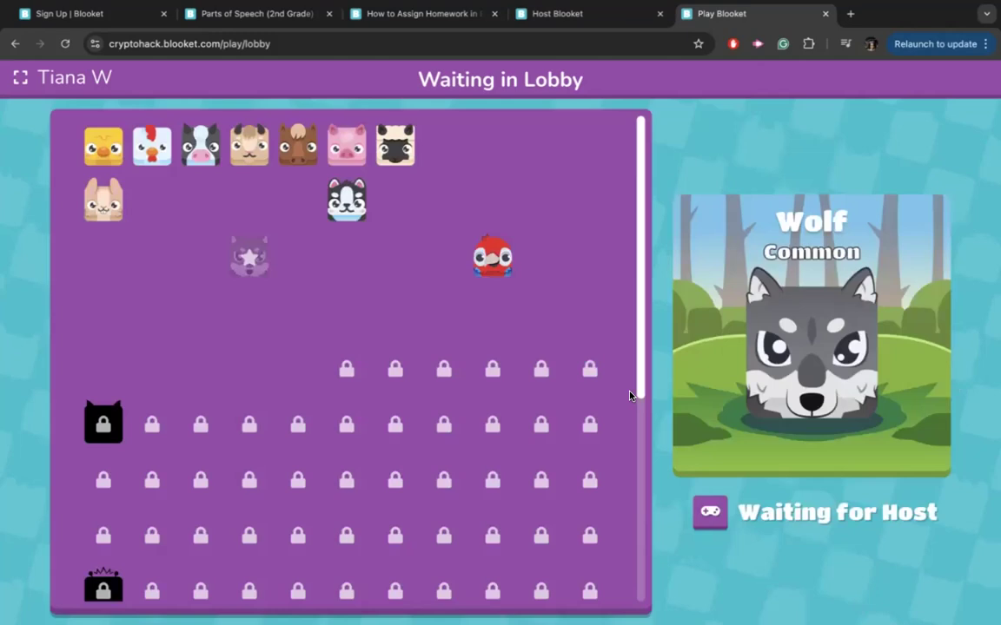
Pick the Goldfish blook for the rejoined player, then start the Crypto Hack game.
{"action": "left_click", "coordinate": [154, 205]}
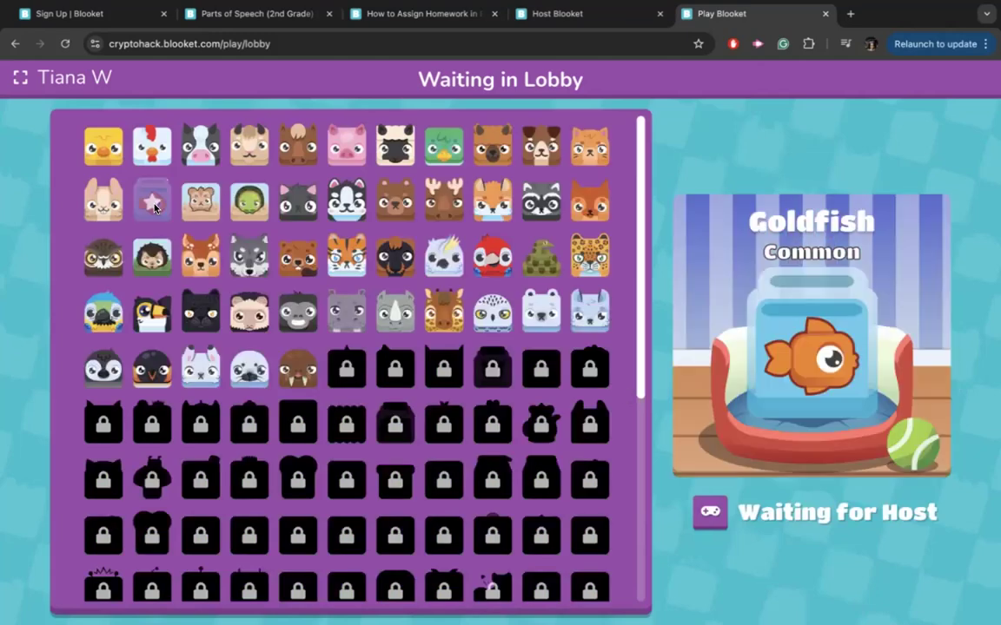
{"action": "left_click", "coordinate": [573, 13]}
{"action": "left_click", "coordinate": [744, 229]}
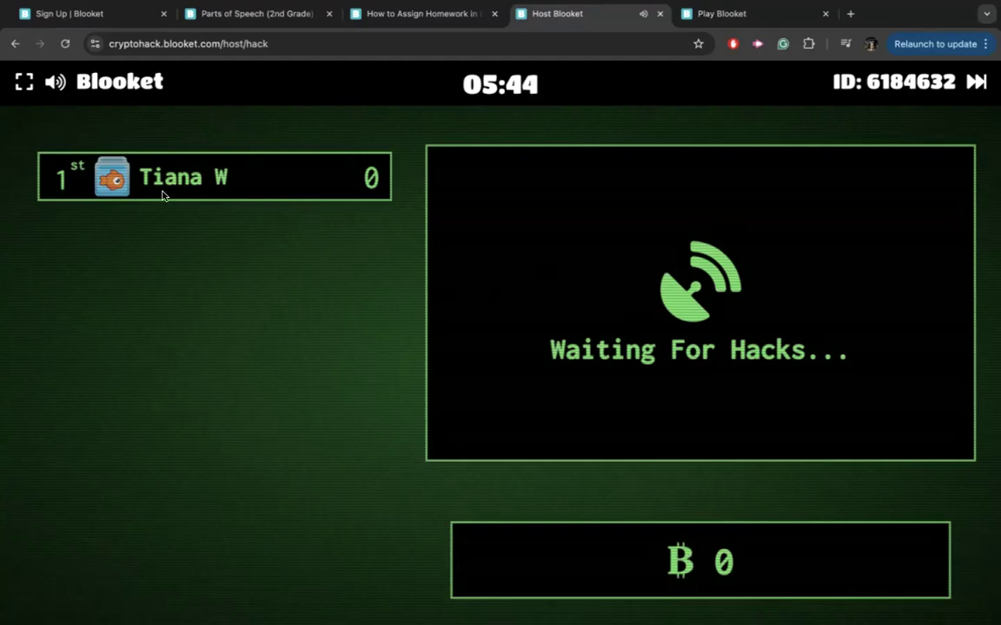
Mute the Crypto Hack host sound, cancel removing the lone player, and view their game screen.
{"action": "left_click", "coordinate": [54, 81]}
{"action": "left_click", "coordinate": [227, 195]}
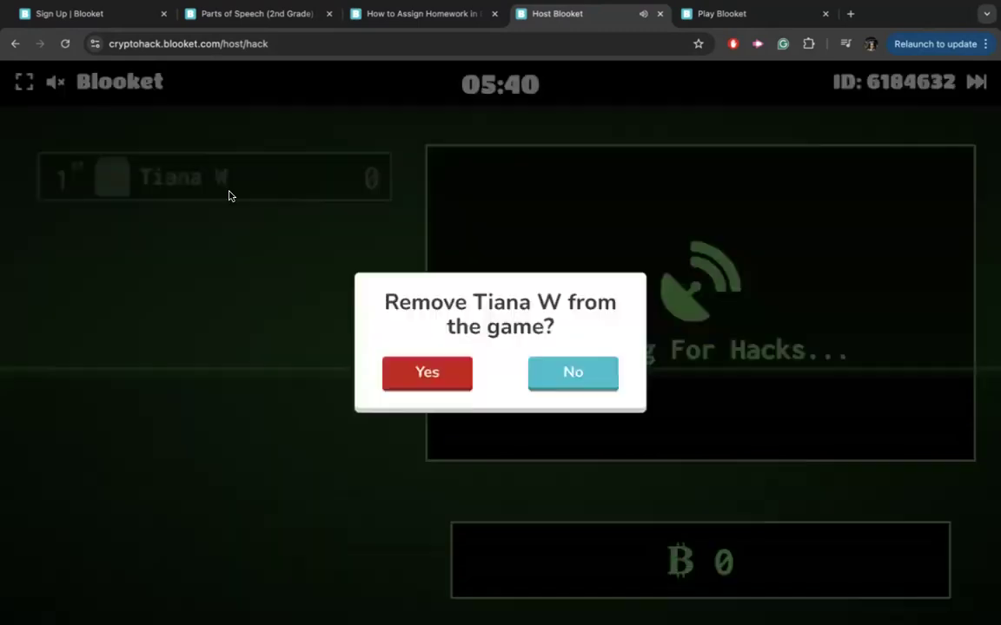
{"action": "left_click", "coordinate": [538, 388]}
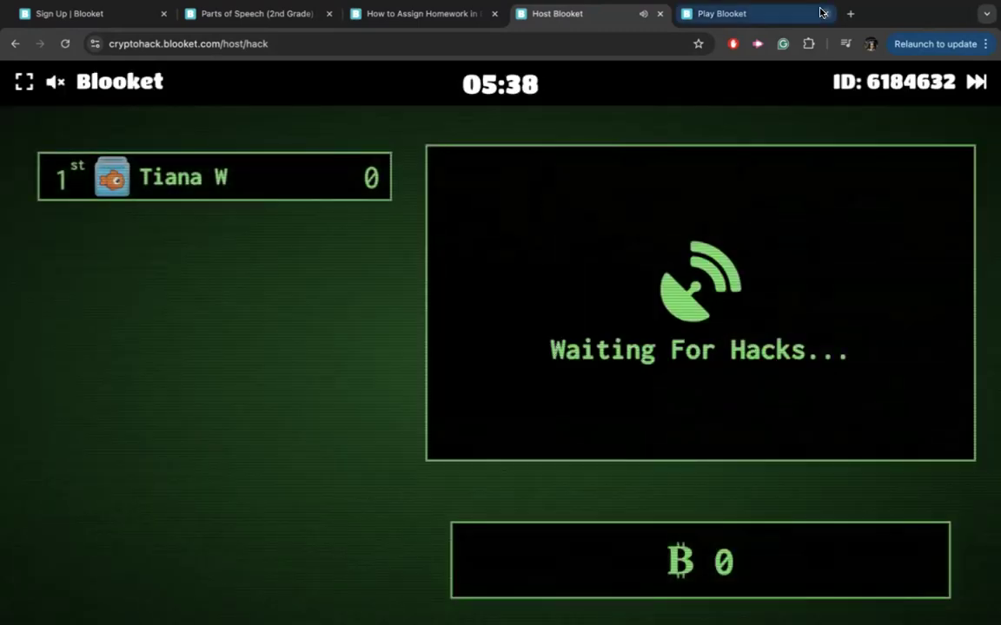
{"action": "left_click", "coordinate": [804, 15]}
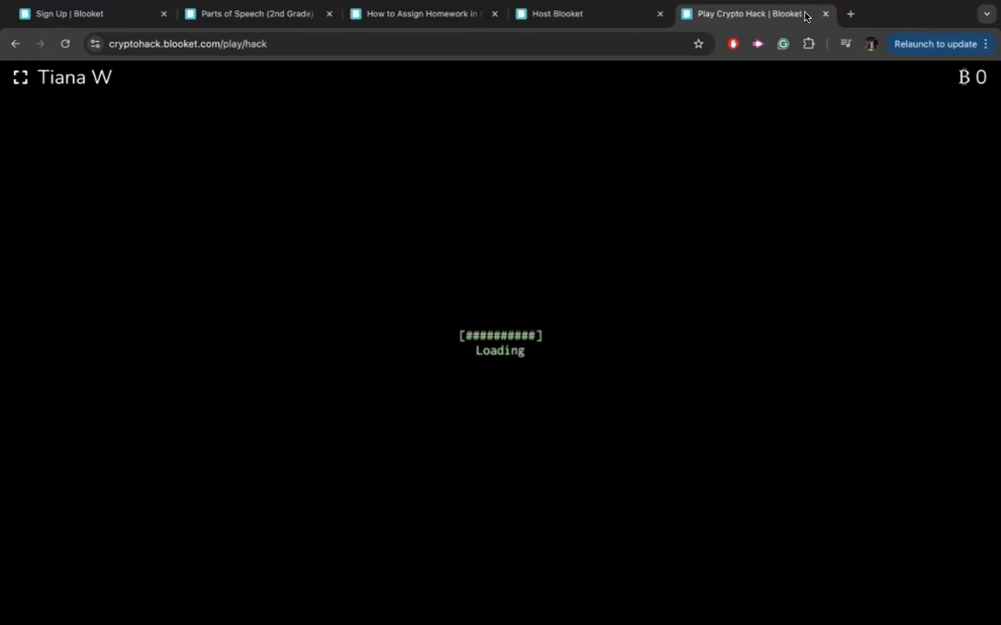